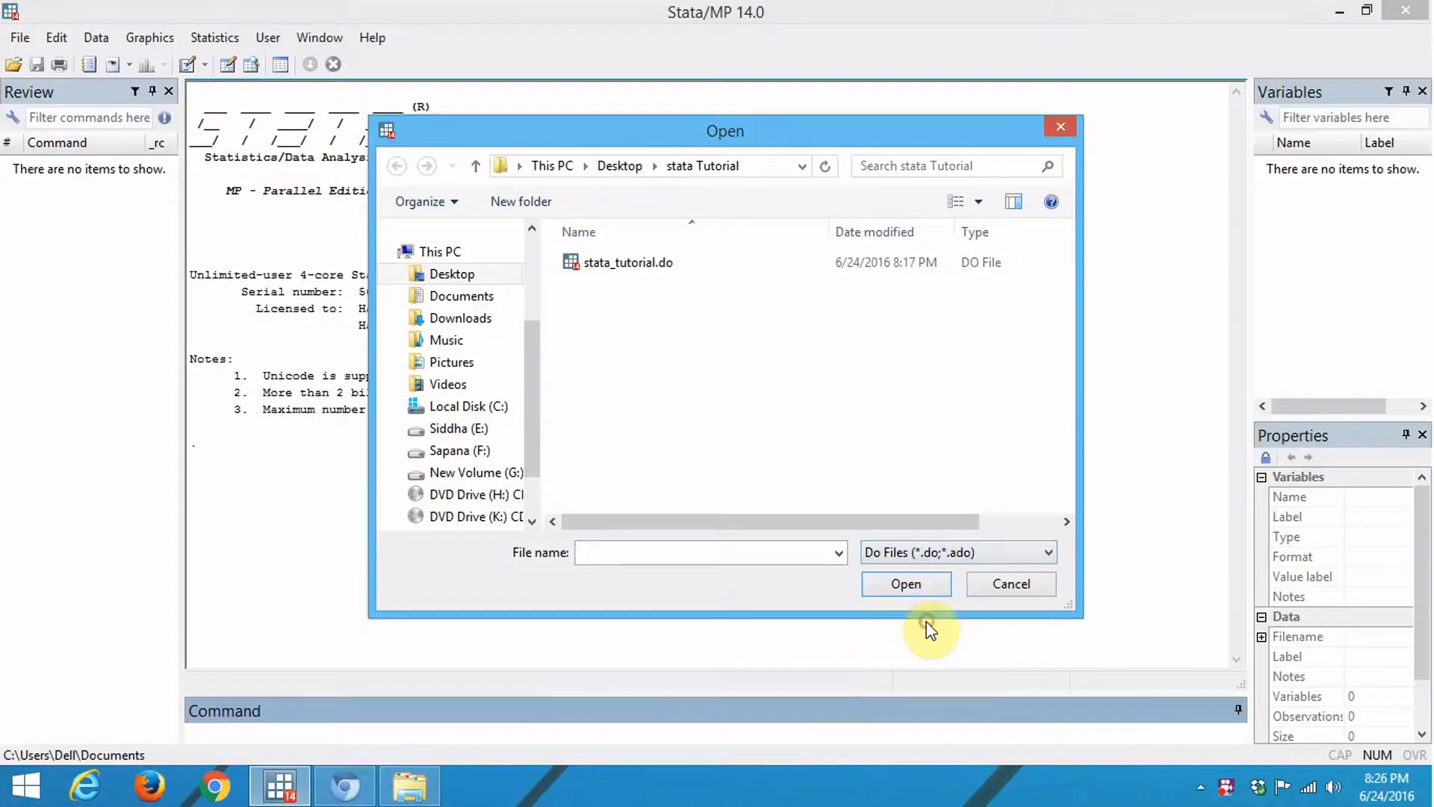
- Open the do-file stata_tutorial.do from the stata Tutorial folder on the Desktop
click(628, 265)
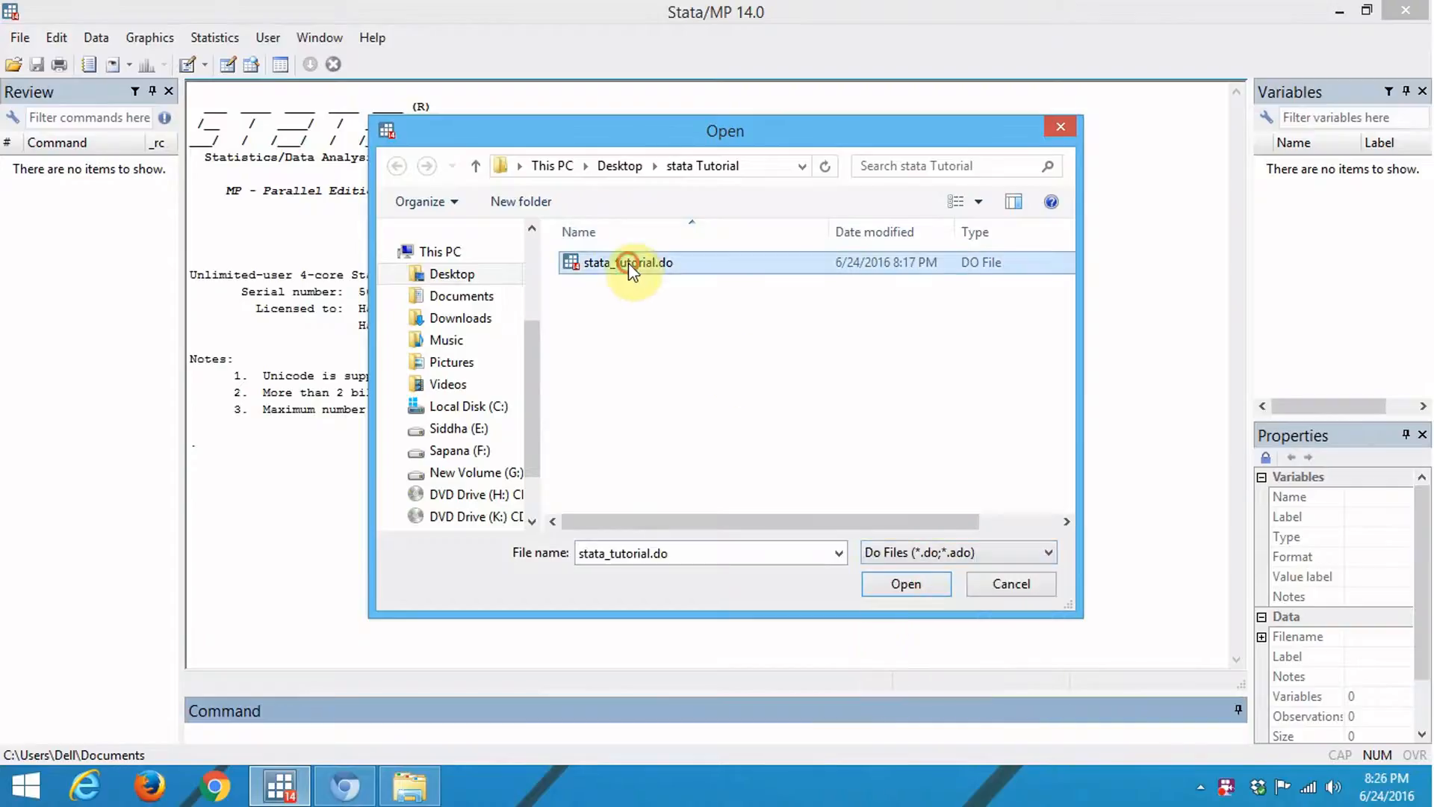
click(938, 585)
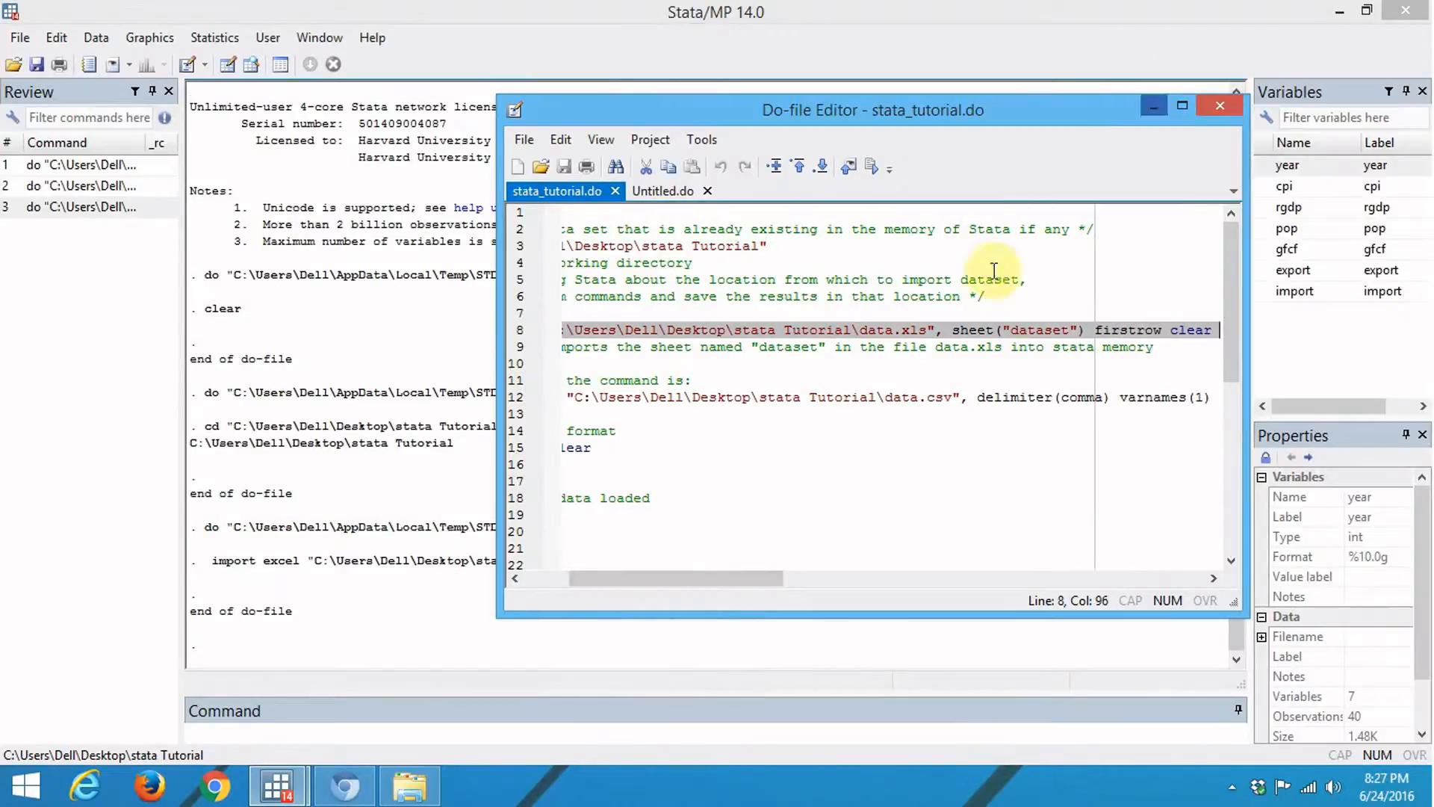
- Highlight the folder path inside the import excel command on line 8 of the do-file
scroll(739, 579, left, 3)
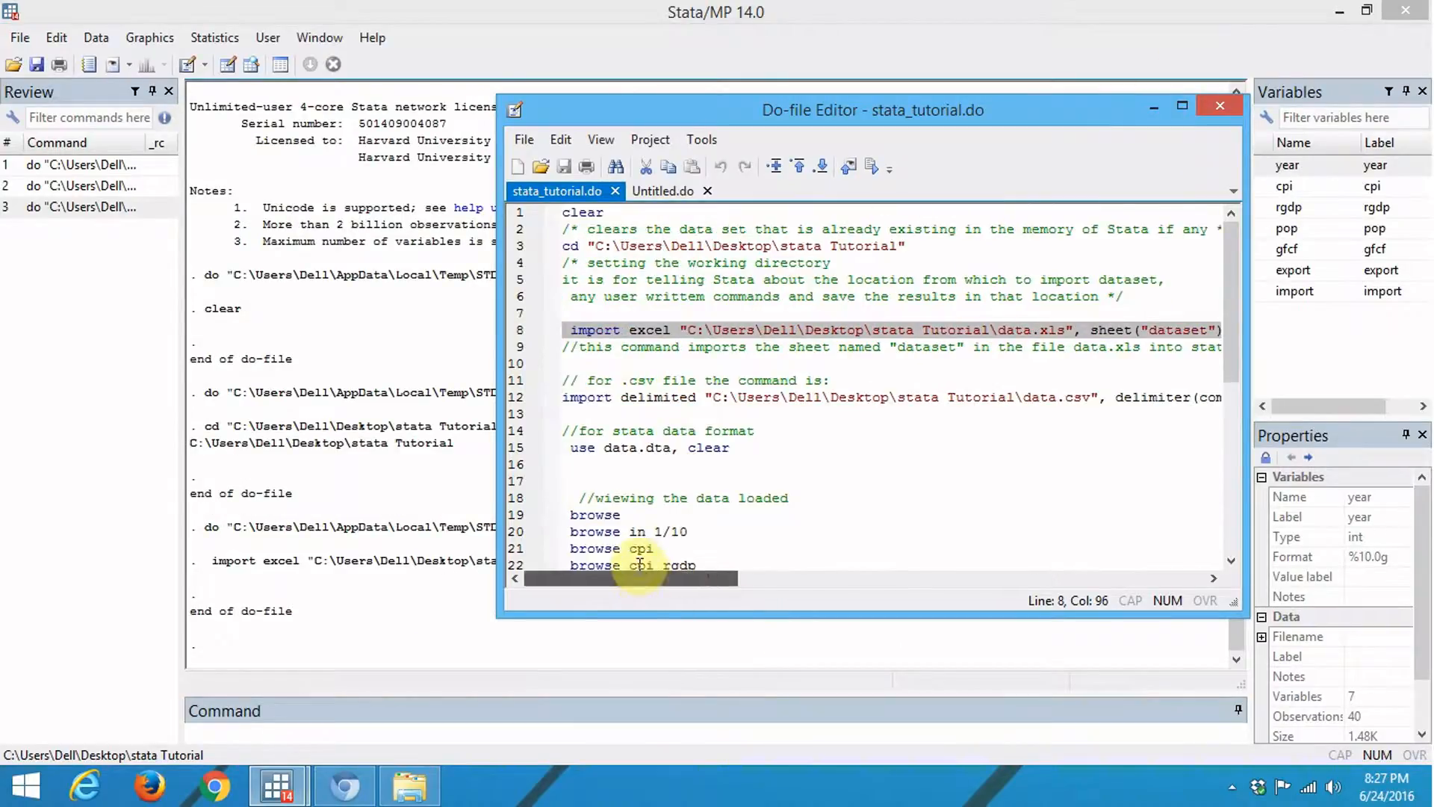
click(820, 346)
drag(688, 330, 985, 332)
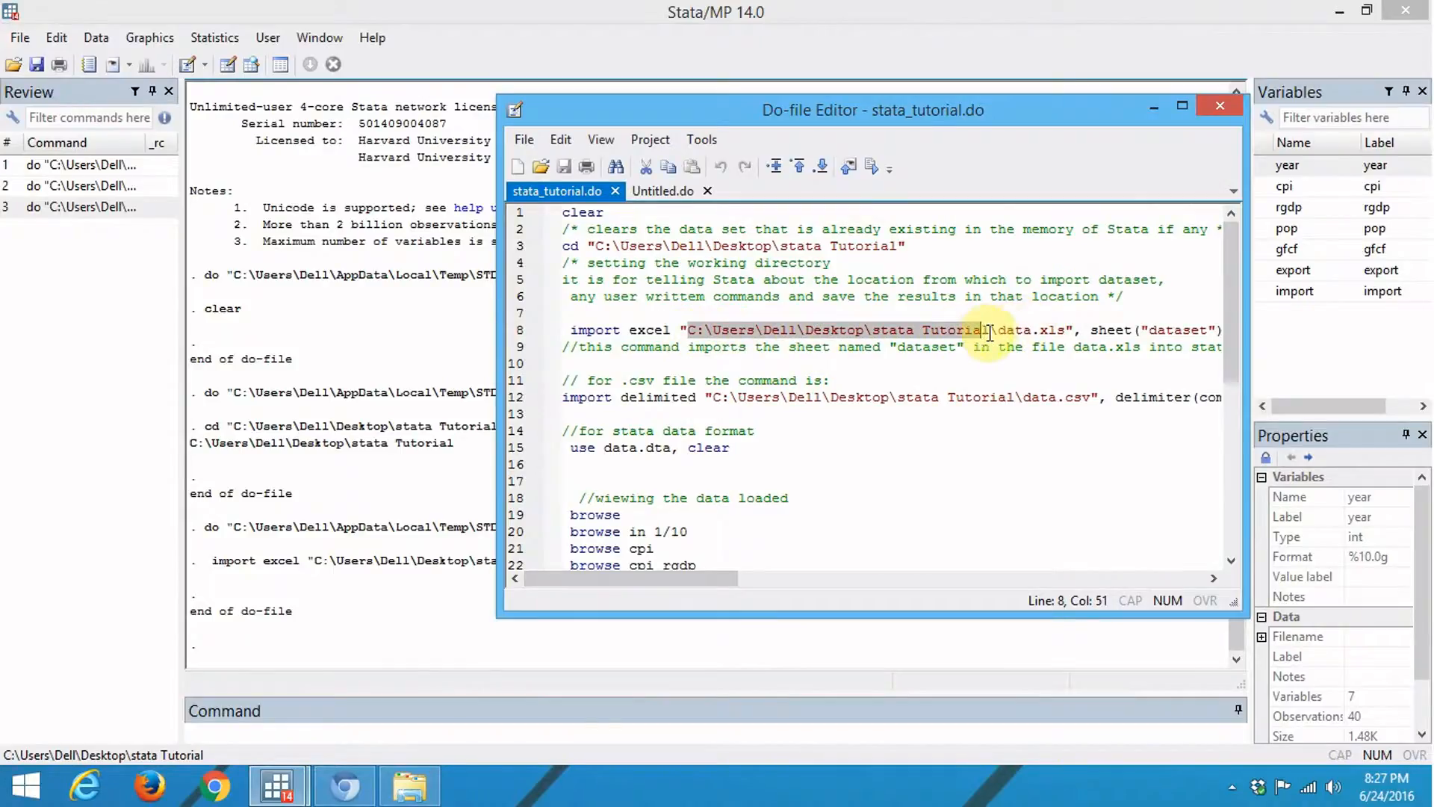
- Switch to the desktop, open the stata Tutorial folder, and display its full path in File Explorer before minimizing the window
click(1151, 106)
click(1340, 11)
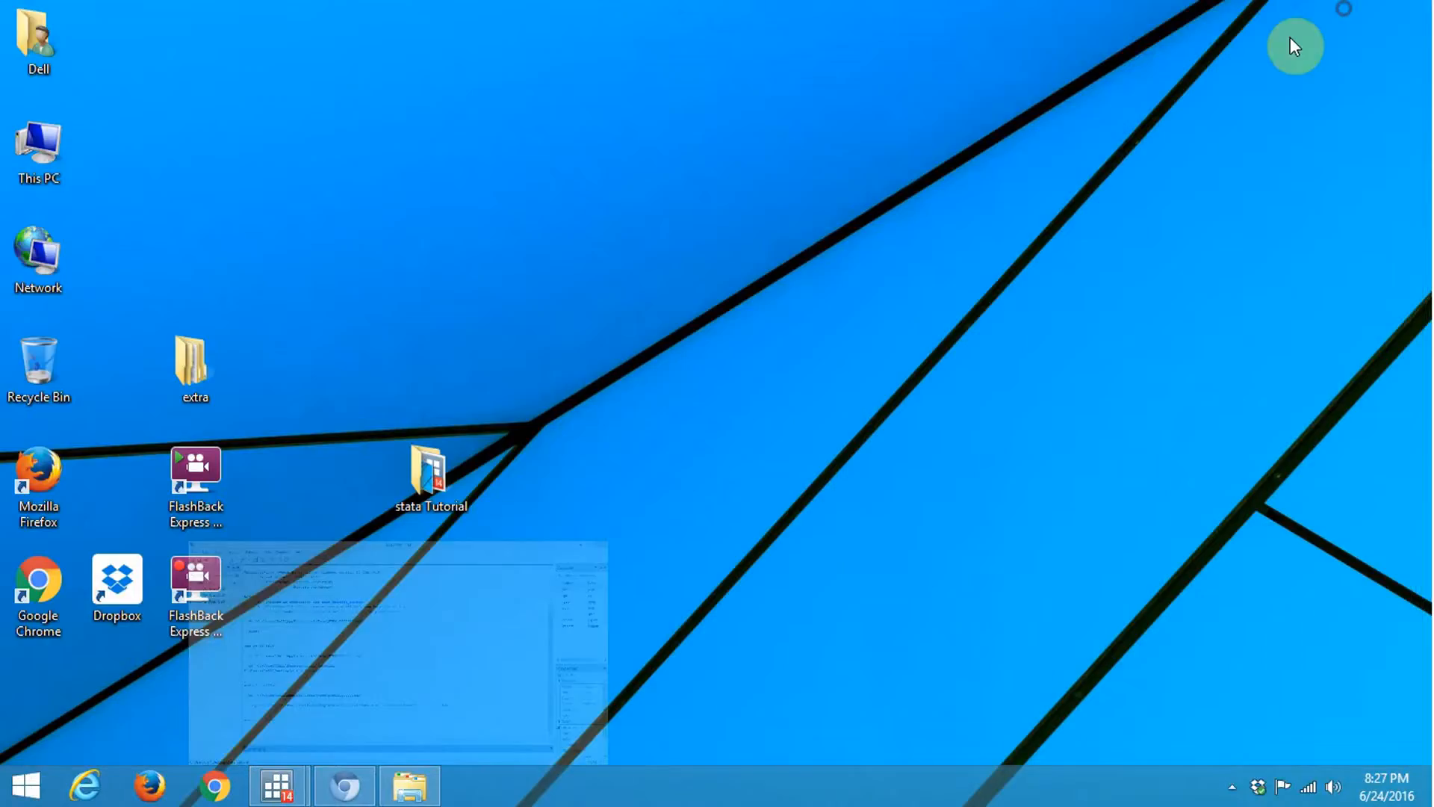
double_click(439, 465)
click(968, 370)
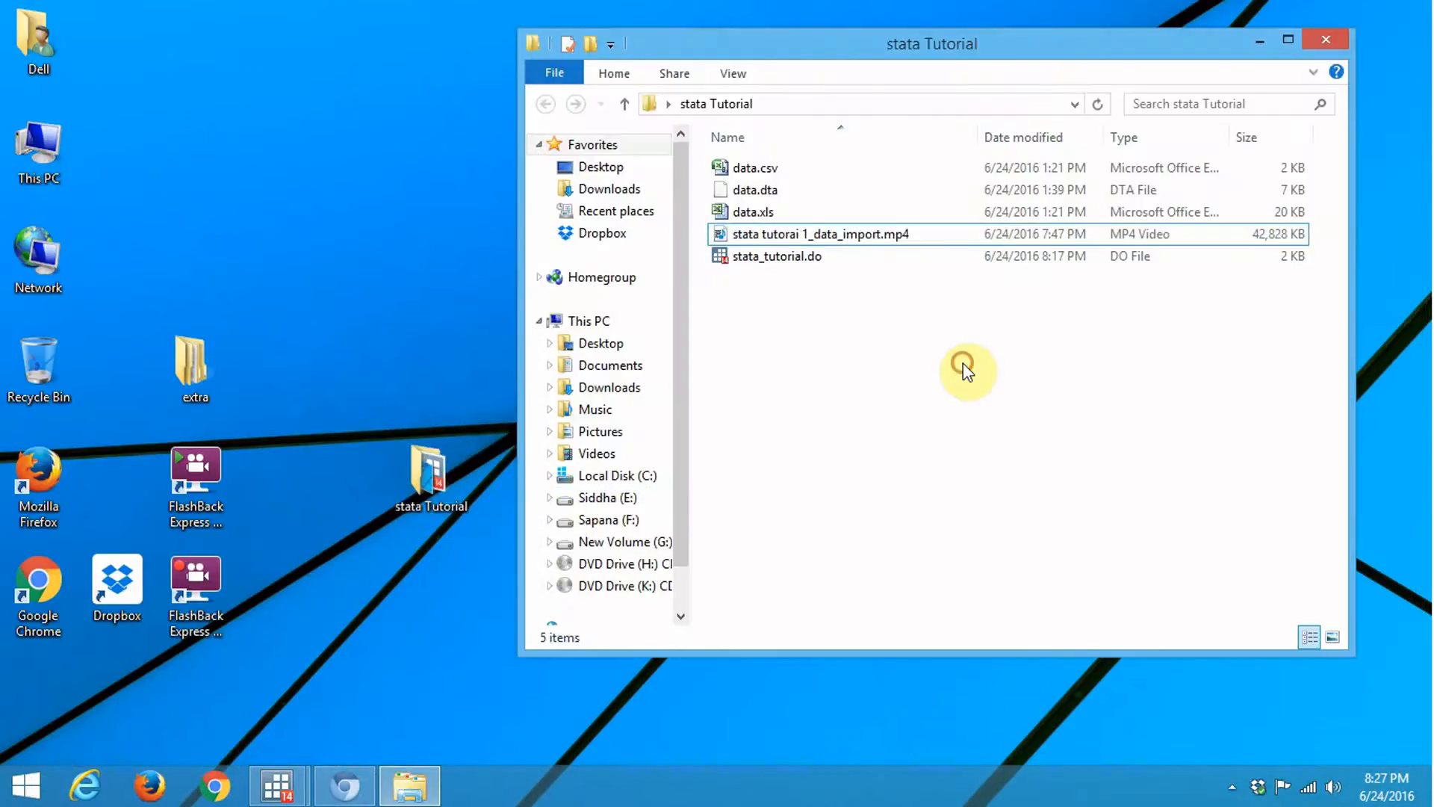
click(959, 107)
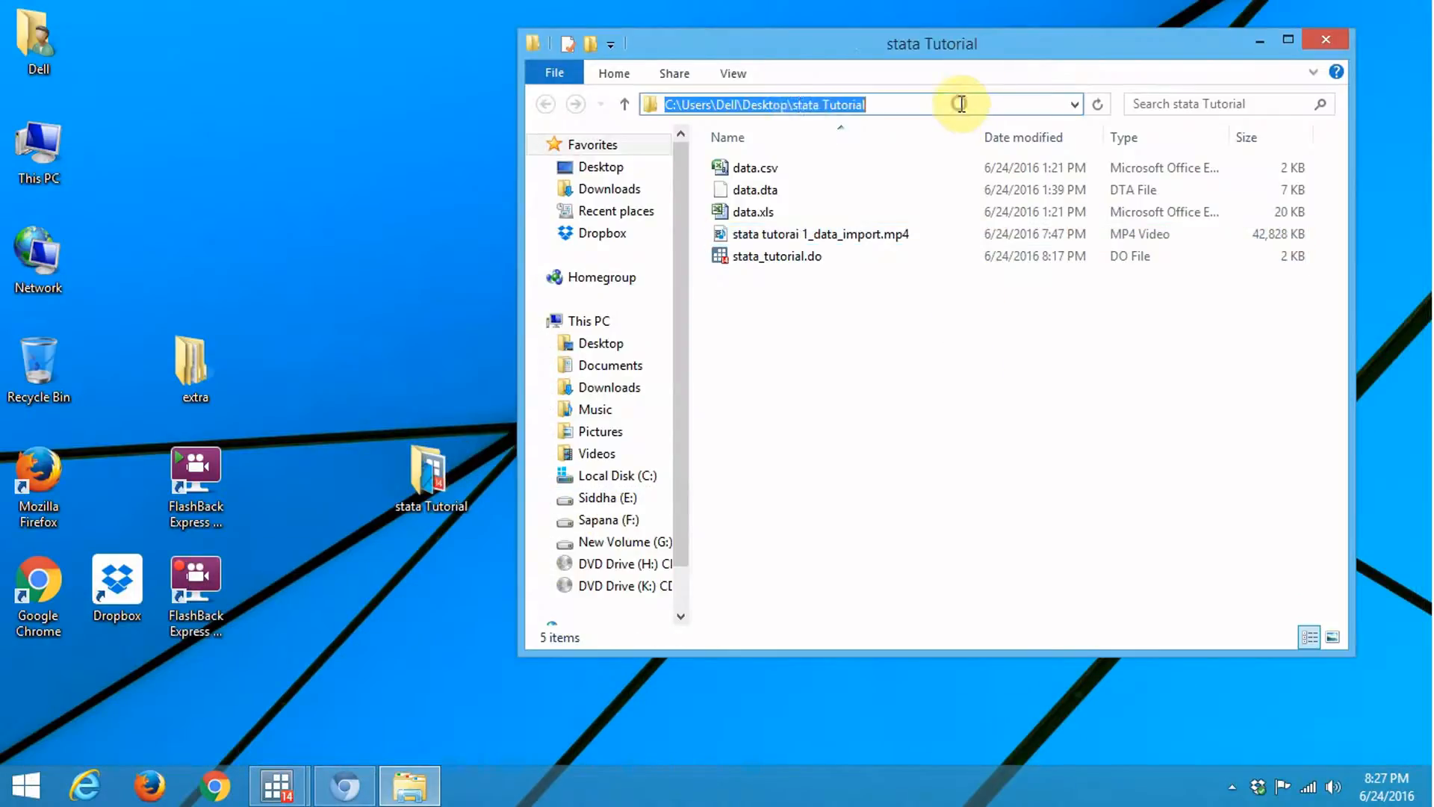
right_click(800, 103)
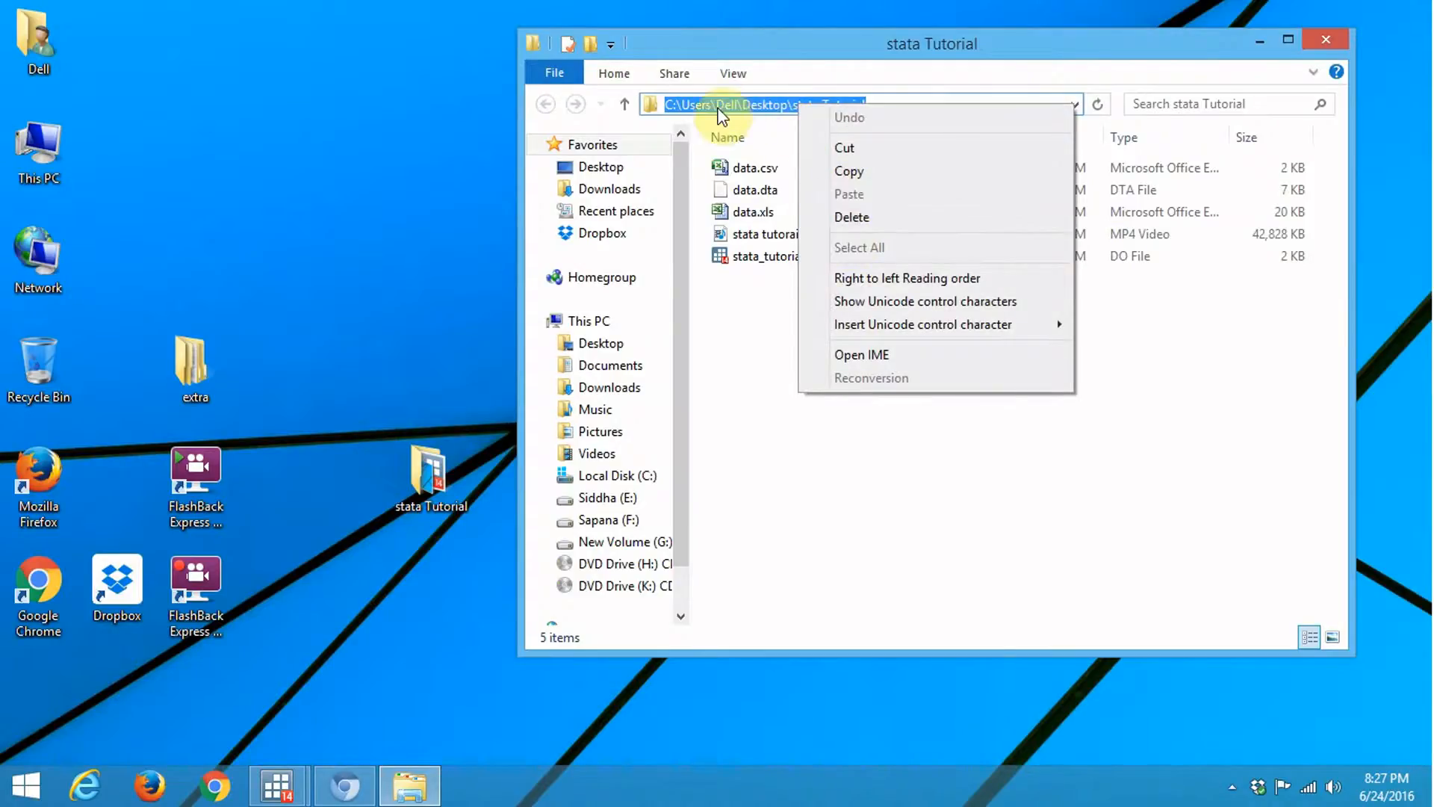
click(1260, 40)
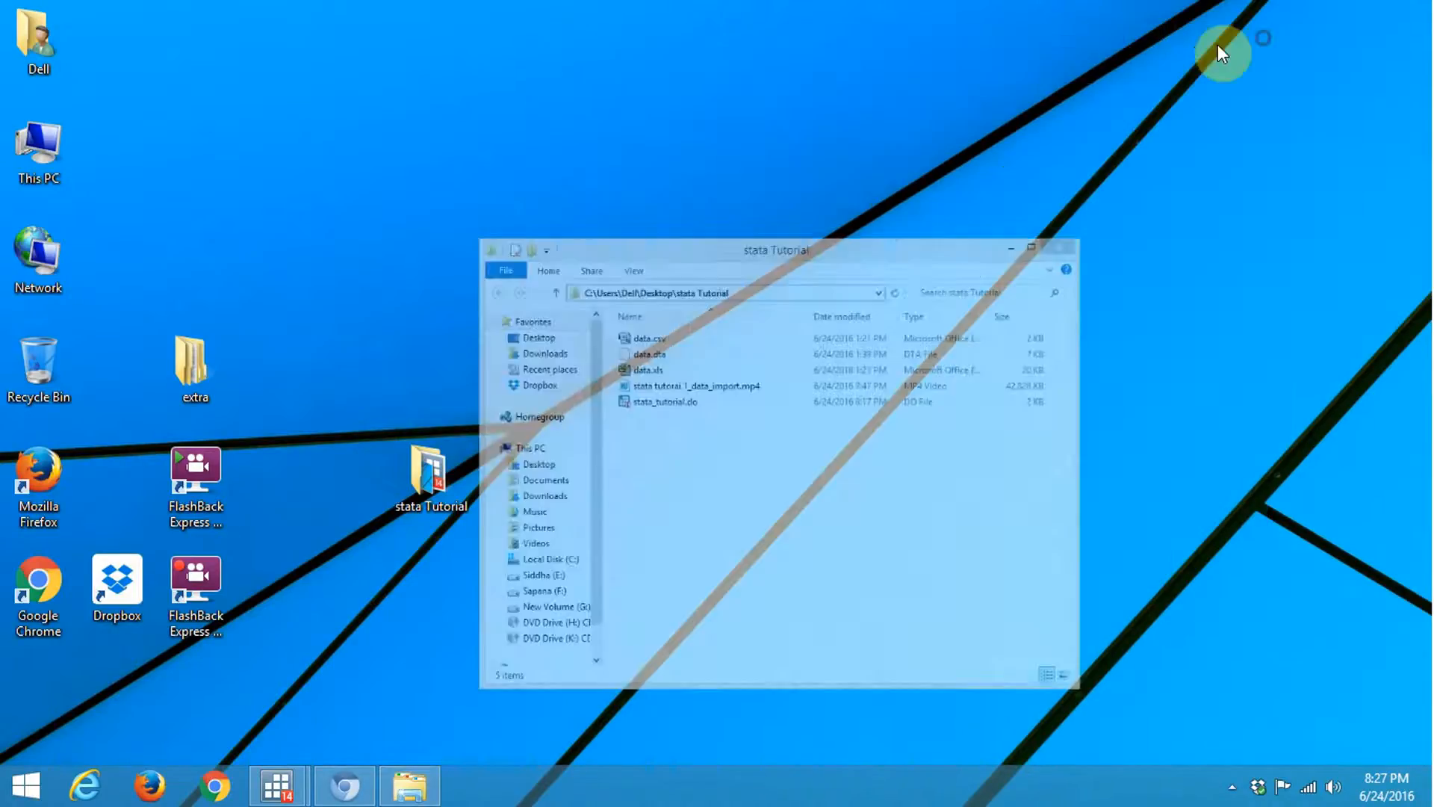
- Return to stata_tutorial.do in Stata and run the browse command on line 19 to view the whole dataset
mouse_move(273, 797)
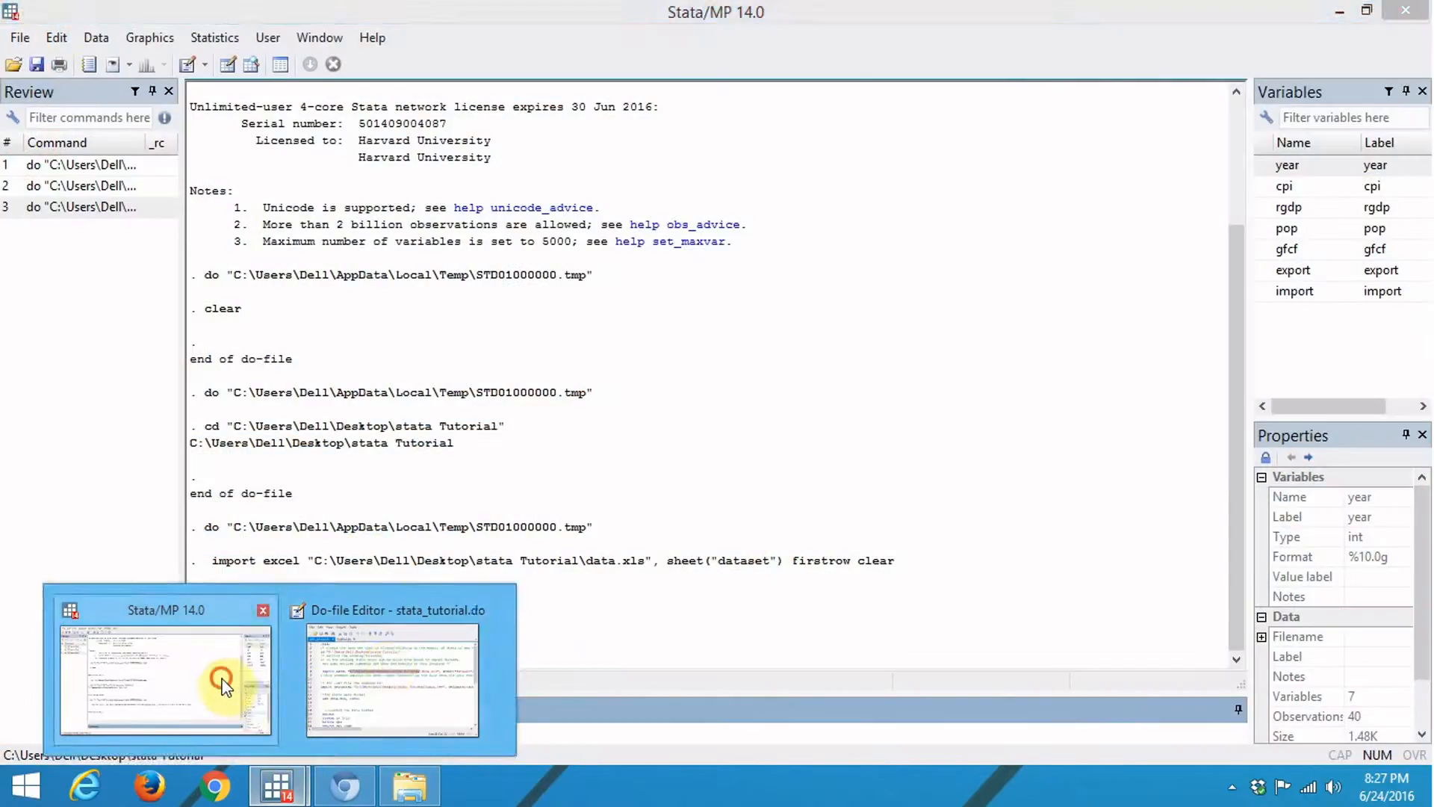
click(217, 586)
click(281, 791)
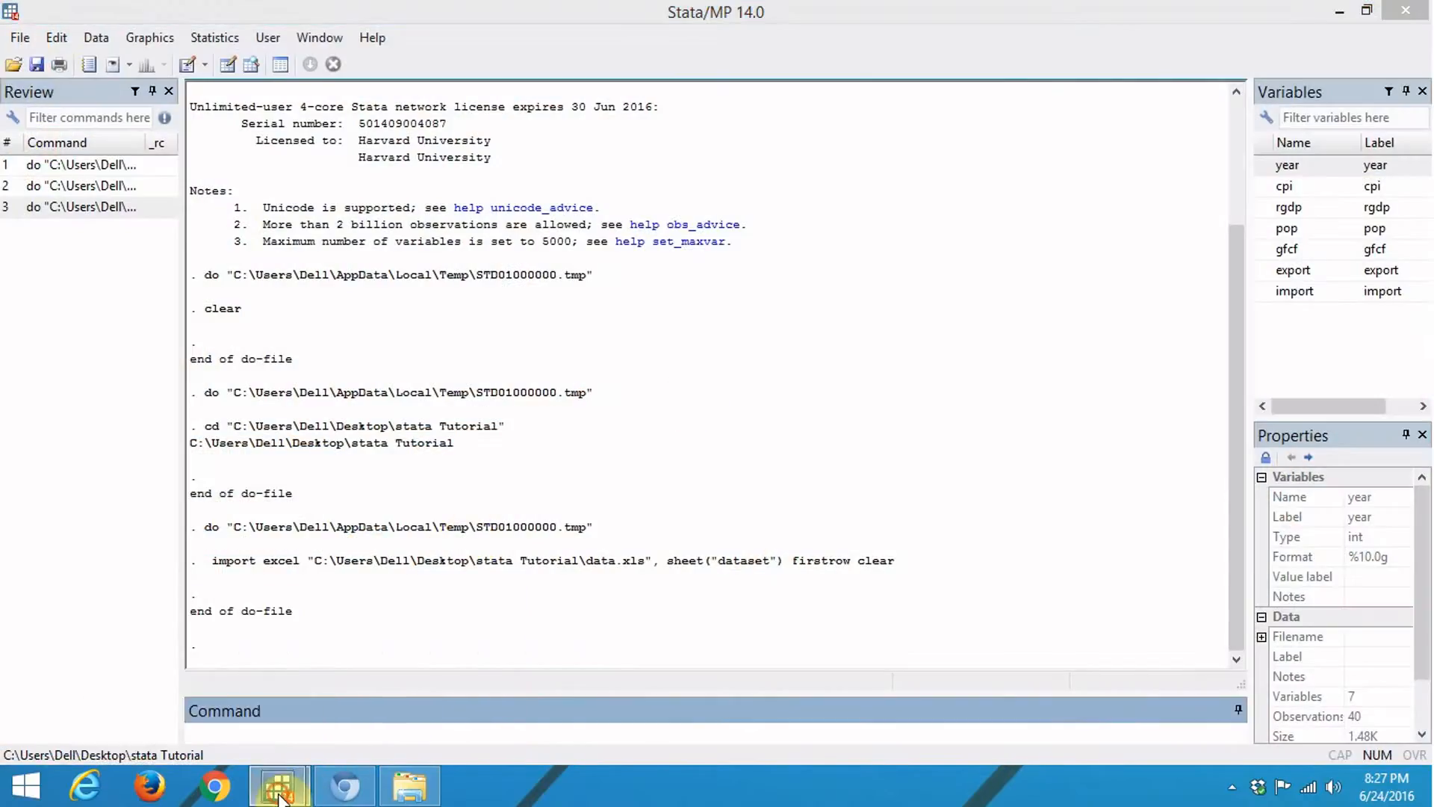
click(358, 707)
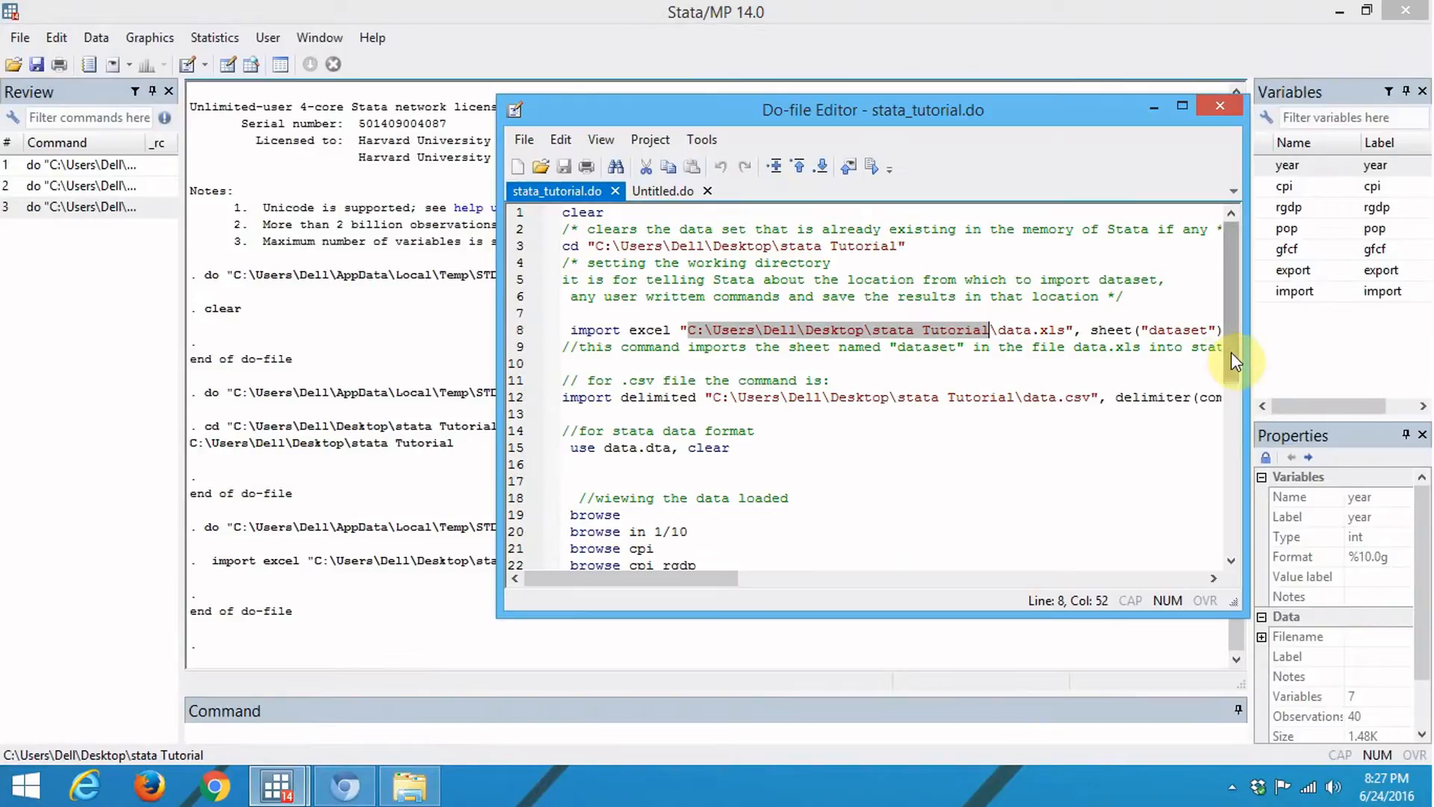
drag(1232, 352, 1235, 421)
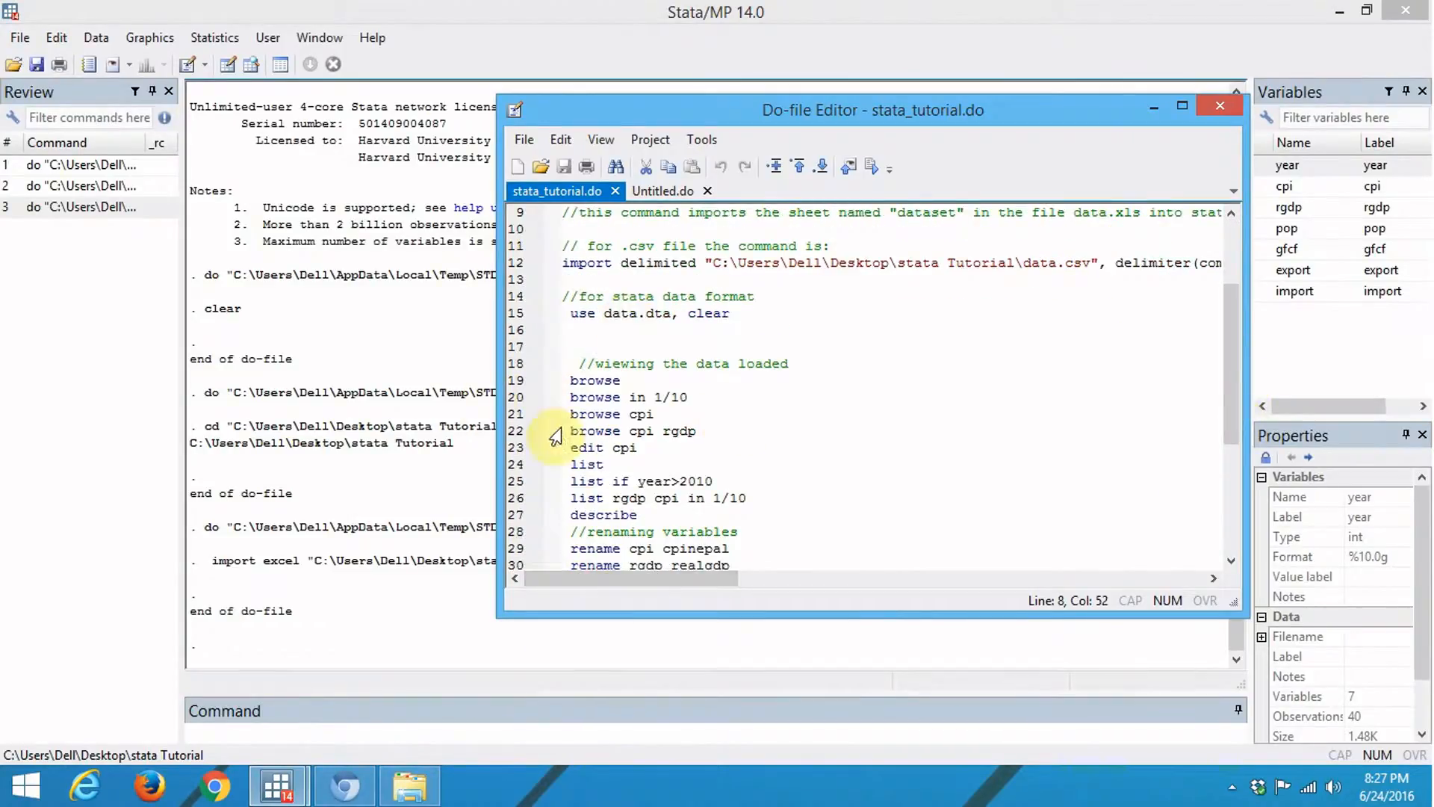
click(514, 382)
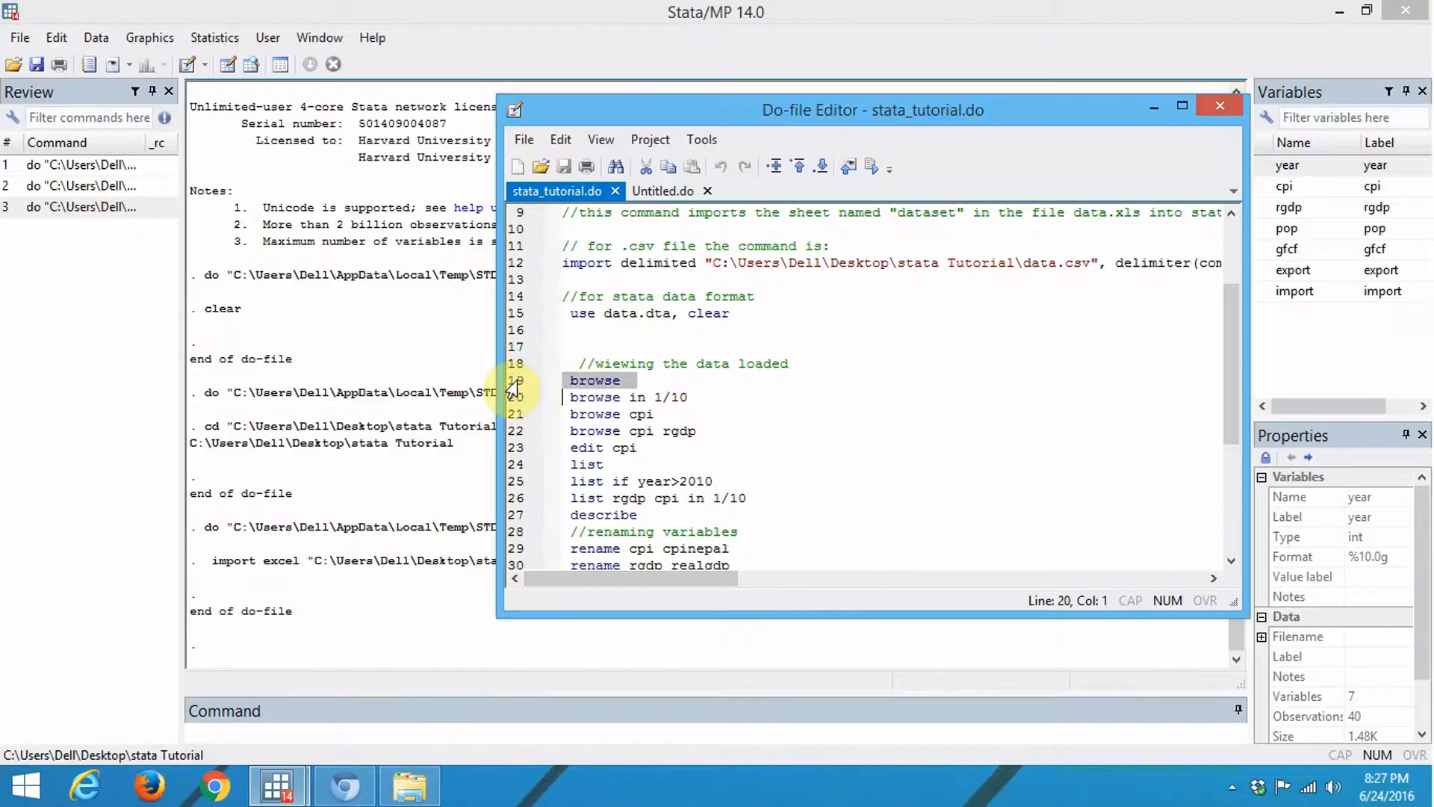
click(513, 381)
click(872, 168)
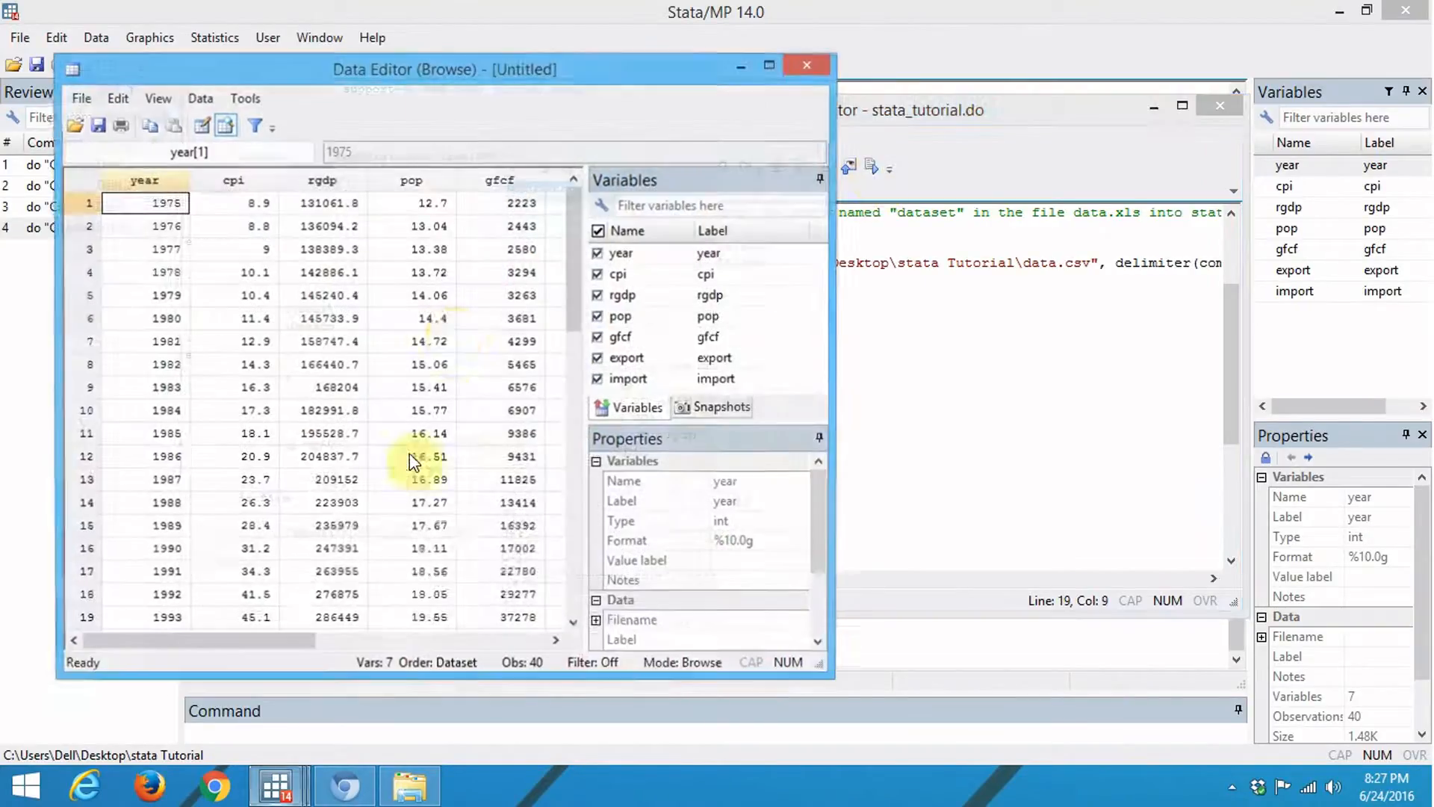
- Run browse in 1/10 from line 20 to view the first ten observations, and close the data view
click(632, 397)
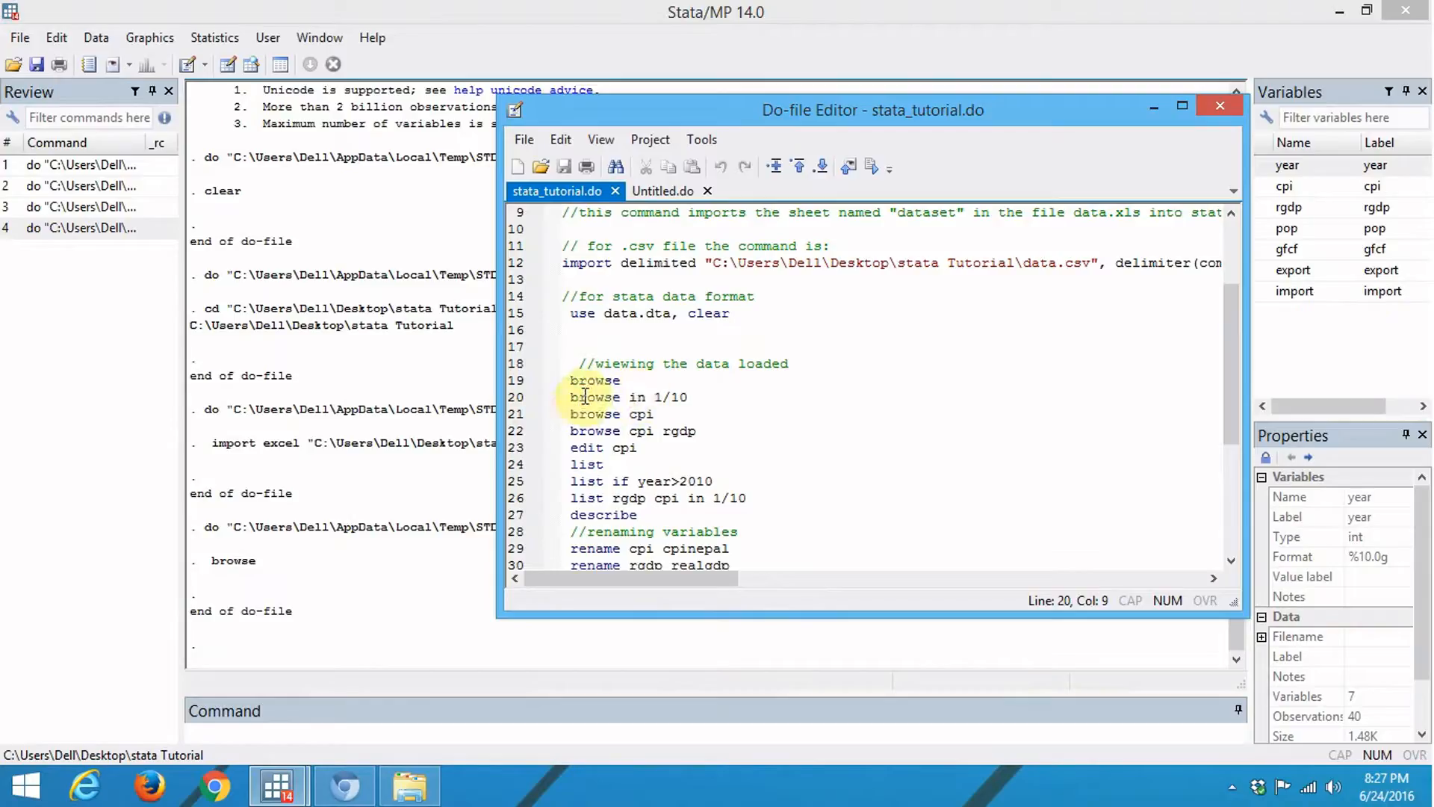
click(586, 396)
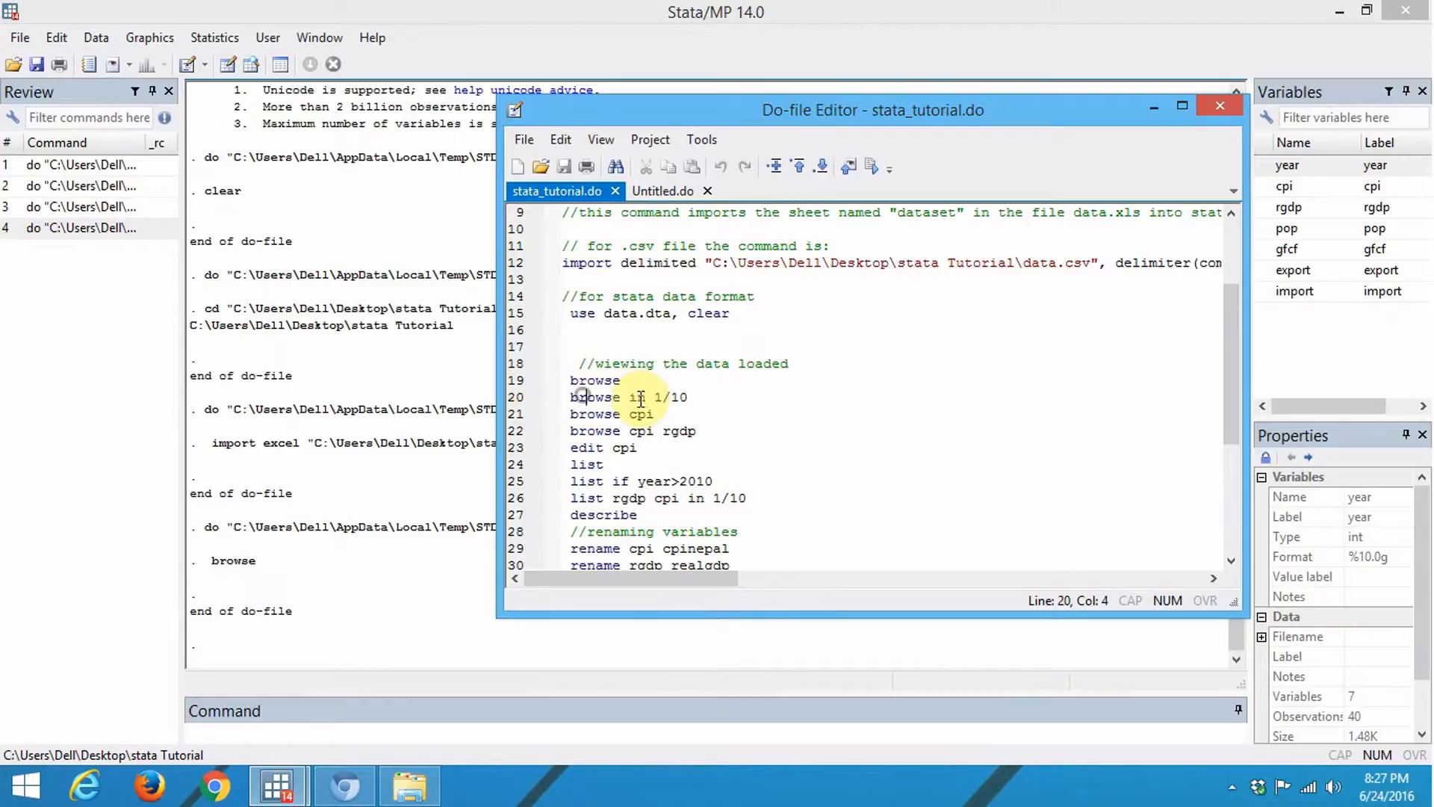
click(640, 399)
click(662, 402)
click(681, 401)
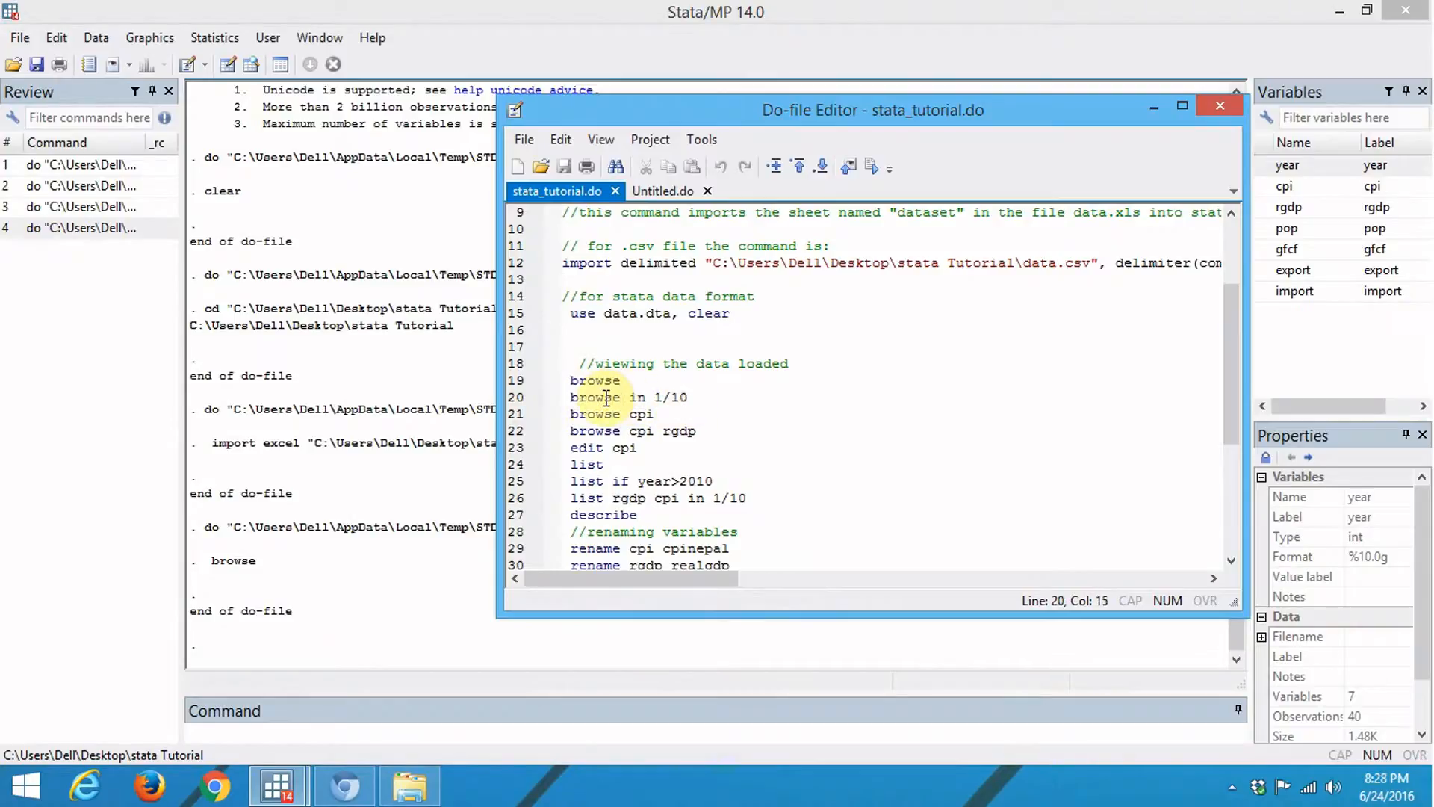
drag(579, 396, 690, 397)
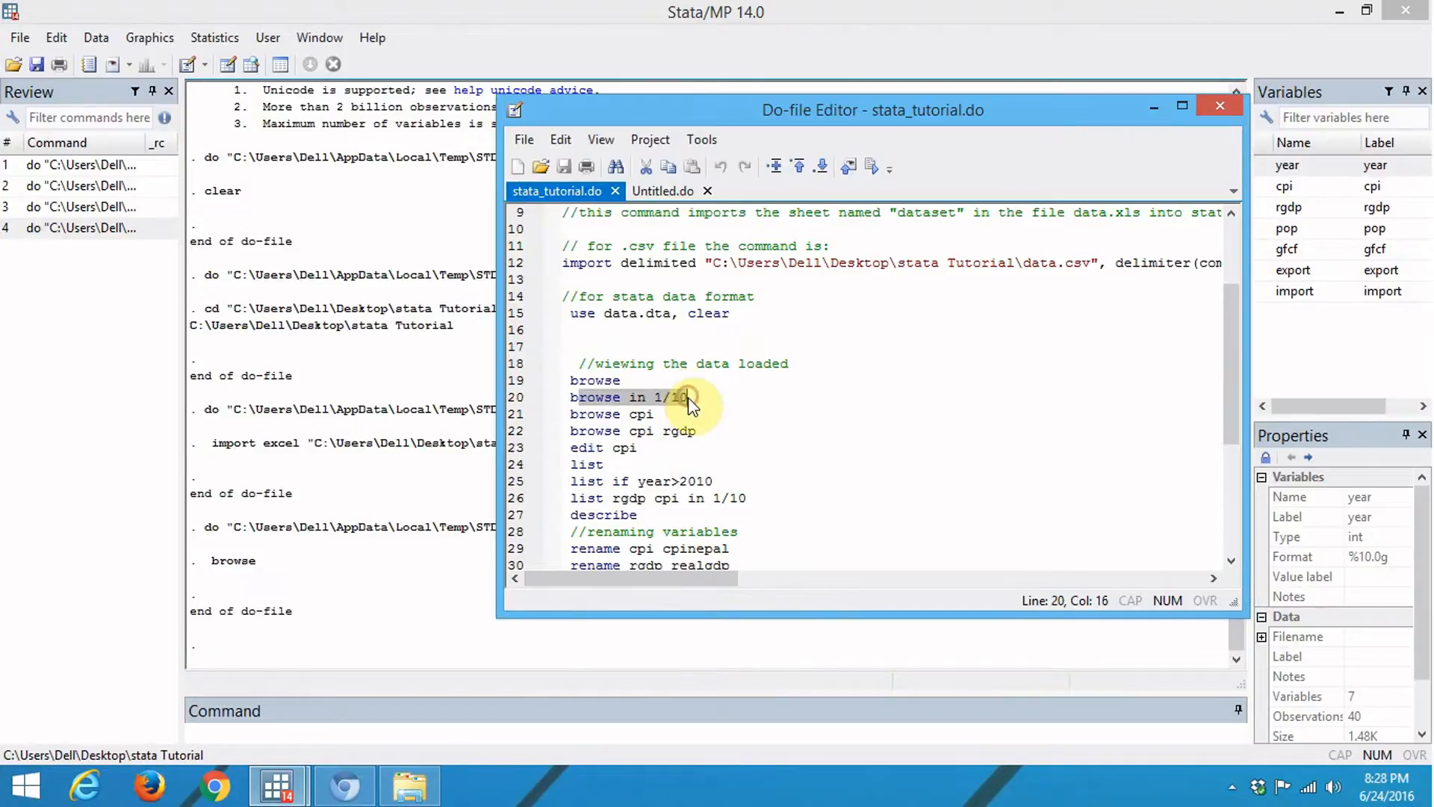
click(507, 397)
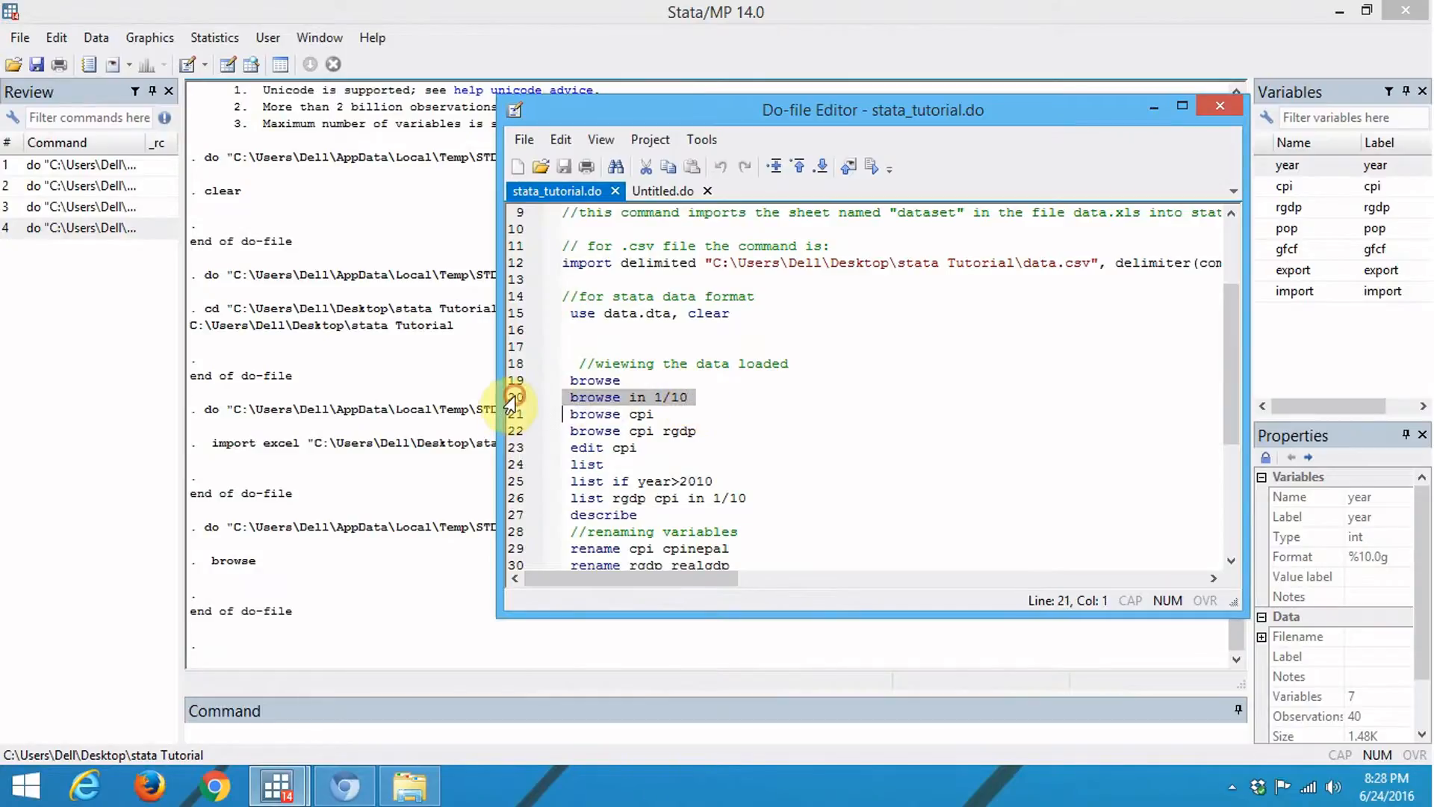
click(870, 169)
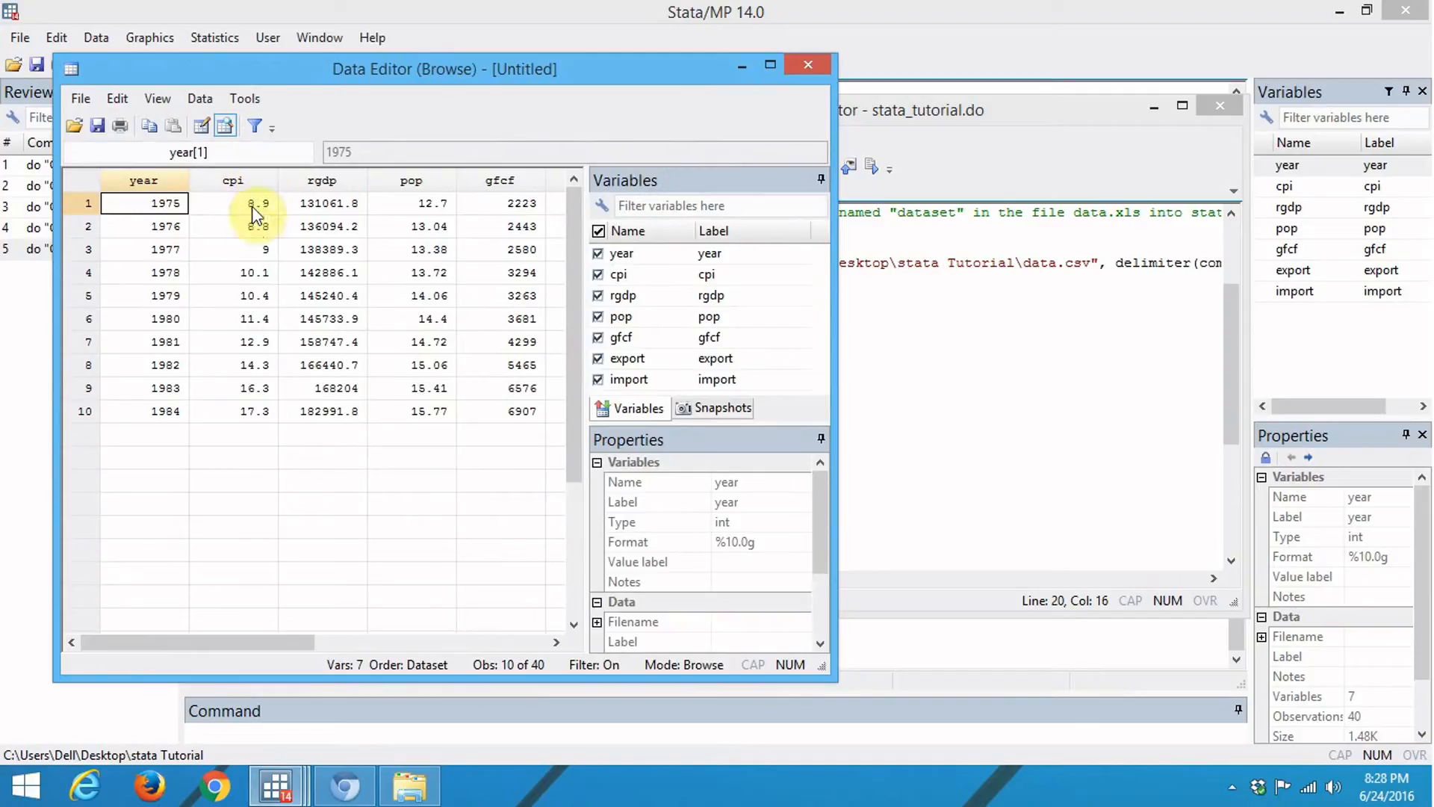
click(810, 65)
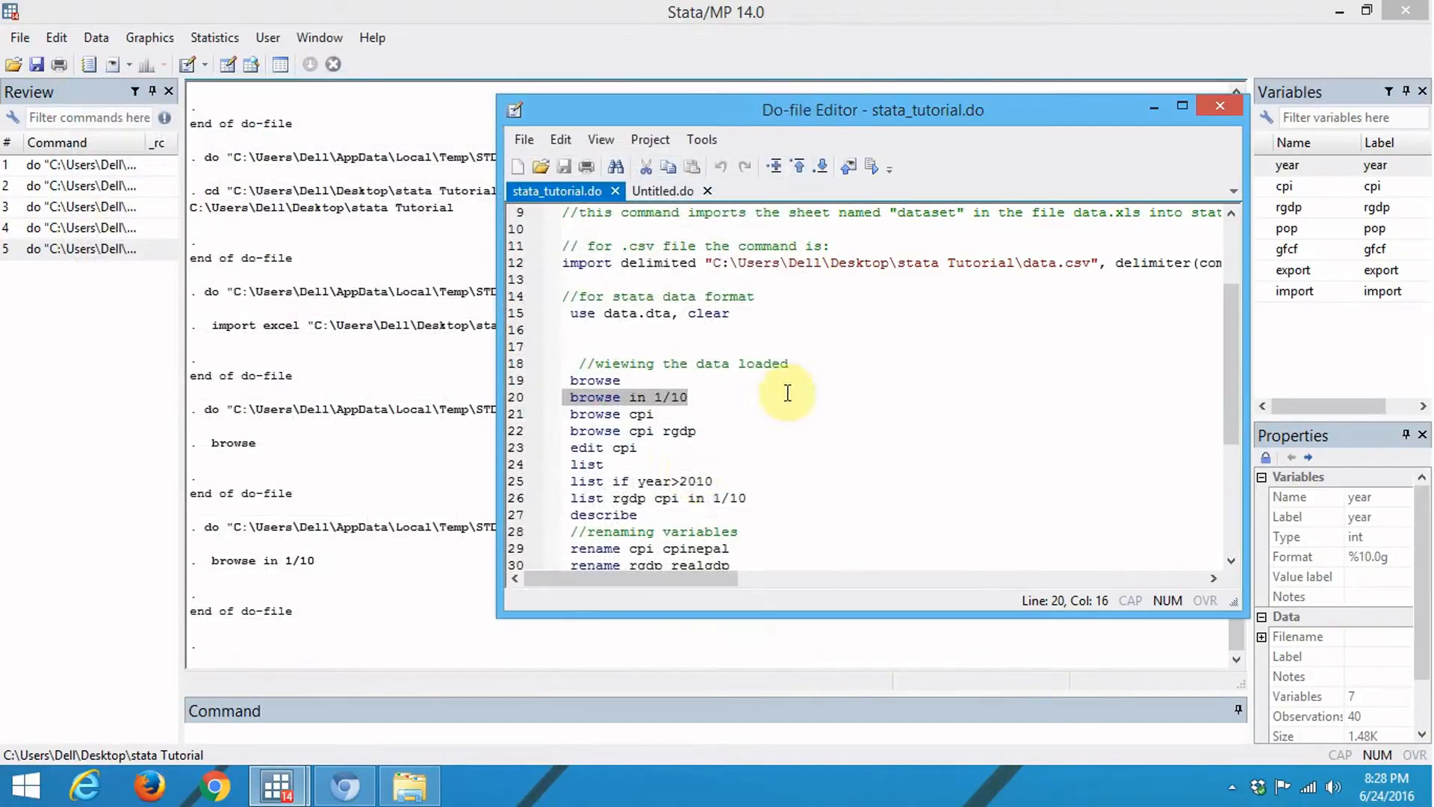
- Run browse cpi from line 21, look over several cpi values, and close the data view
click(504, 417)
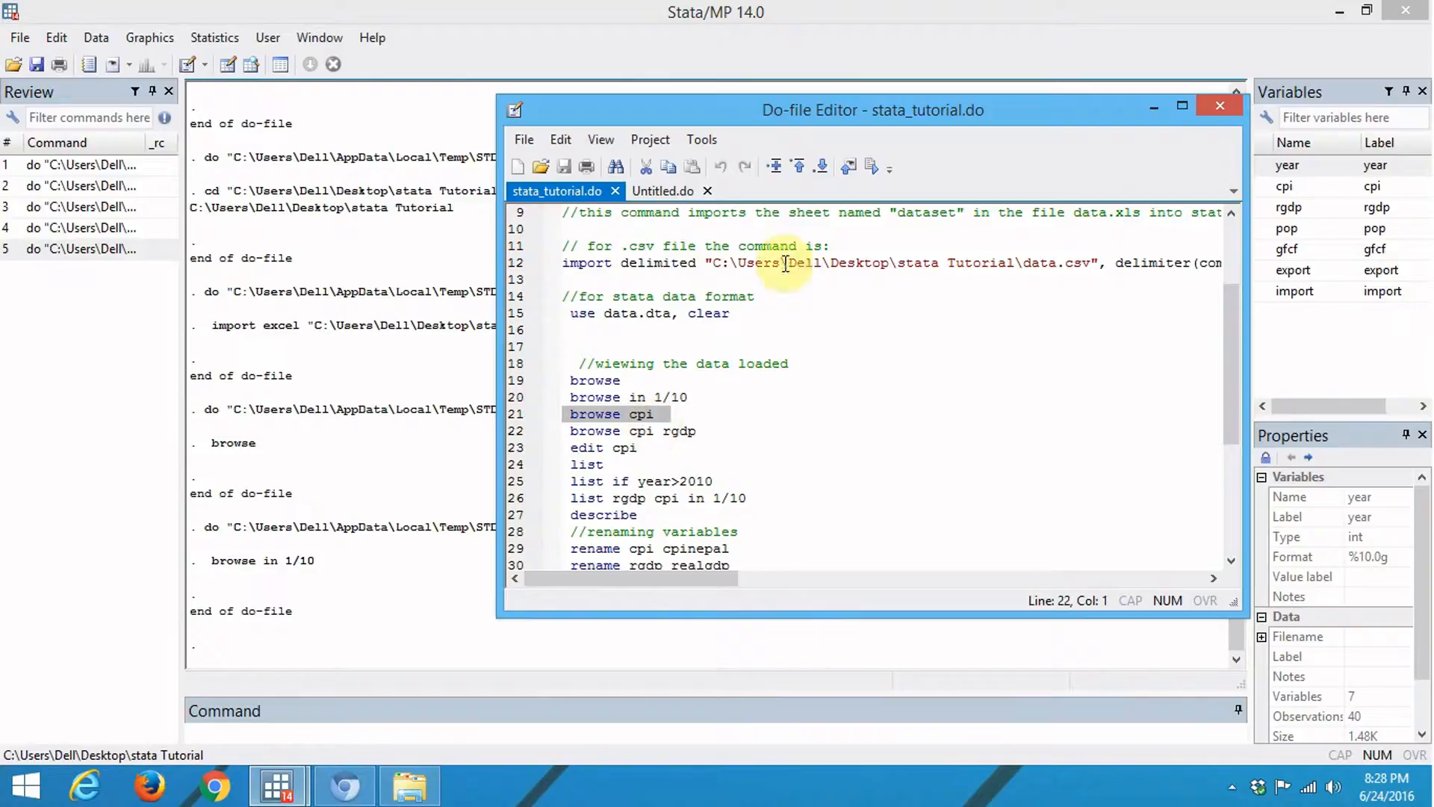
click(871, 166)
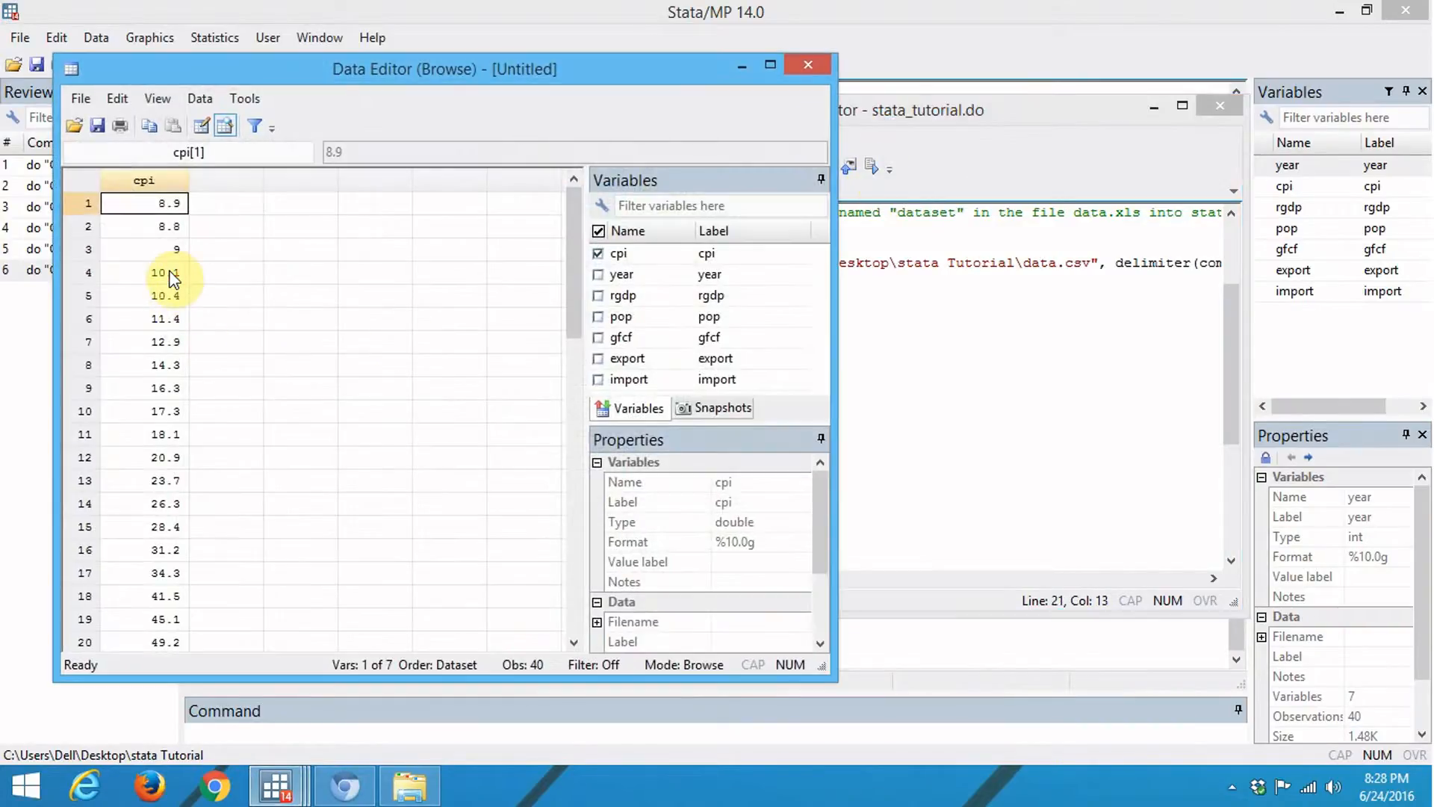
click(169, 272)
click(161, 411)
click(166, 476)
click(166, 501)
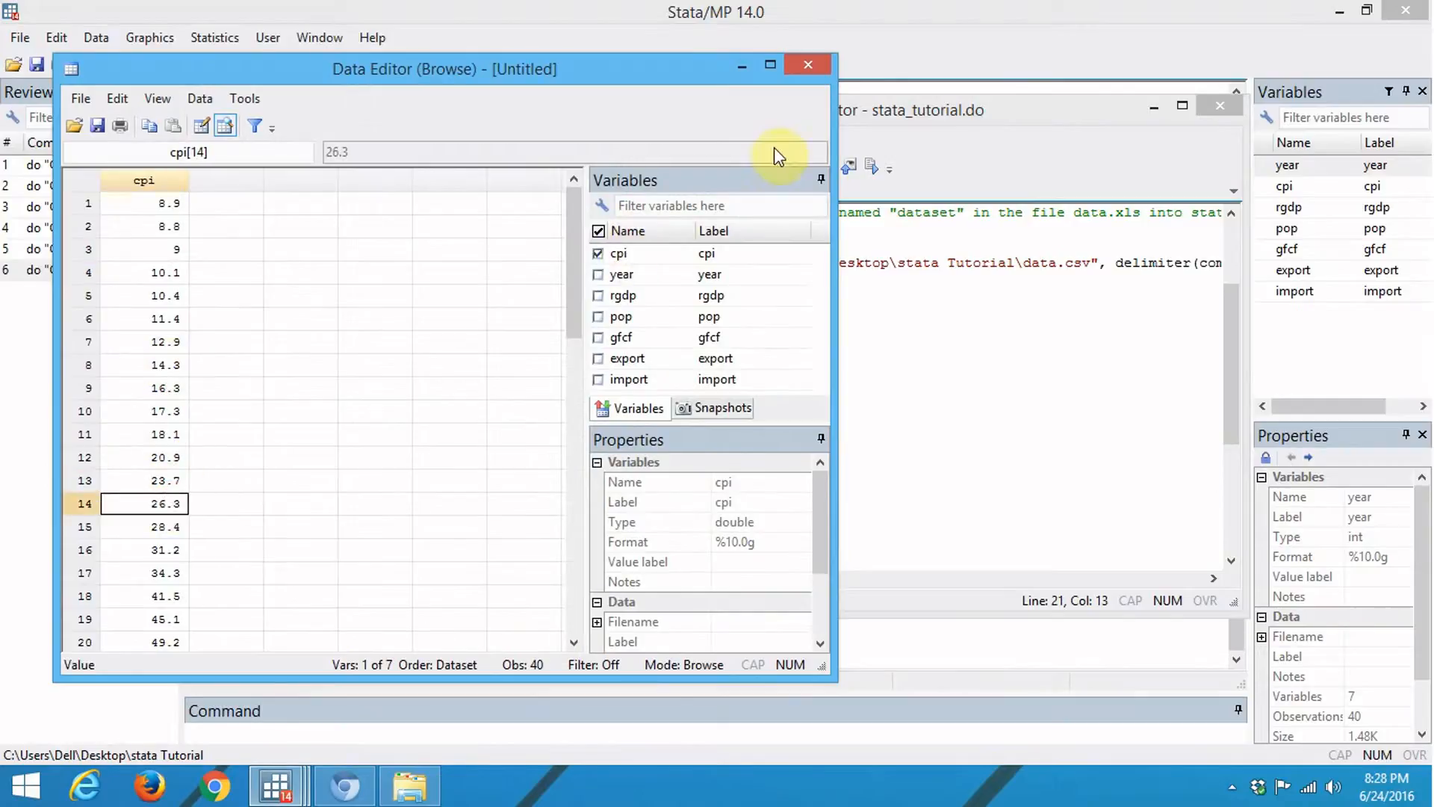
click(806, 65)
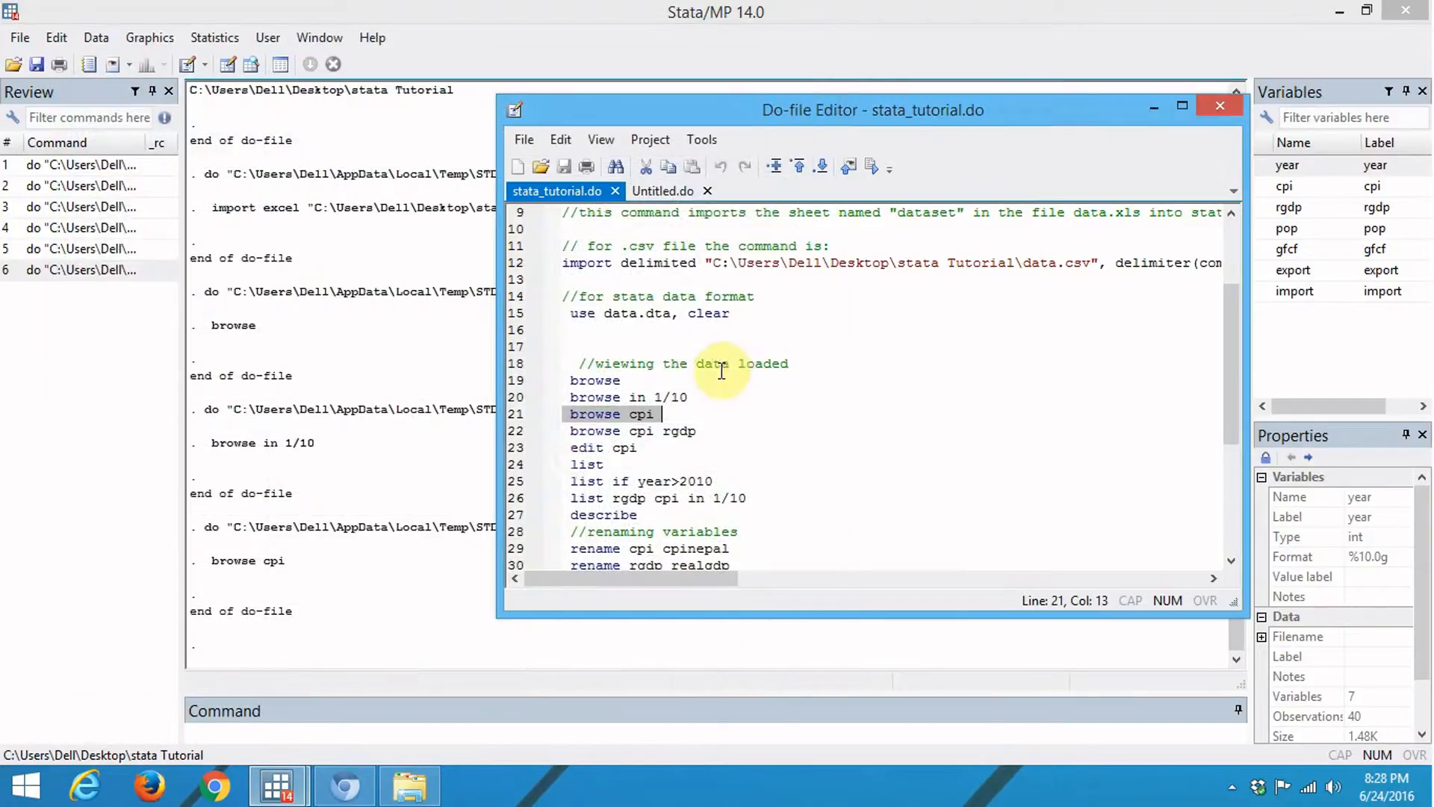
- Run browse cpi rgdp from line 22 to view both variables, and close the data view
click(516, 430)
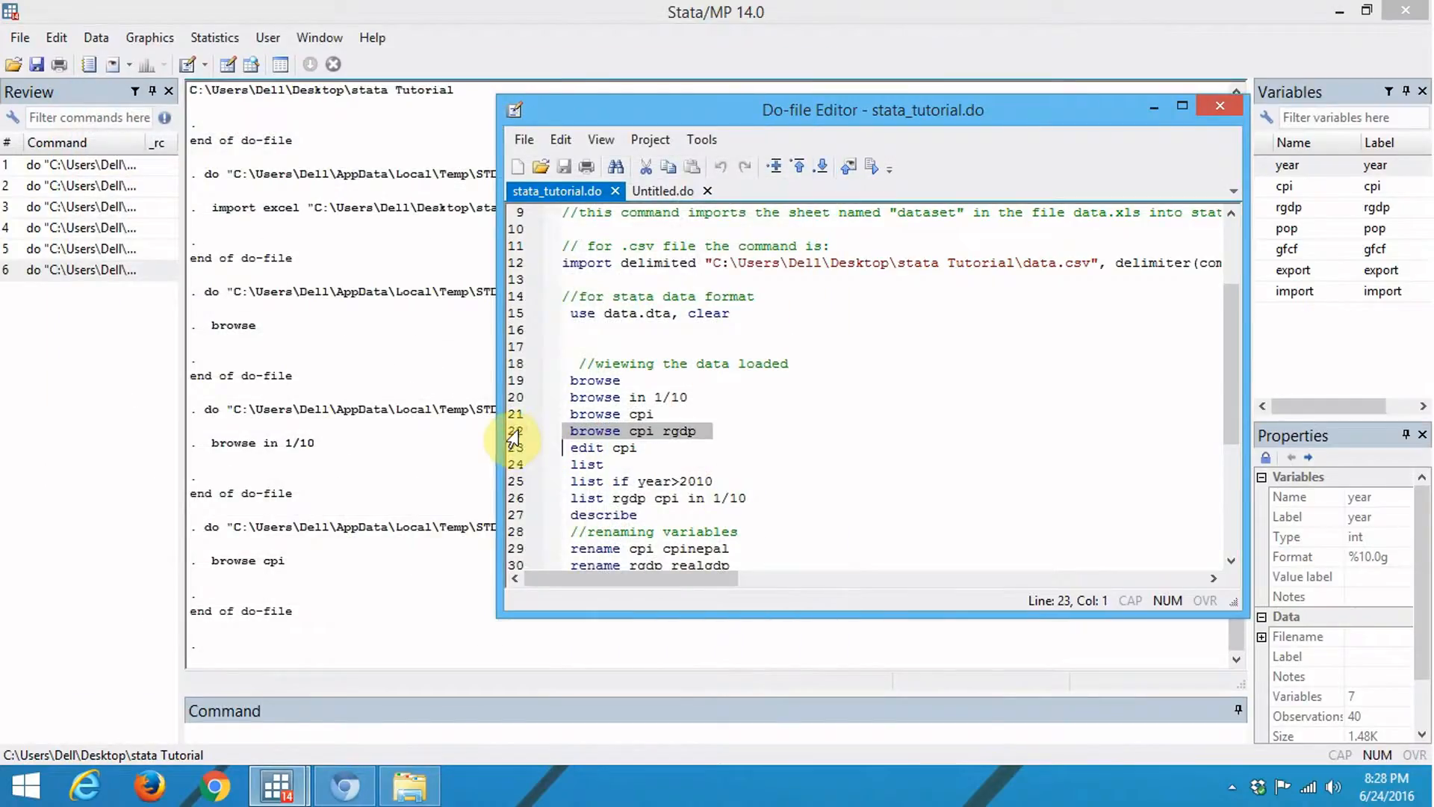
click(871, 169)
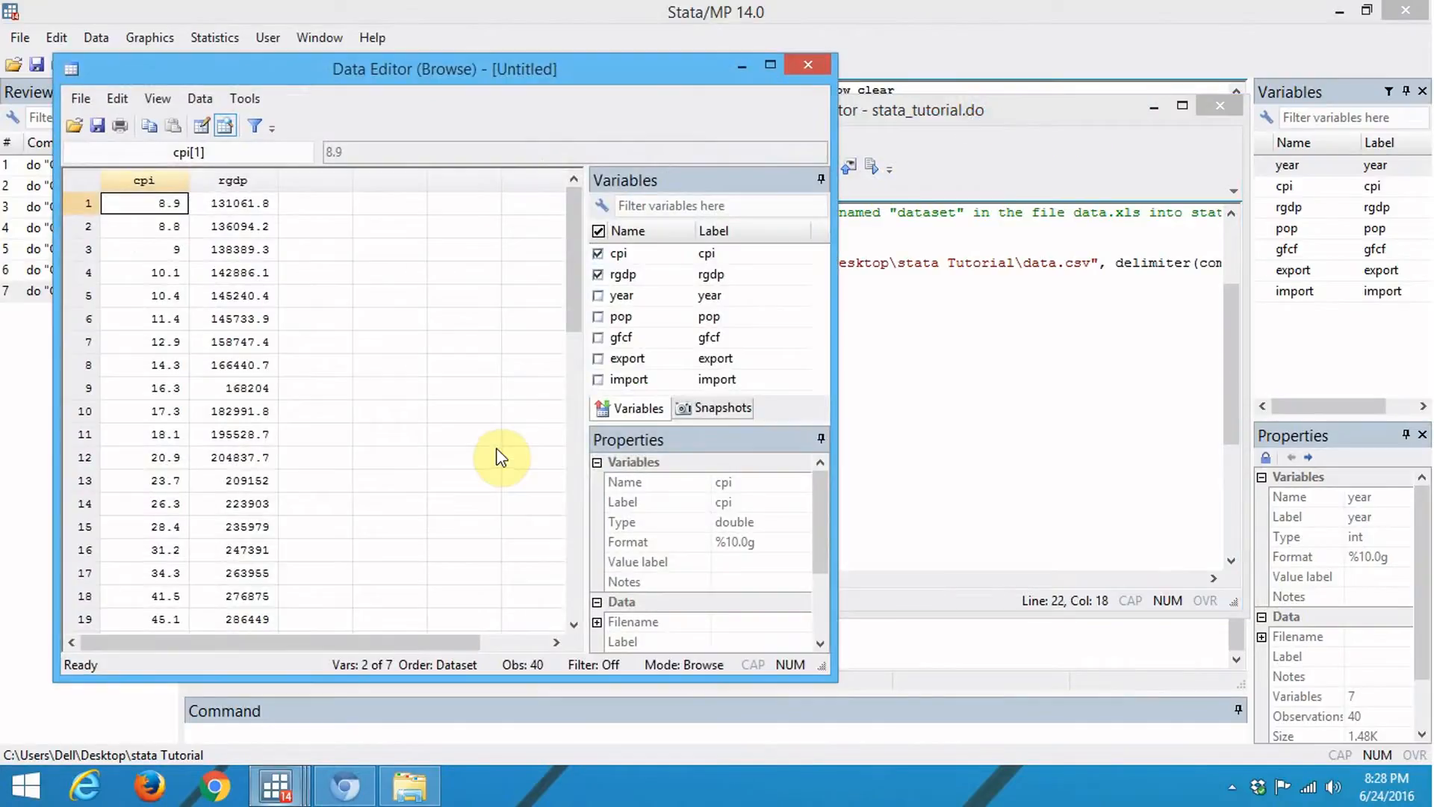
click(808, 65)
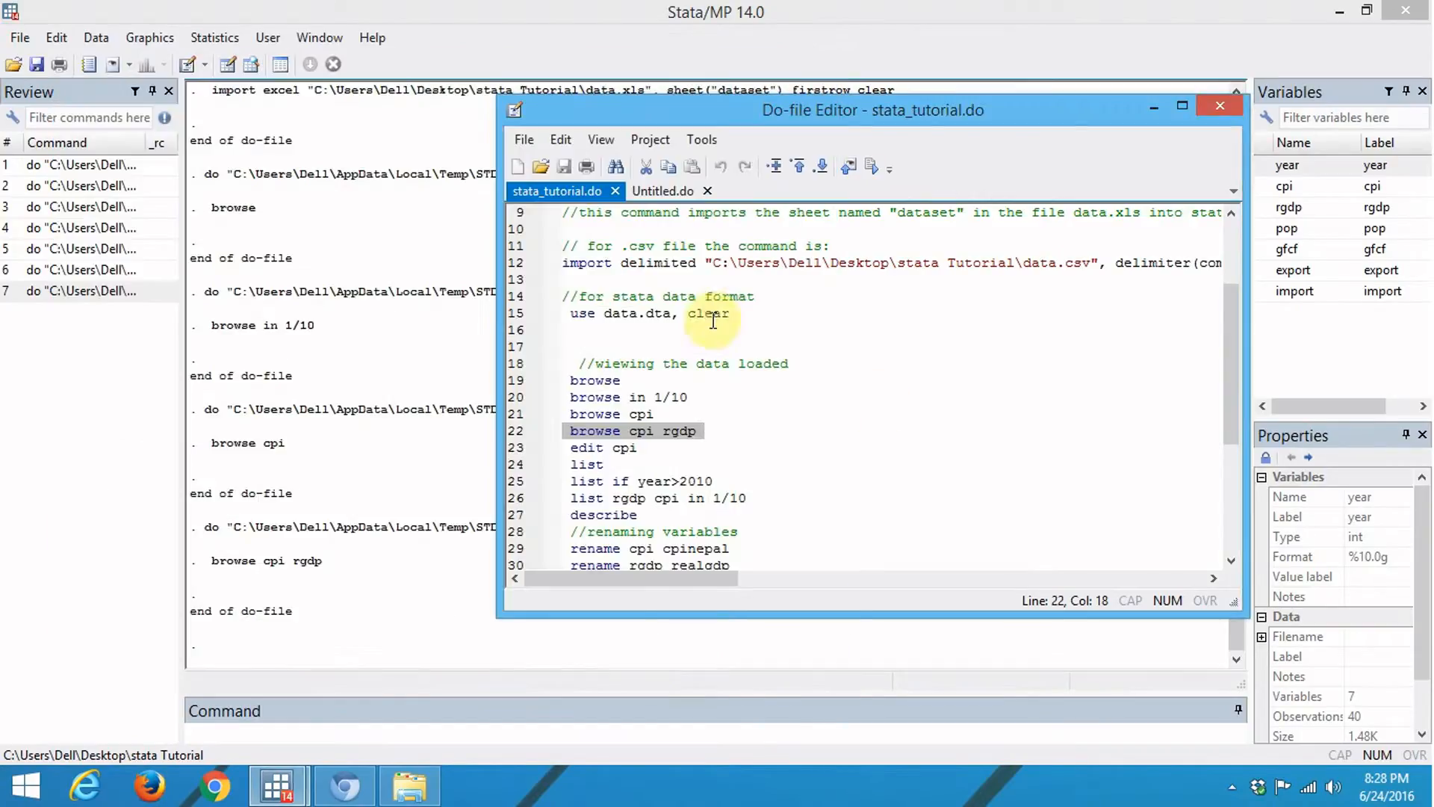
- Highlight the edit cpi command and look through the renaming, labelling and dropping commands further down the do-file
click(515, 448)
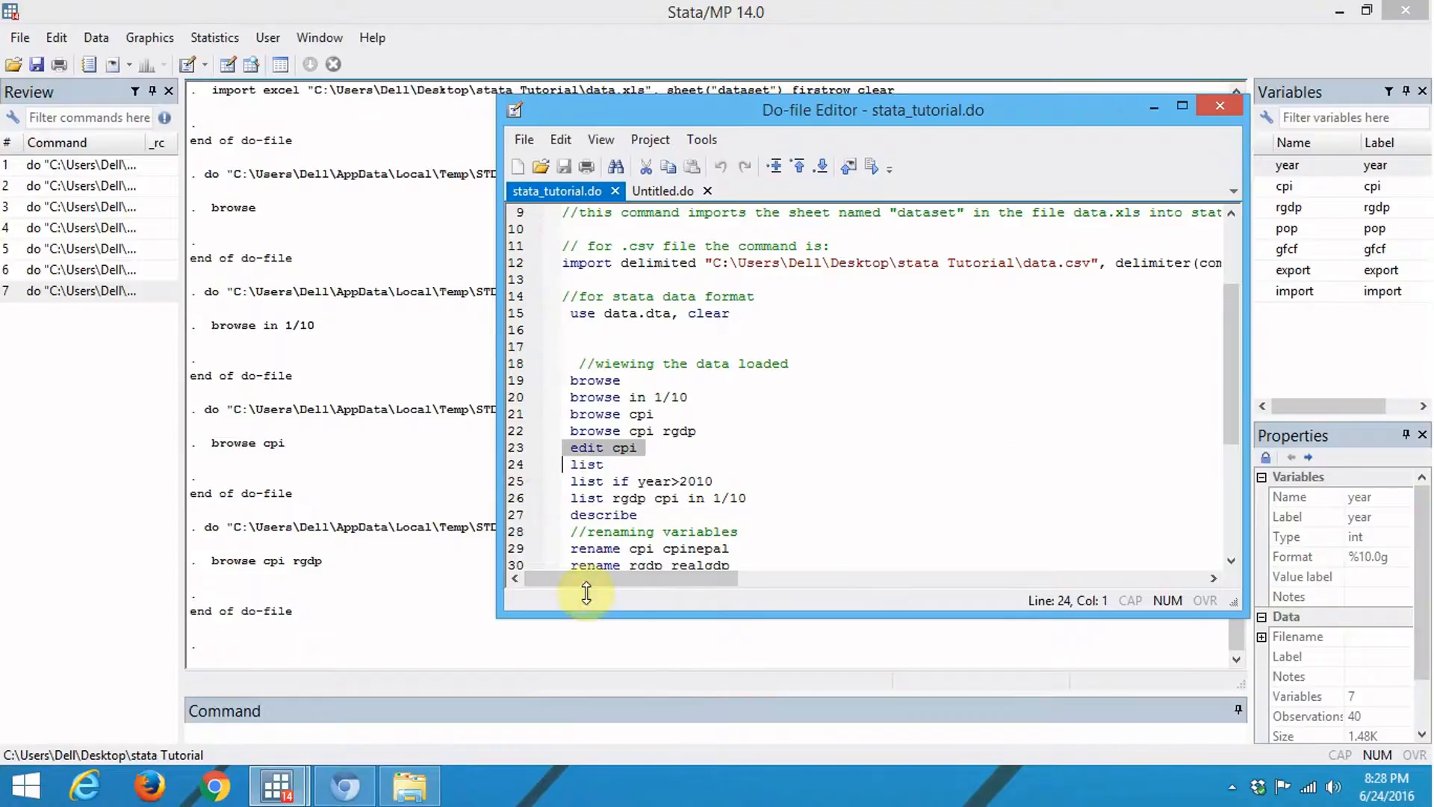
scroll(638, 407, down, 1)
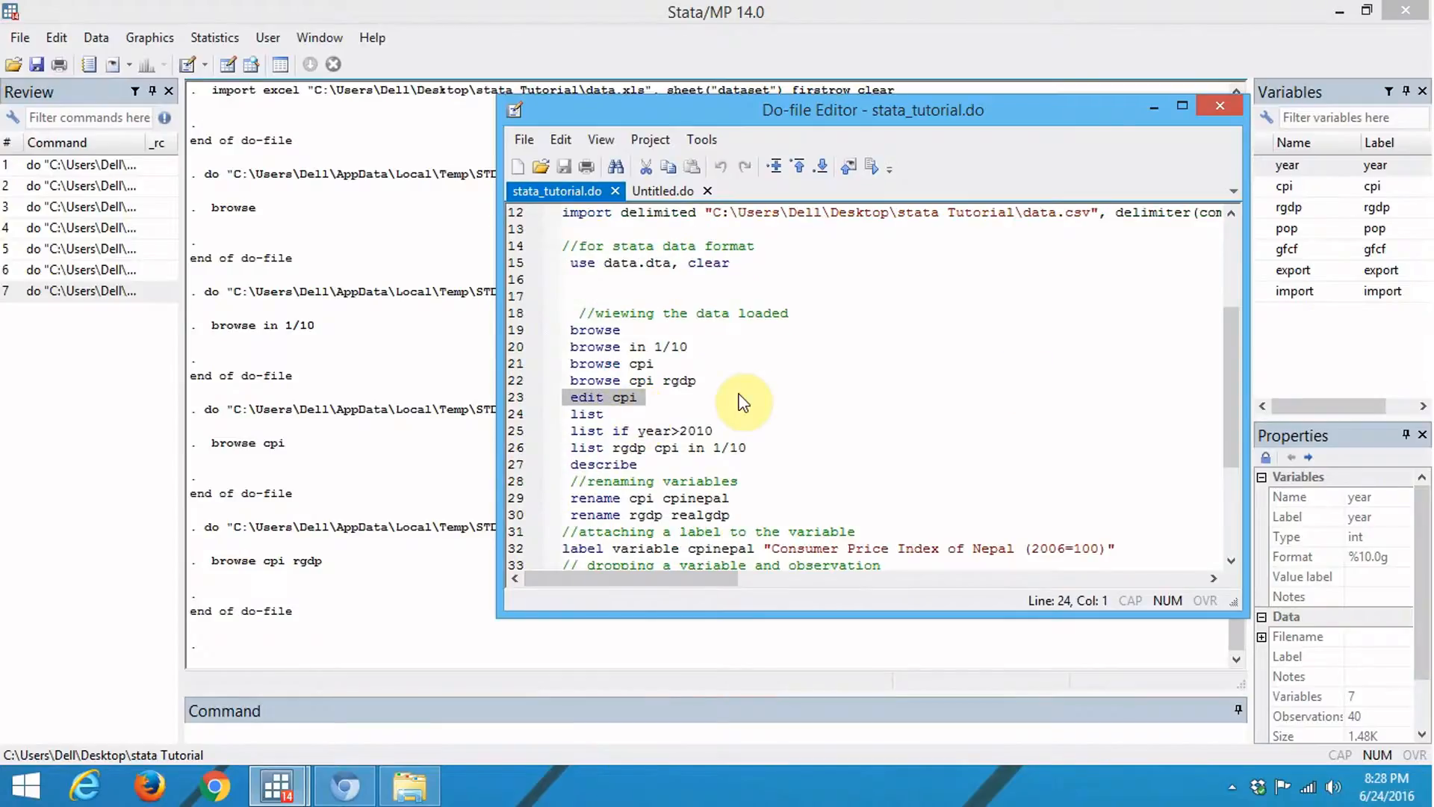
scroll(743, 403, down, 3)
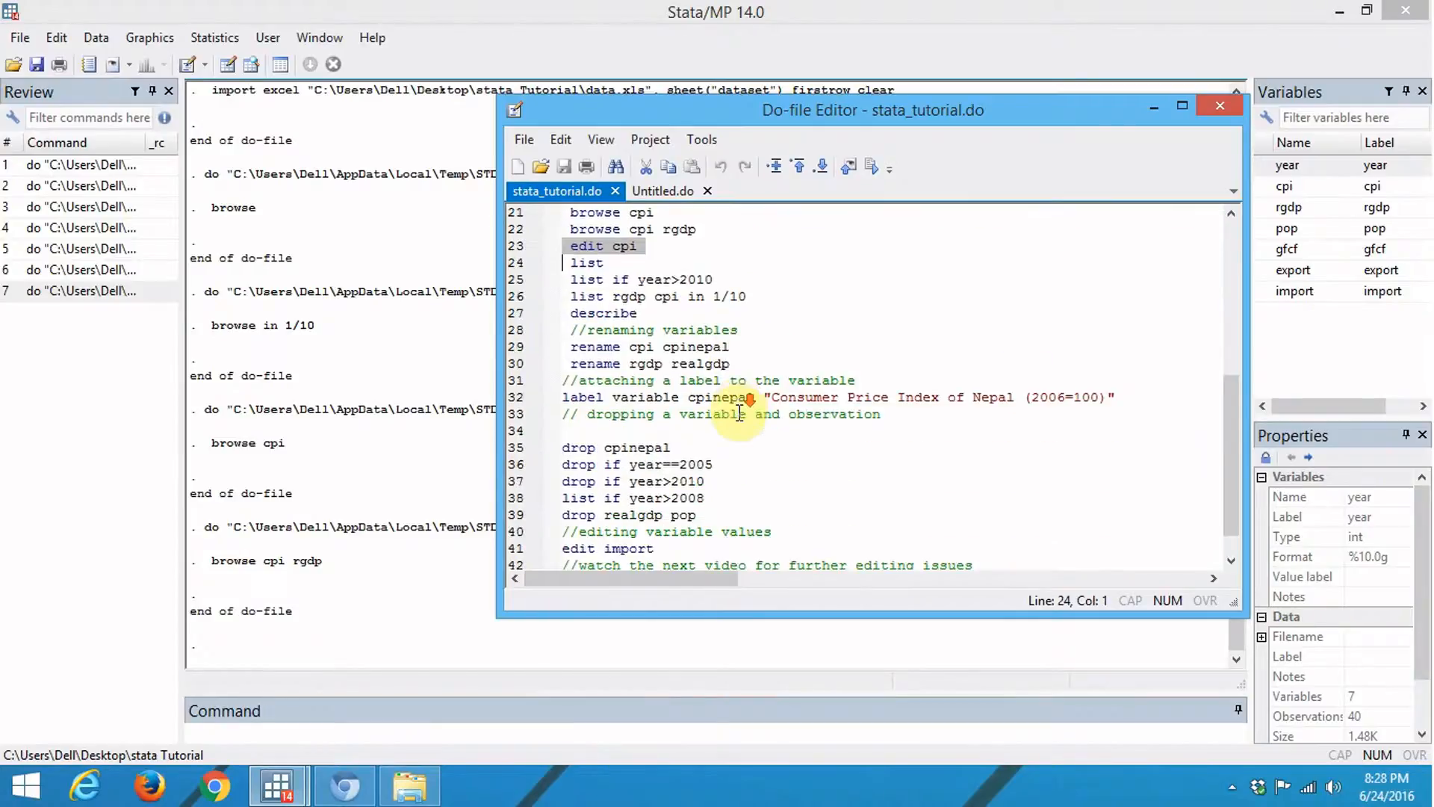
scroll(739, 414, down, 1)
scroll(742, 422, up, 5)
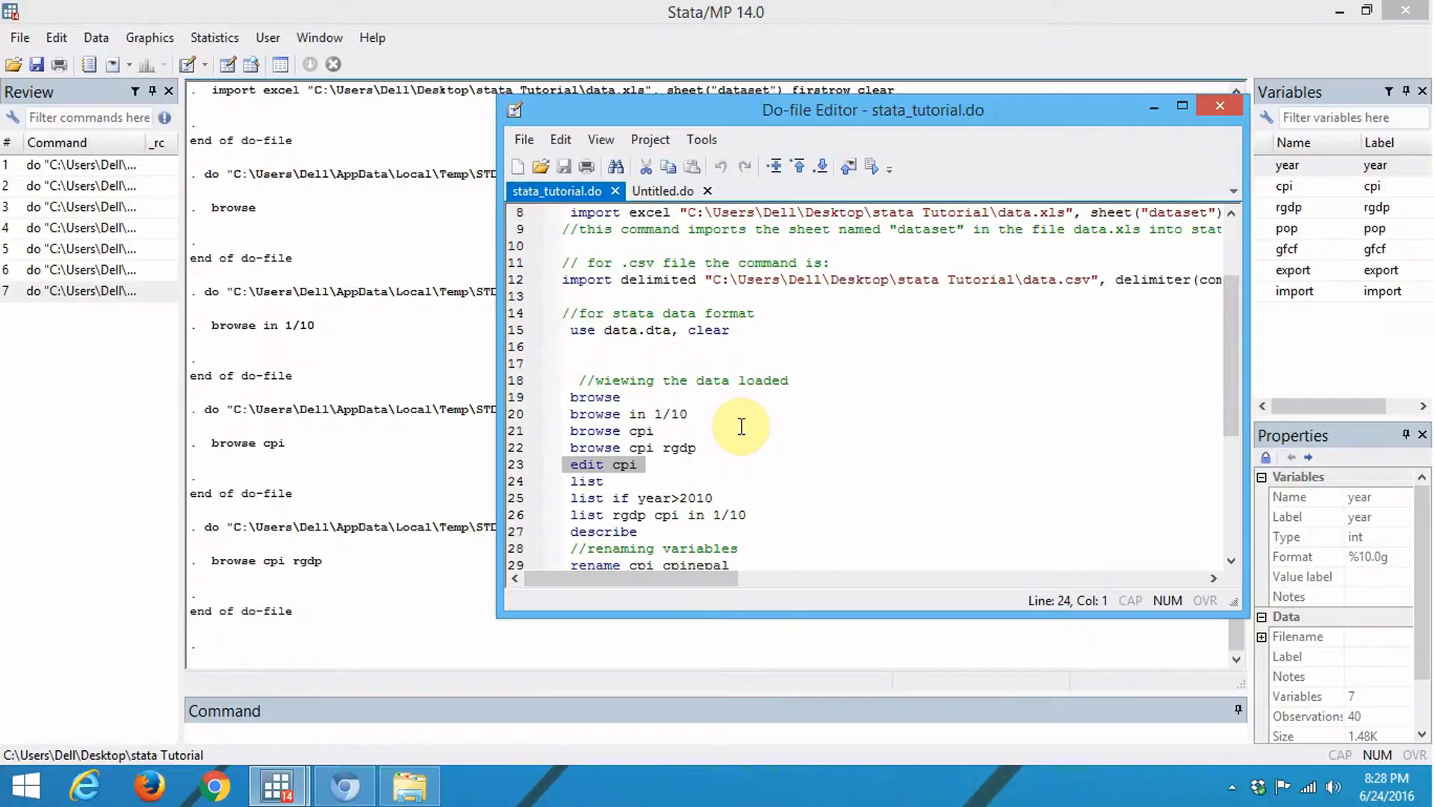
- Run the list command on line 24 to print the dataset in the results output
click(516, 482)
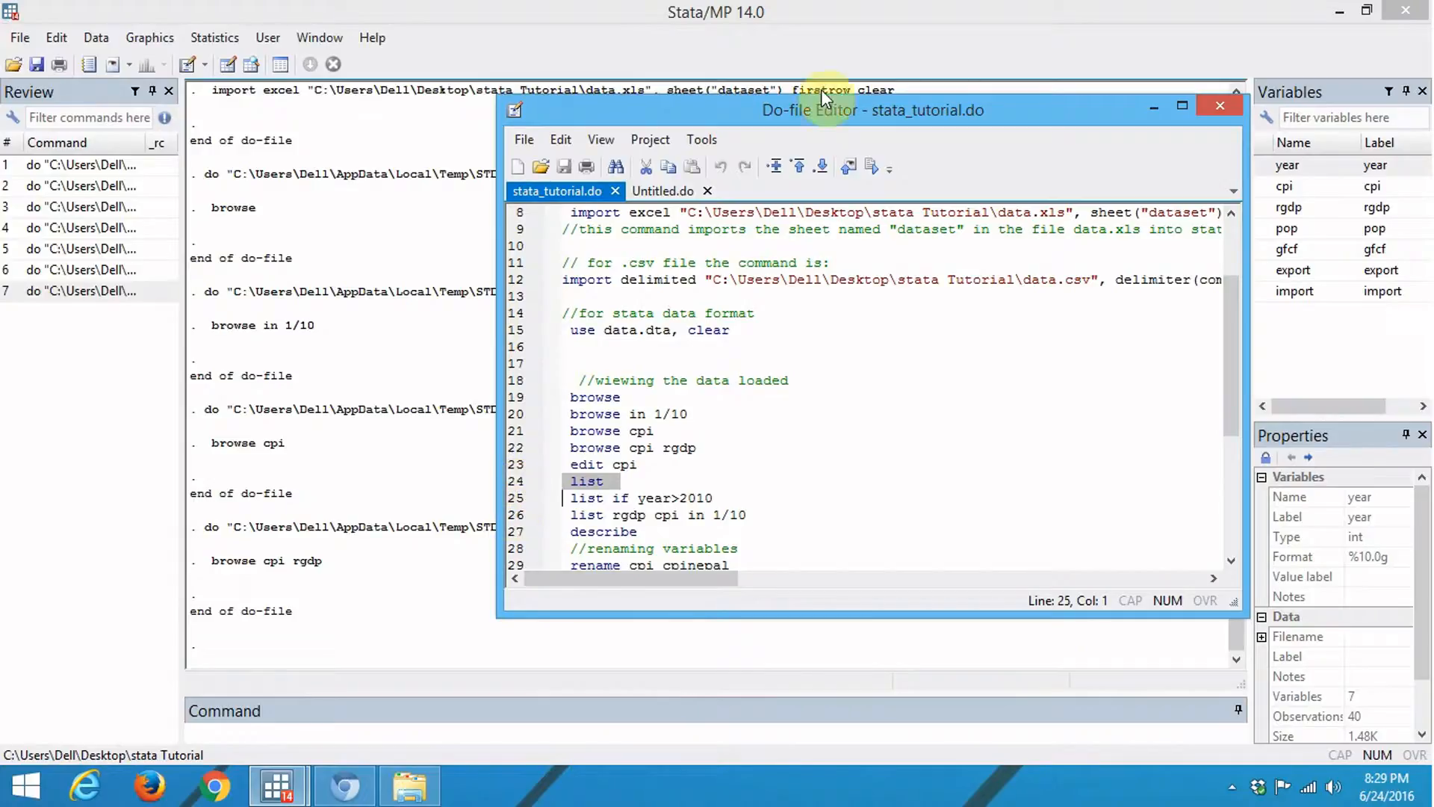
click(872, 167)
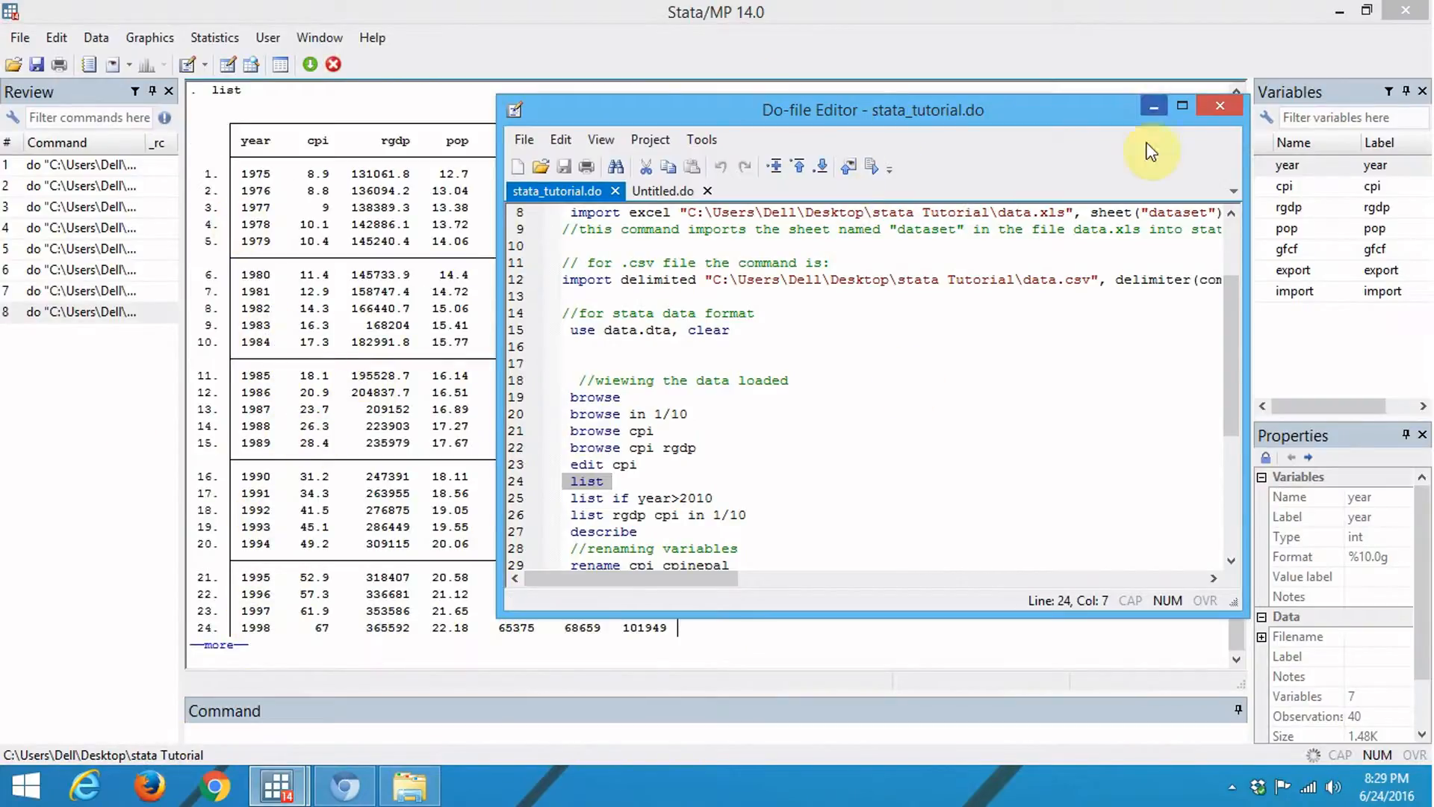
- Run list if year>2010 from line 25 and look over the listed years in the results output
click(516, 499)
click(578, 499)
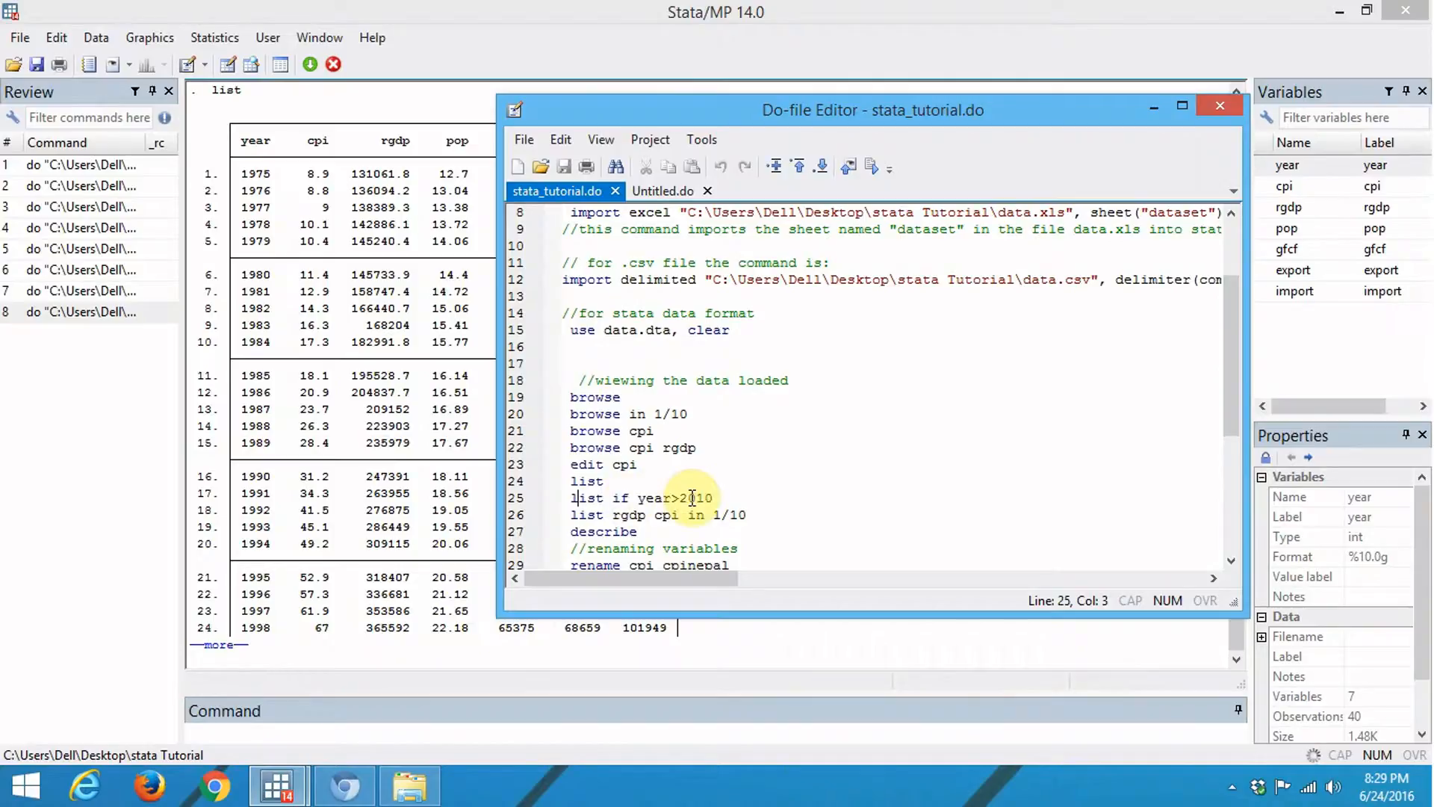
click(511, 499)
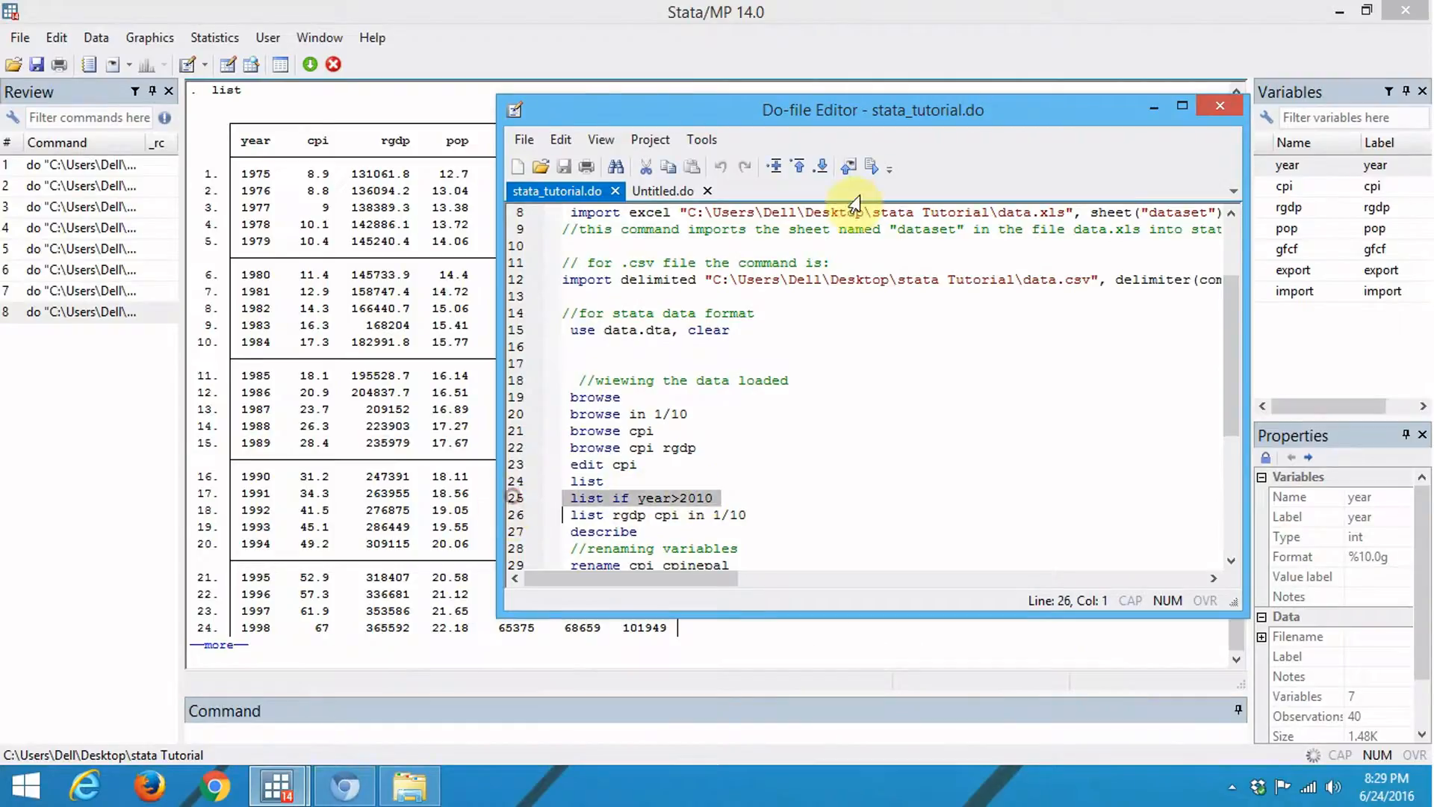
click(874, 167)
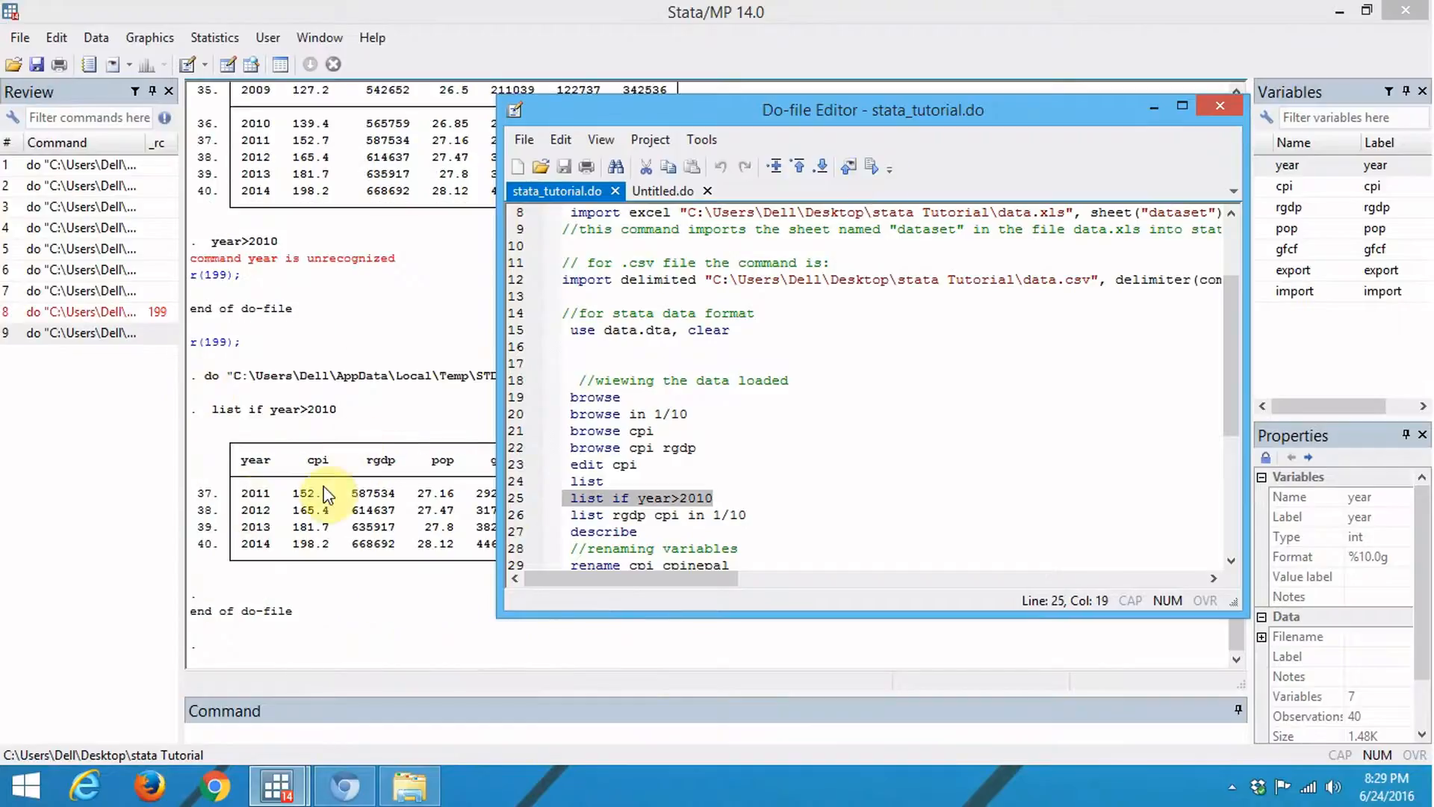
click(246, 505)
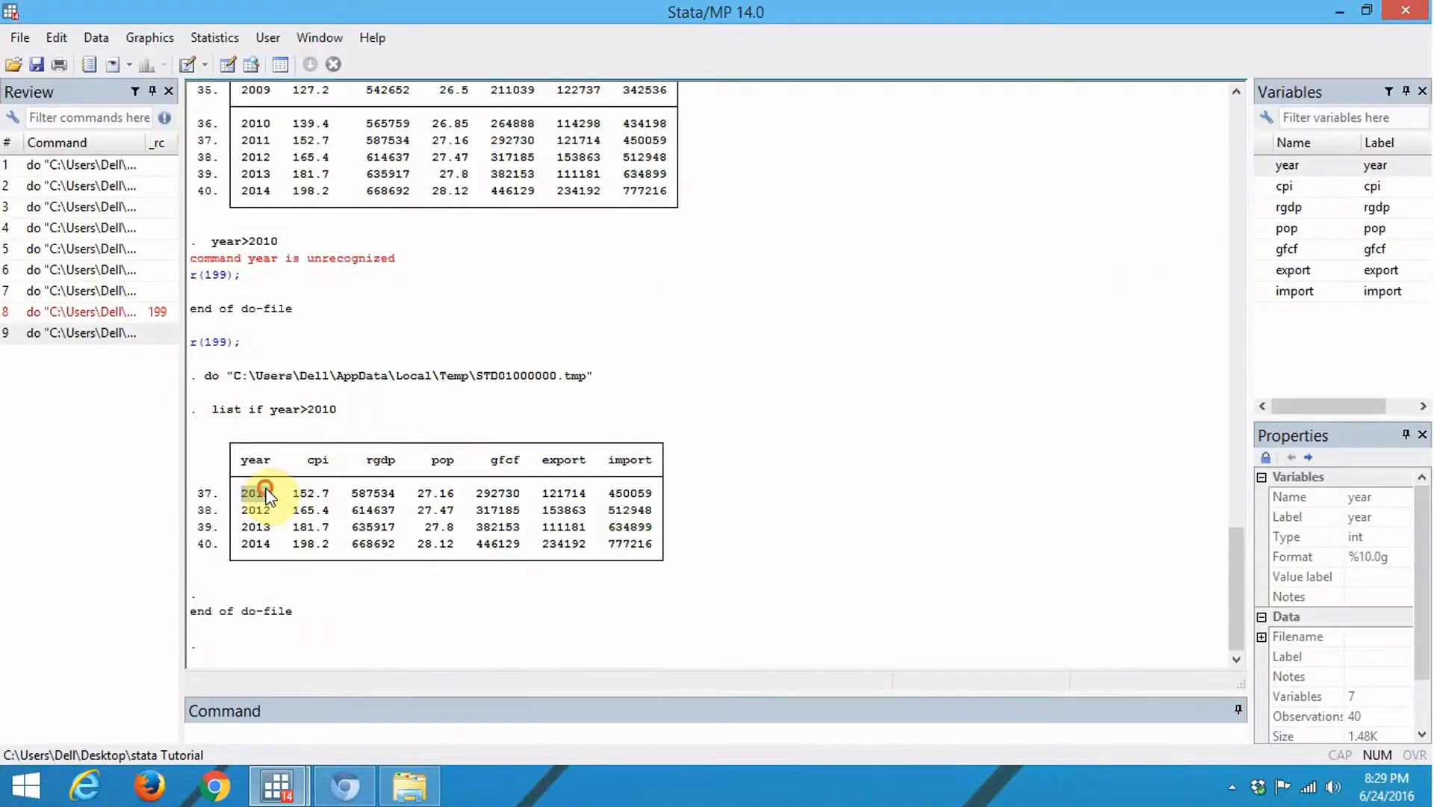
click(250, 532)
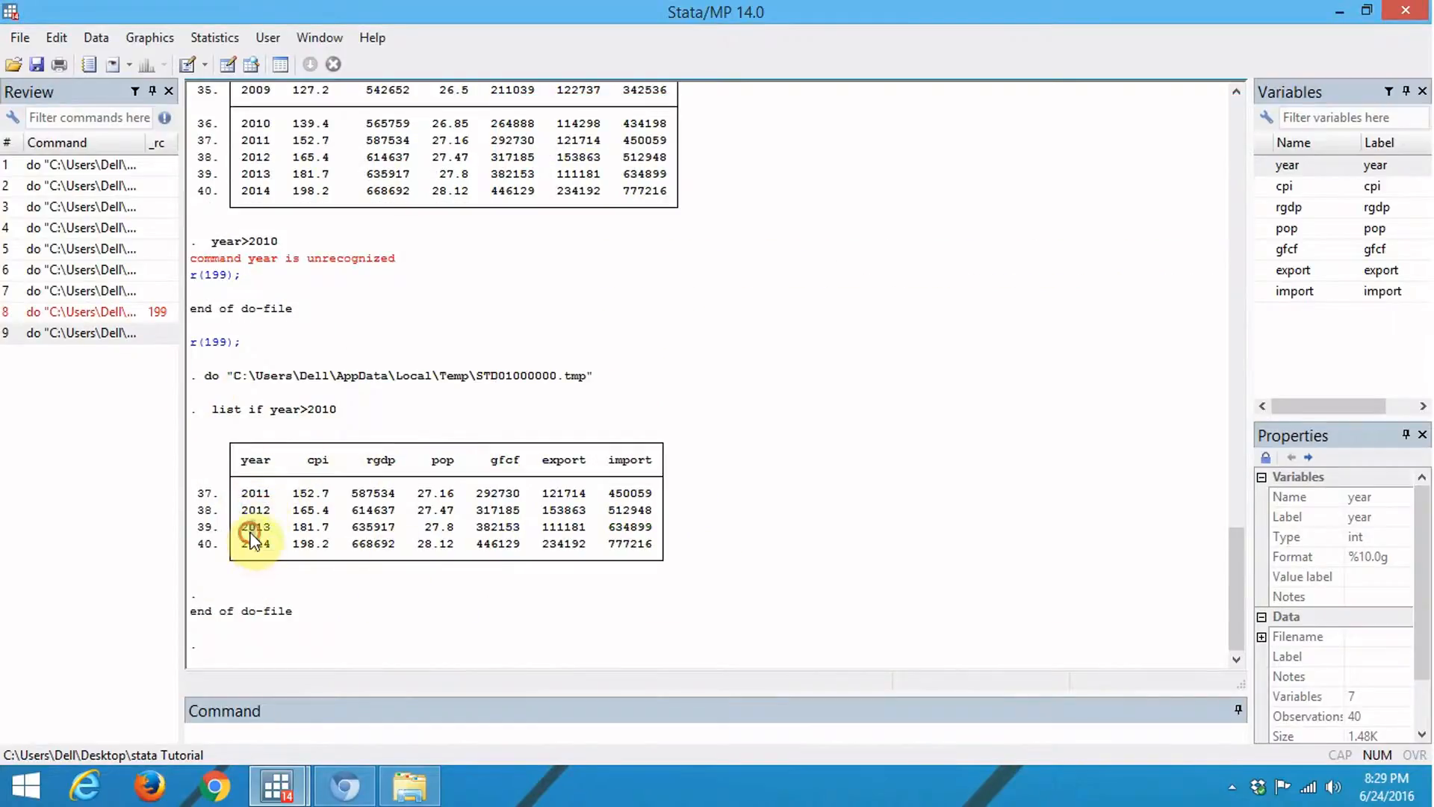
- Return to the do-file and run list rgdp cpi in 1/10 from line 26 to print both variables for the first ten observations
click(276, 785)
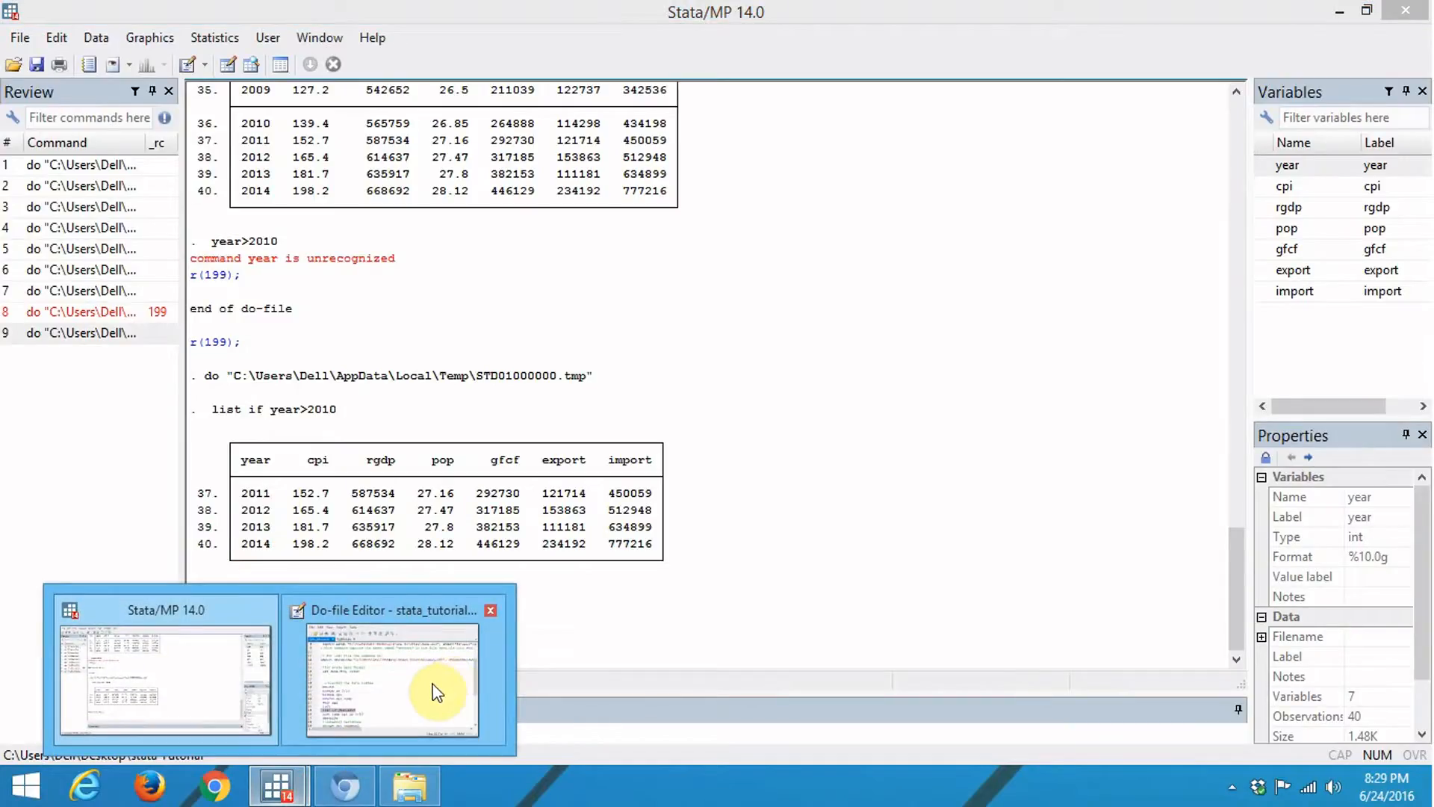
click(428, 682)
scroll(672, 523, down, 3)
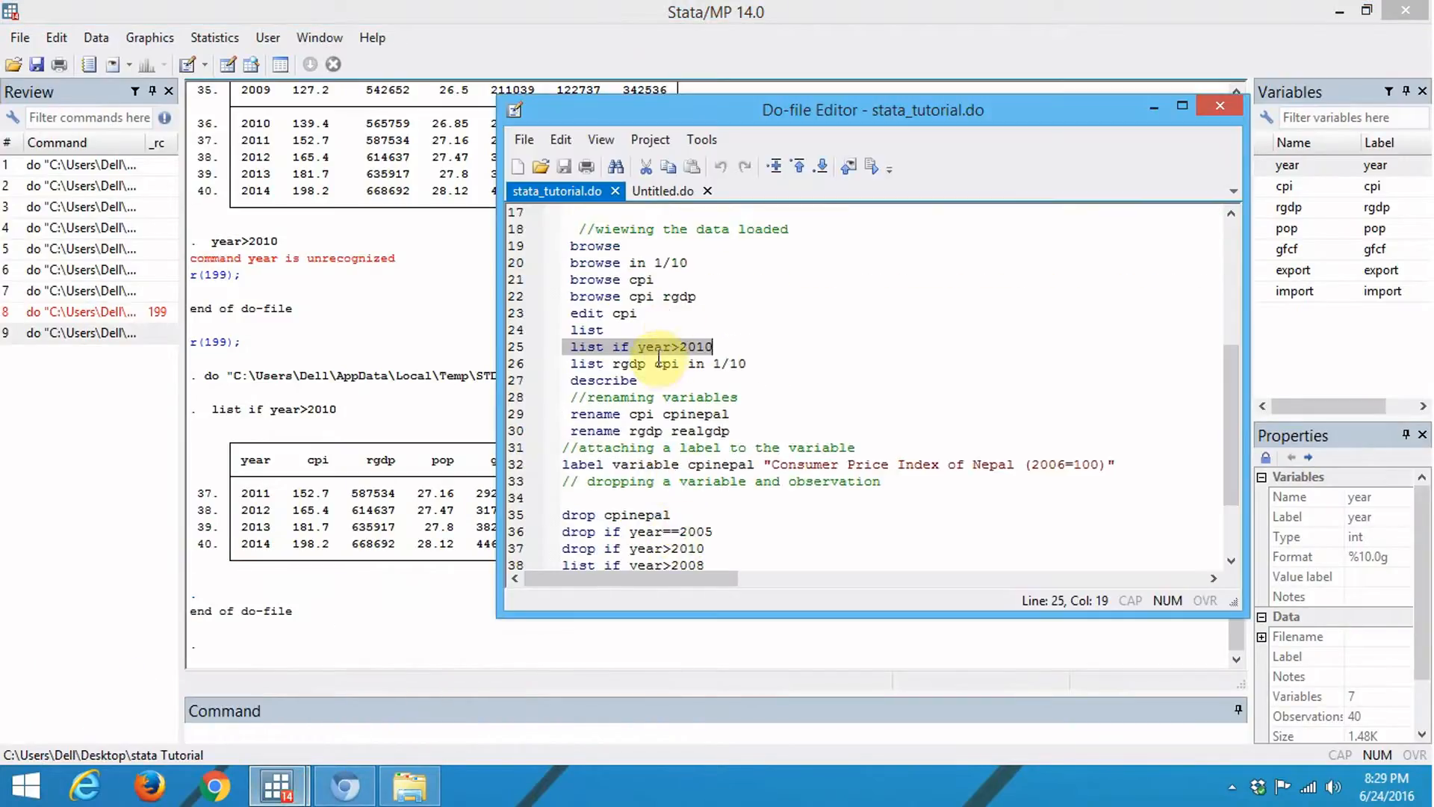
click(513, 364)
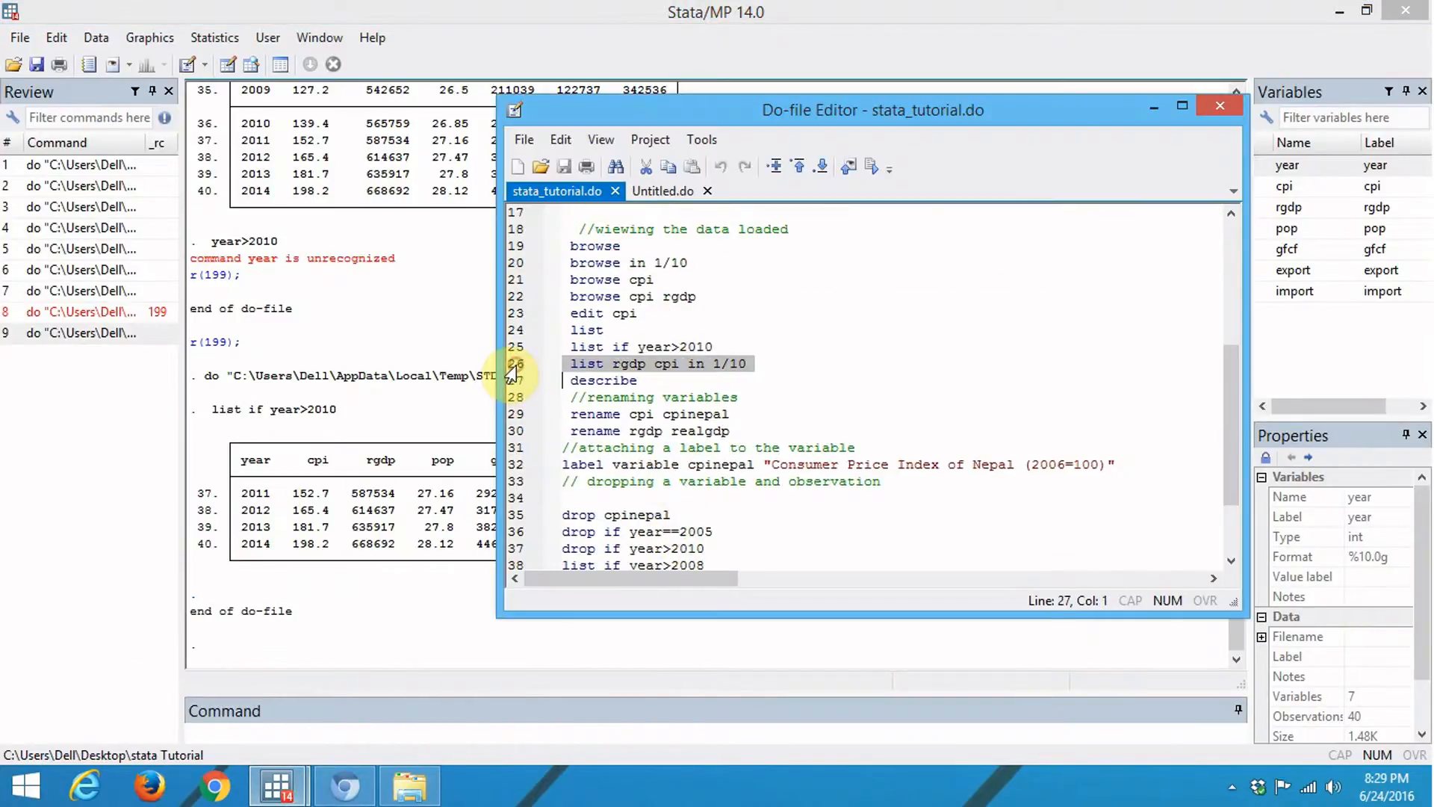
click(587, 365)
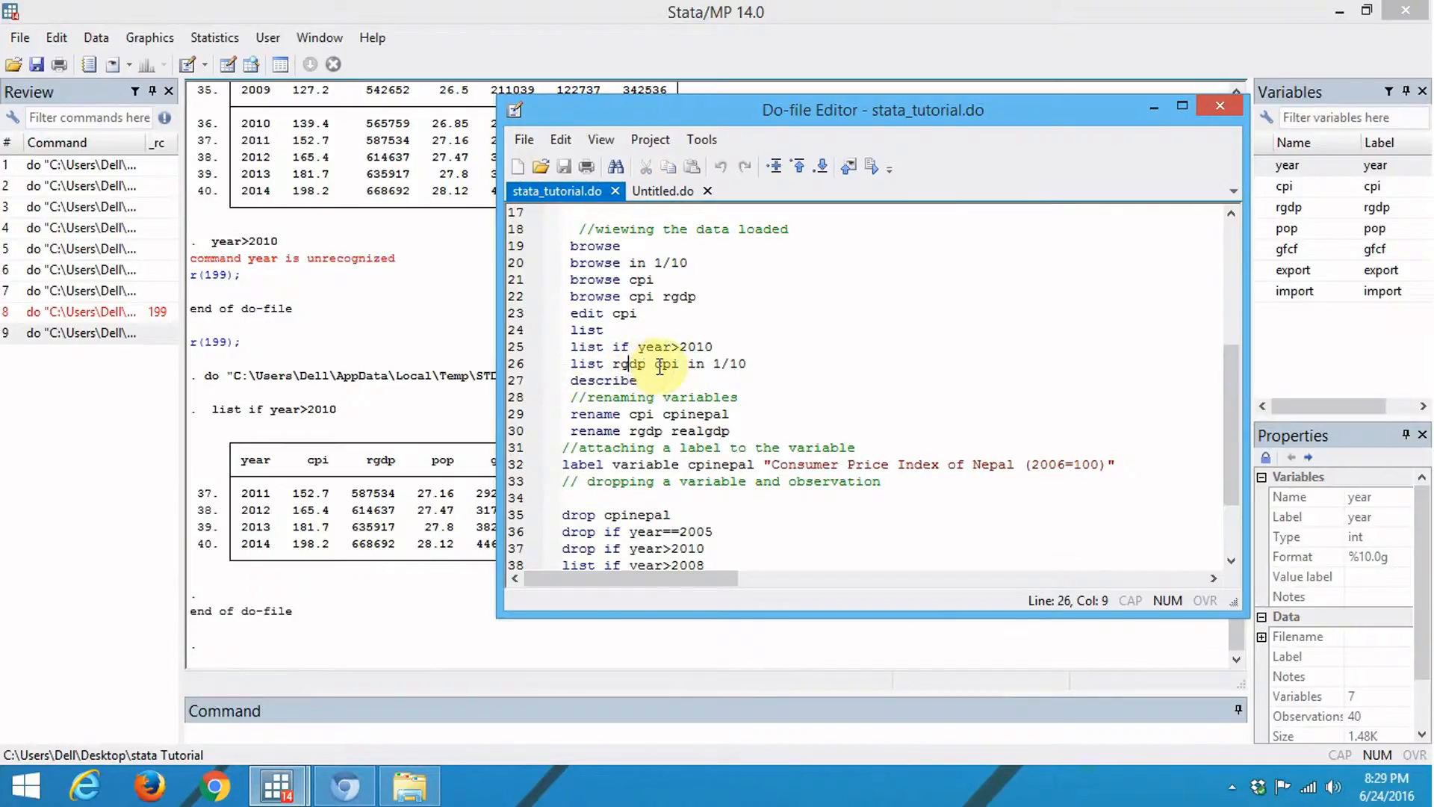
click(662, 364)
click(700, 366)
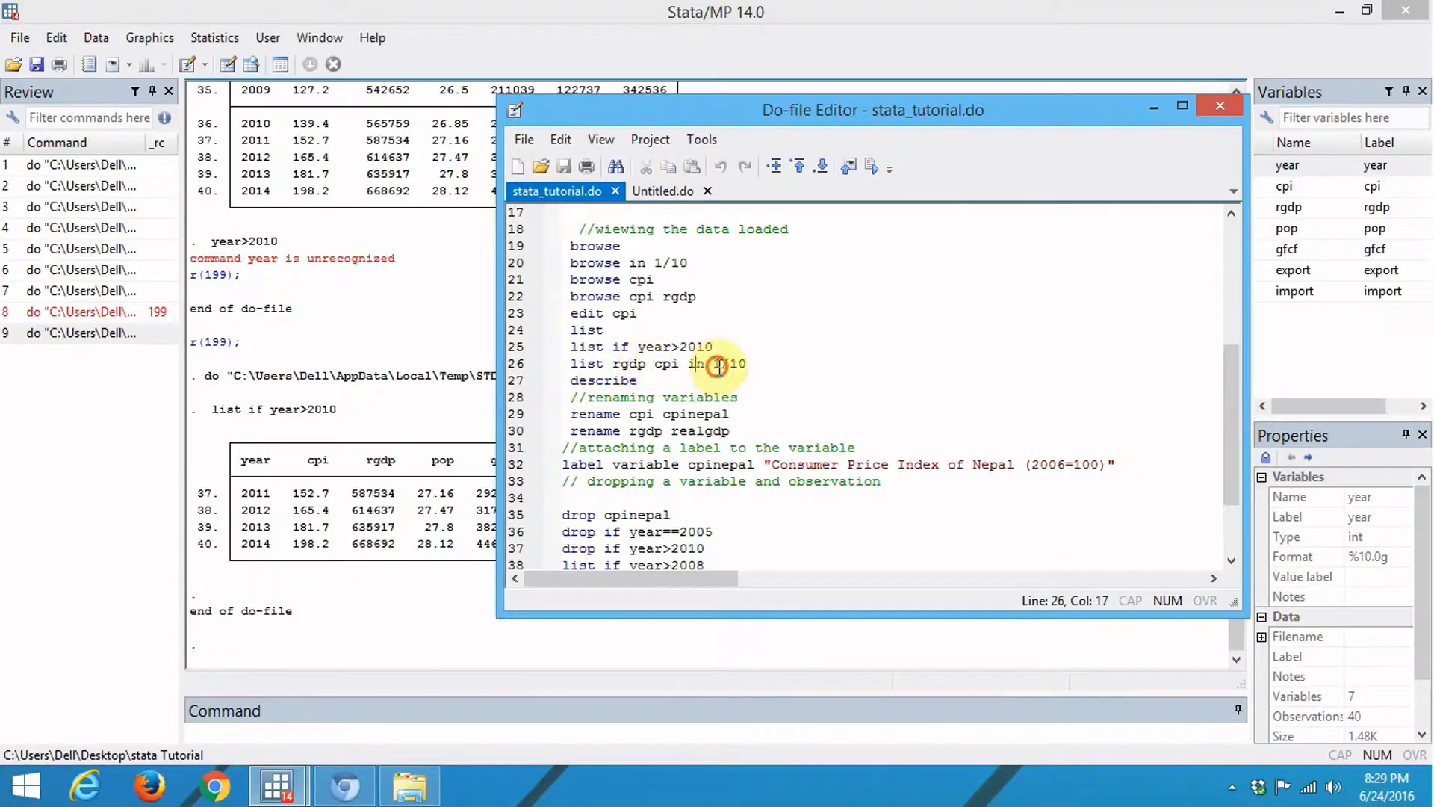
click(747, 364)
click(518, 363)
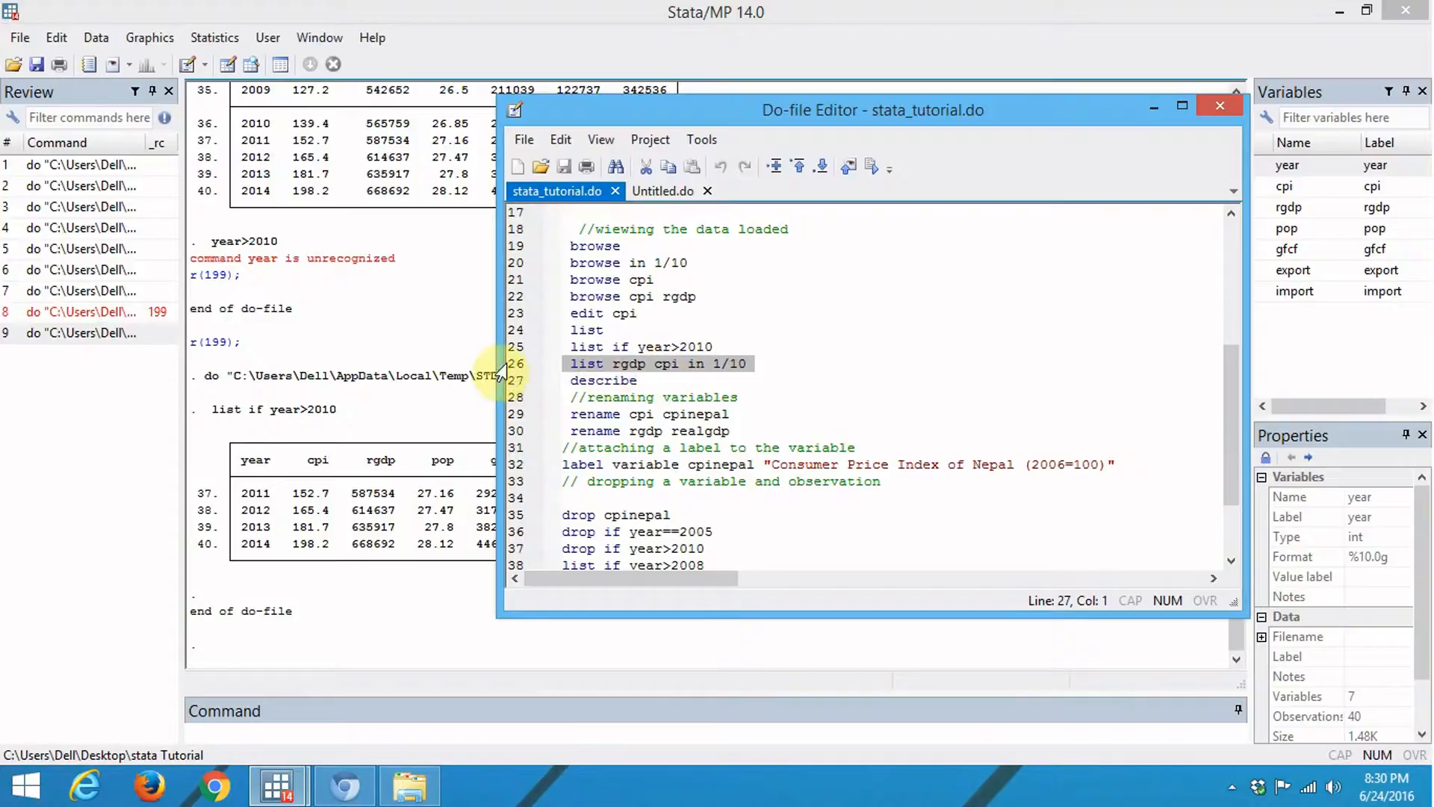
click(522, 361)
click(870, 165)
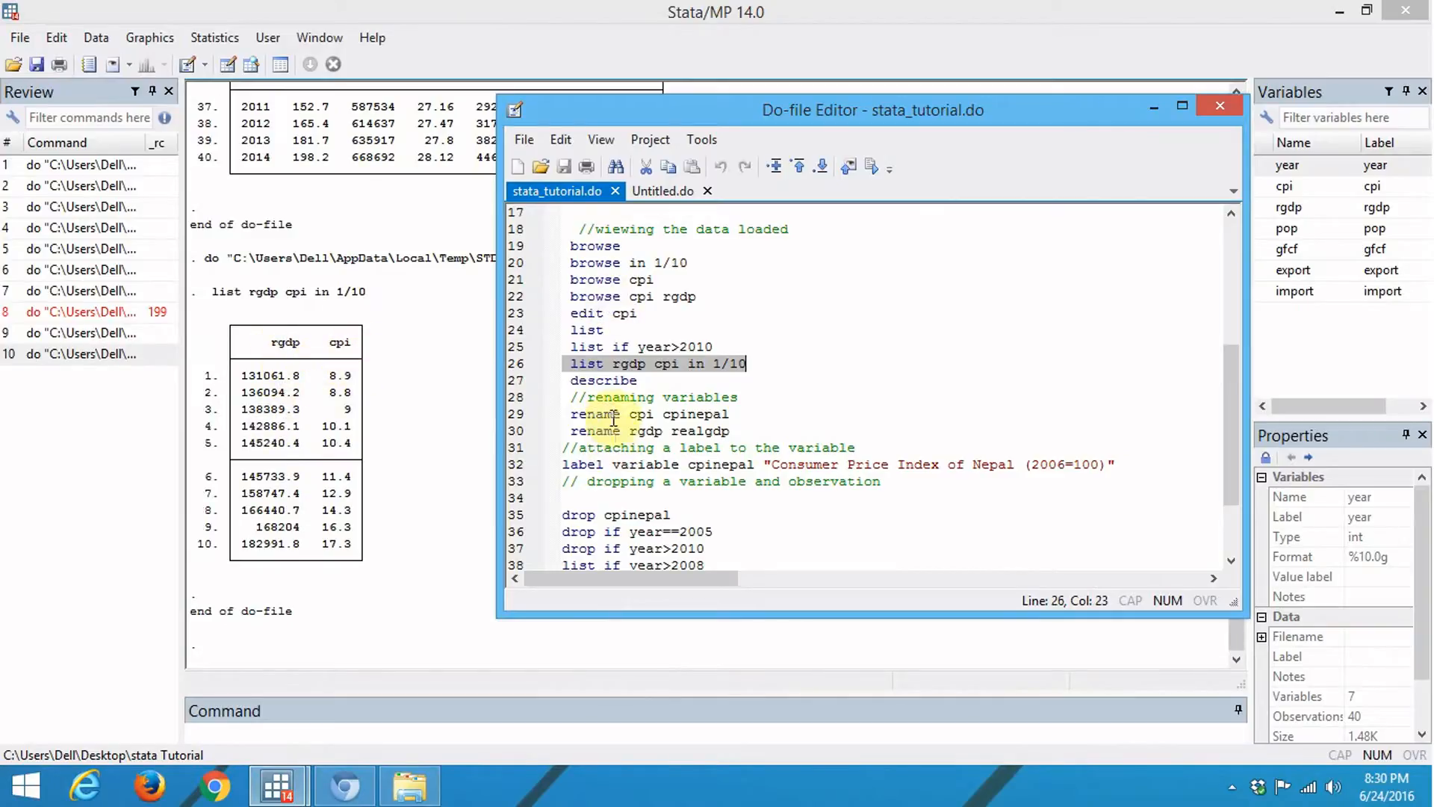
- Run the describe command on line 27 and move the do-file window aside to view the variable descriptions before moving it back
click(588, 382)
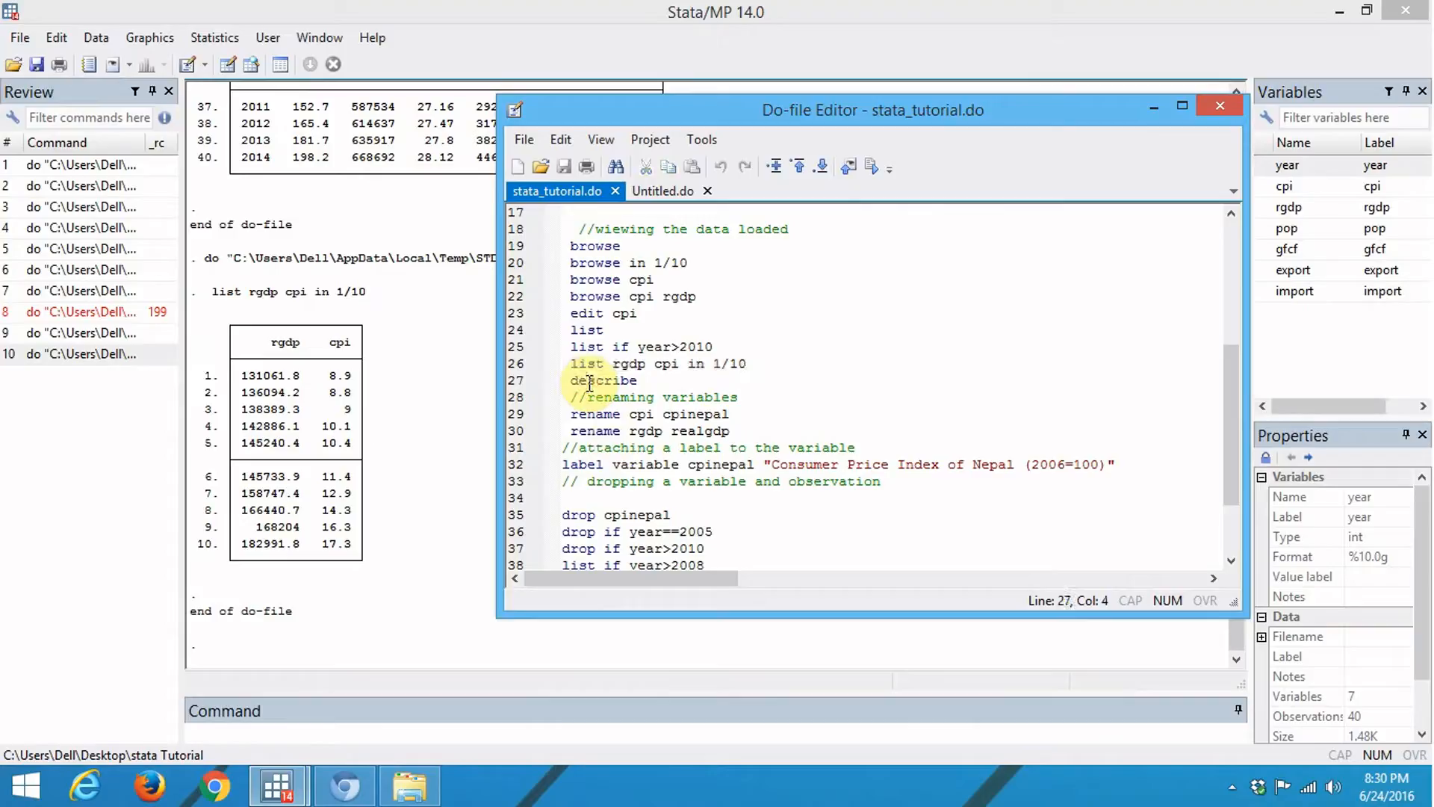
click(514, 383)
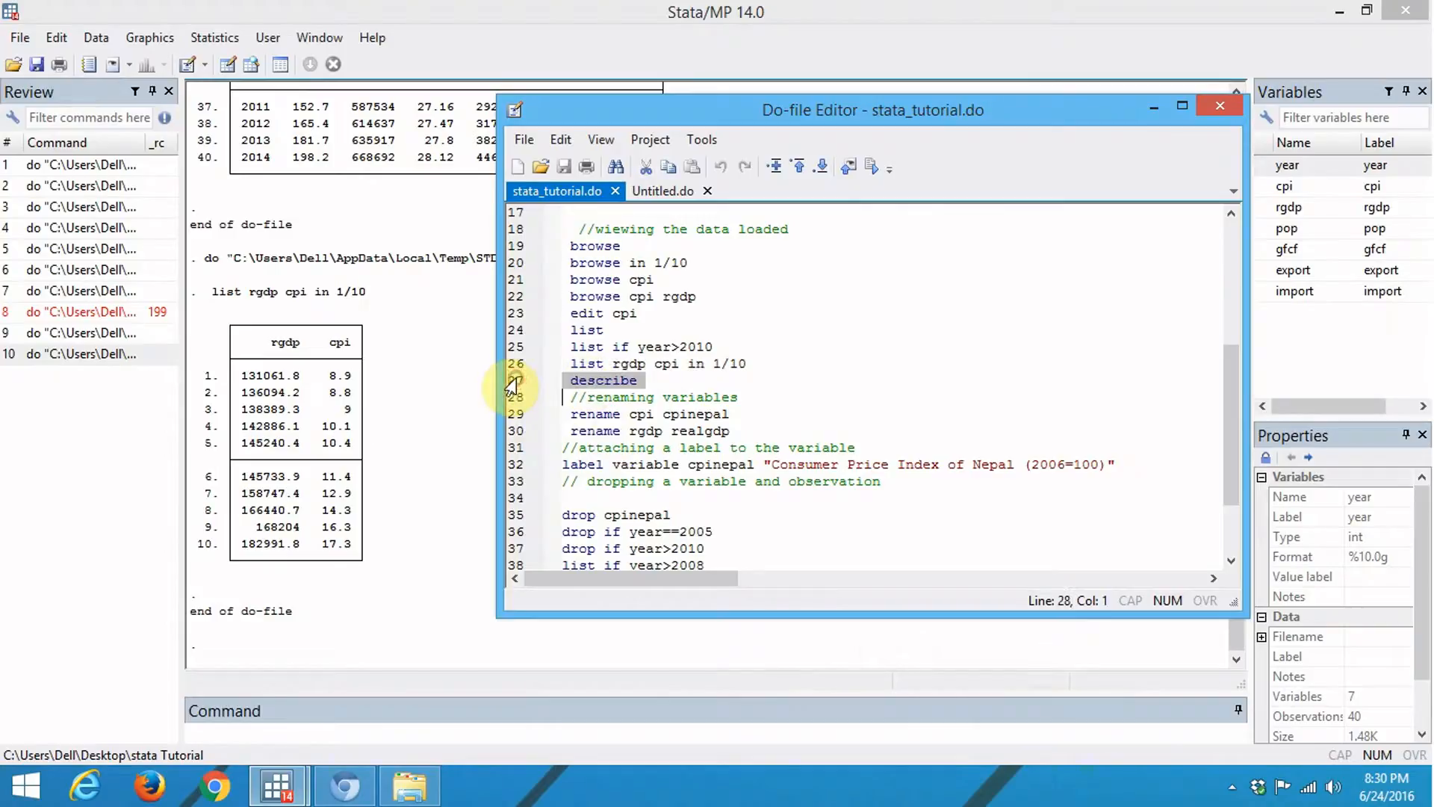
click(872, 178)
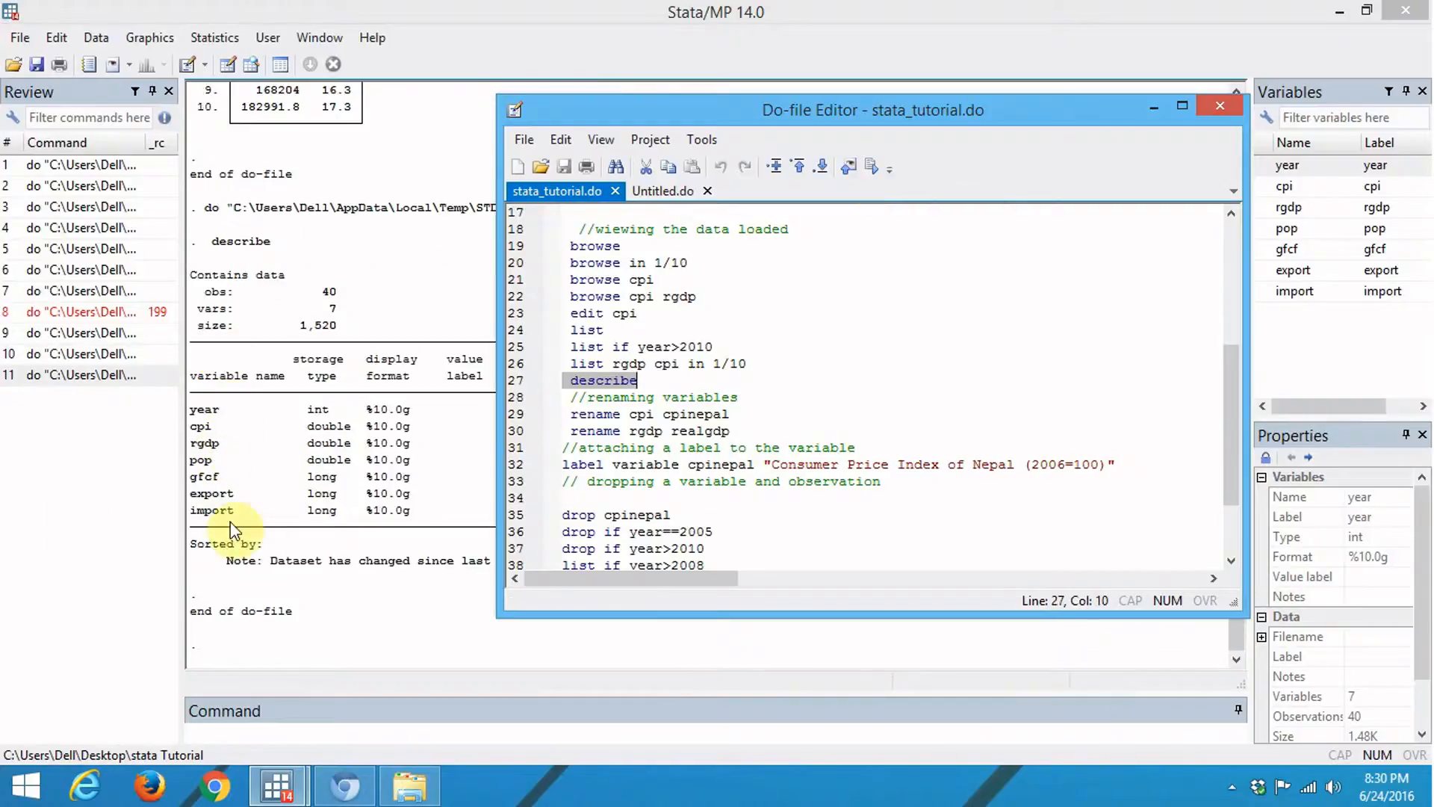
drag(745, 104, 850, 101)
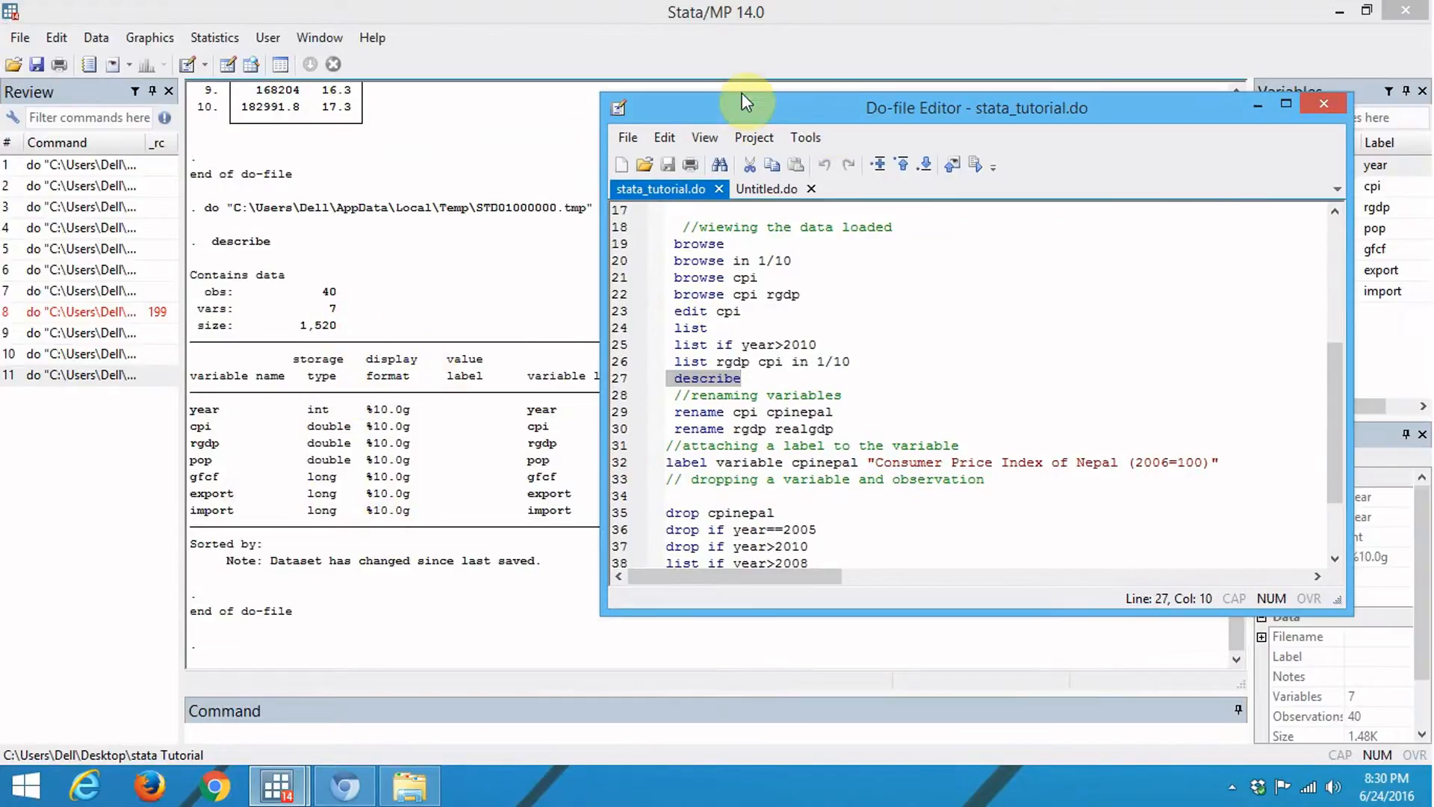
drag(742, 123, 627, 130)
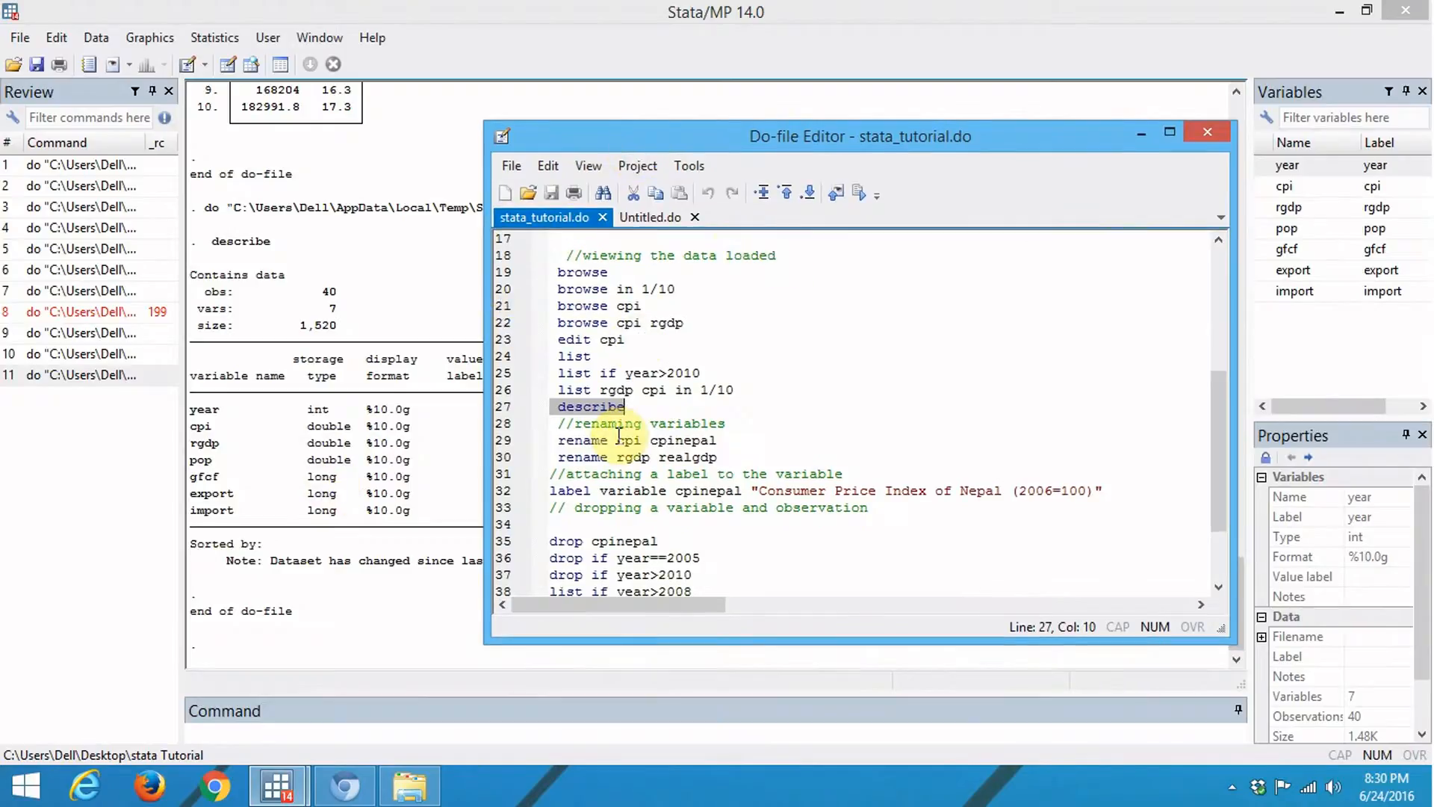
- Examine the renaming section on lines 28 to 30, highlighting the old and new variable names in the rename commands
click(676, 422)
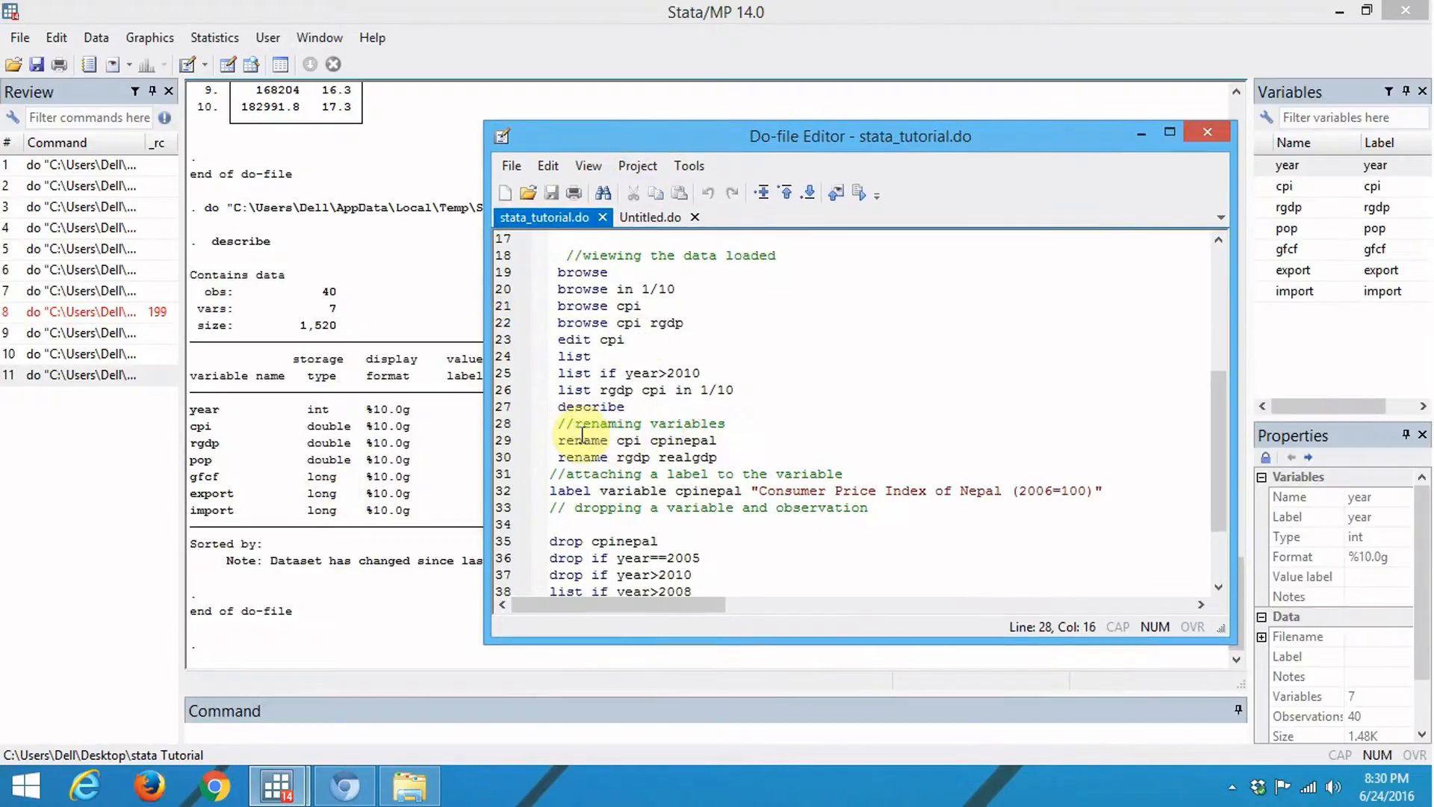
drag(581, 420, 721, 427)
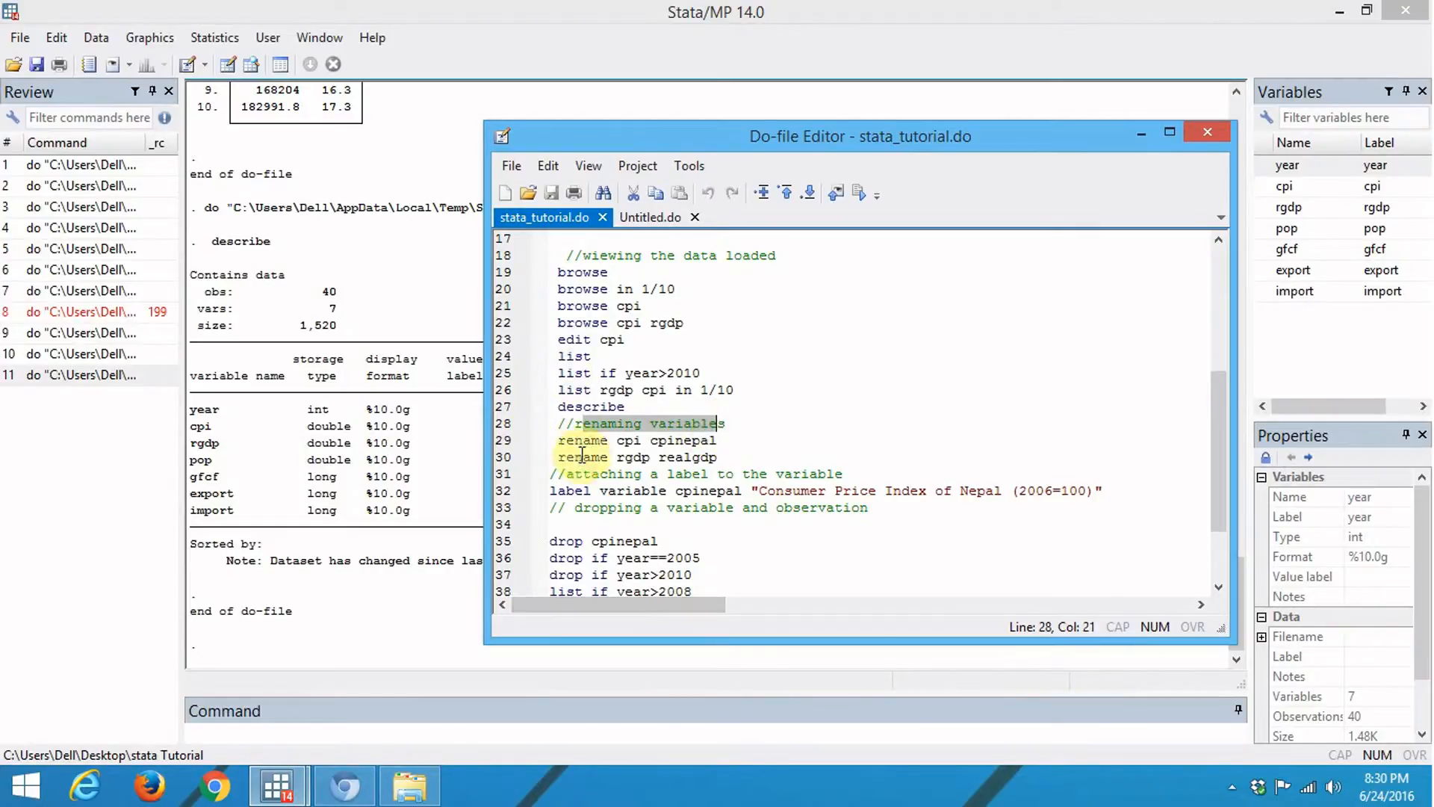
click(501, 440)
click(777, 440)
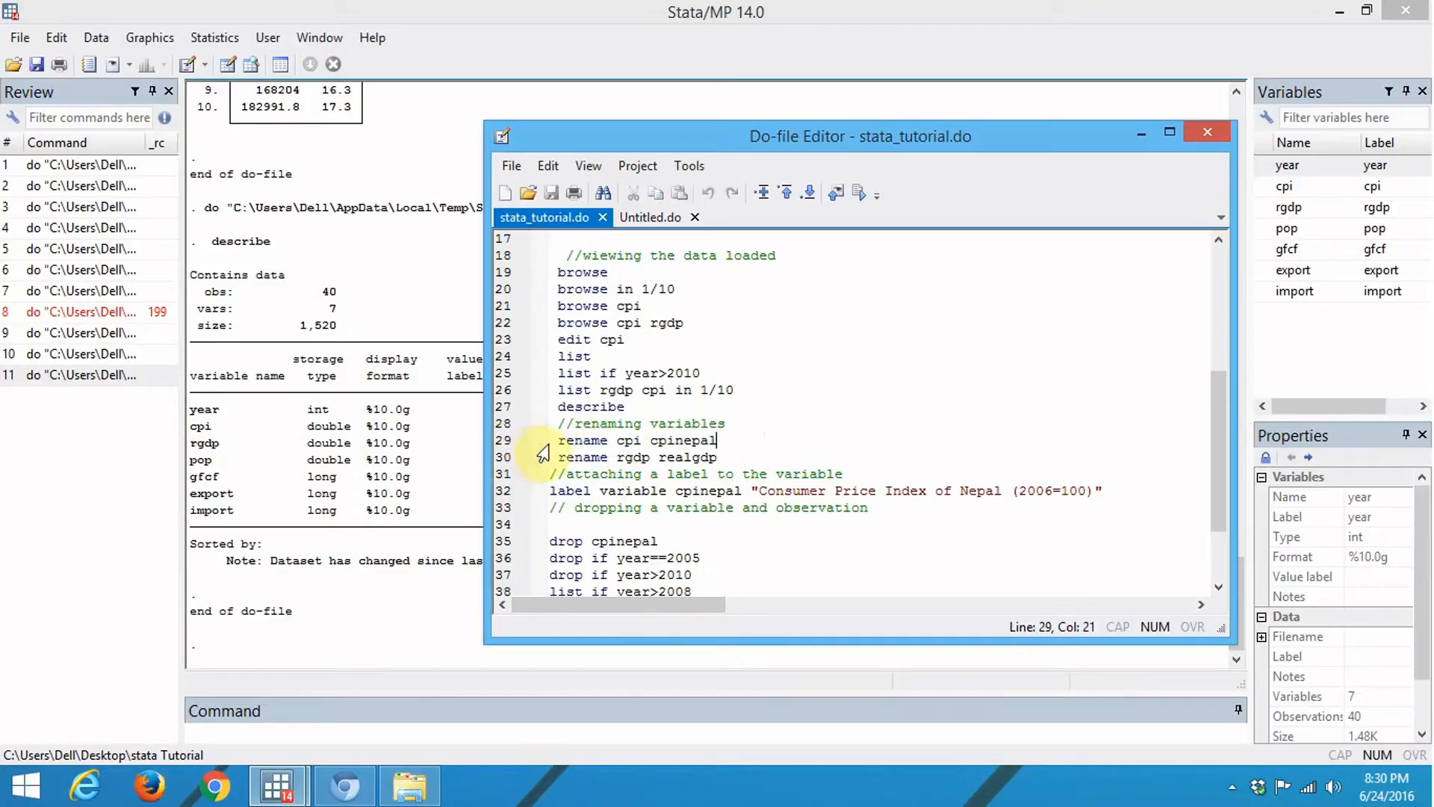
double_click(620, 441)
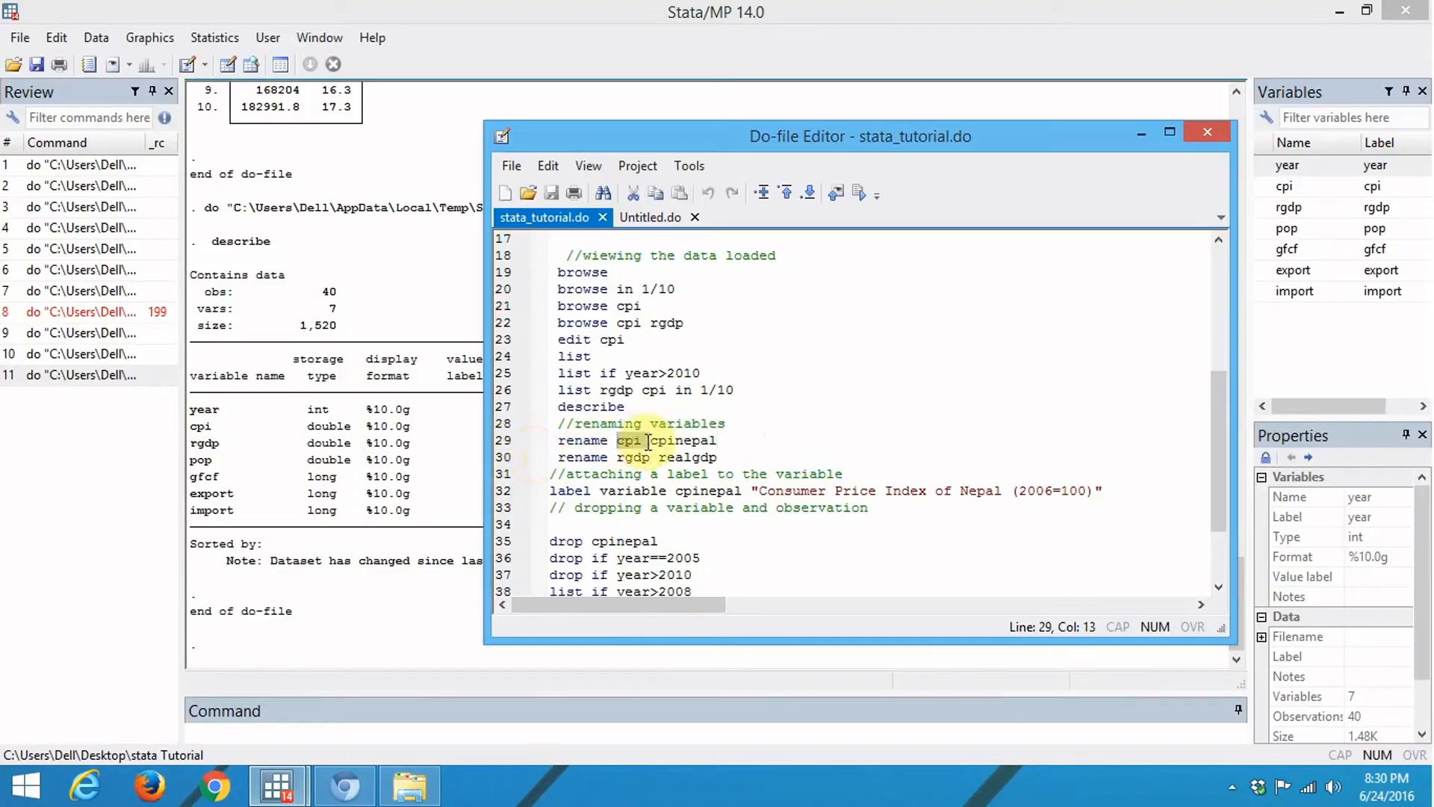
drag(652, 441, 729, 442)
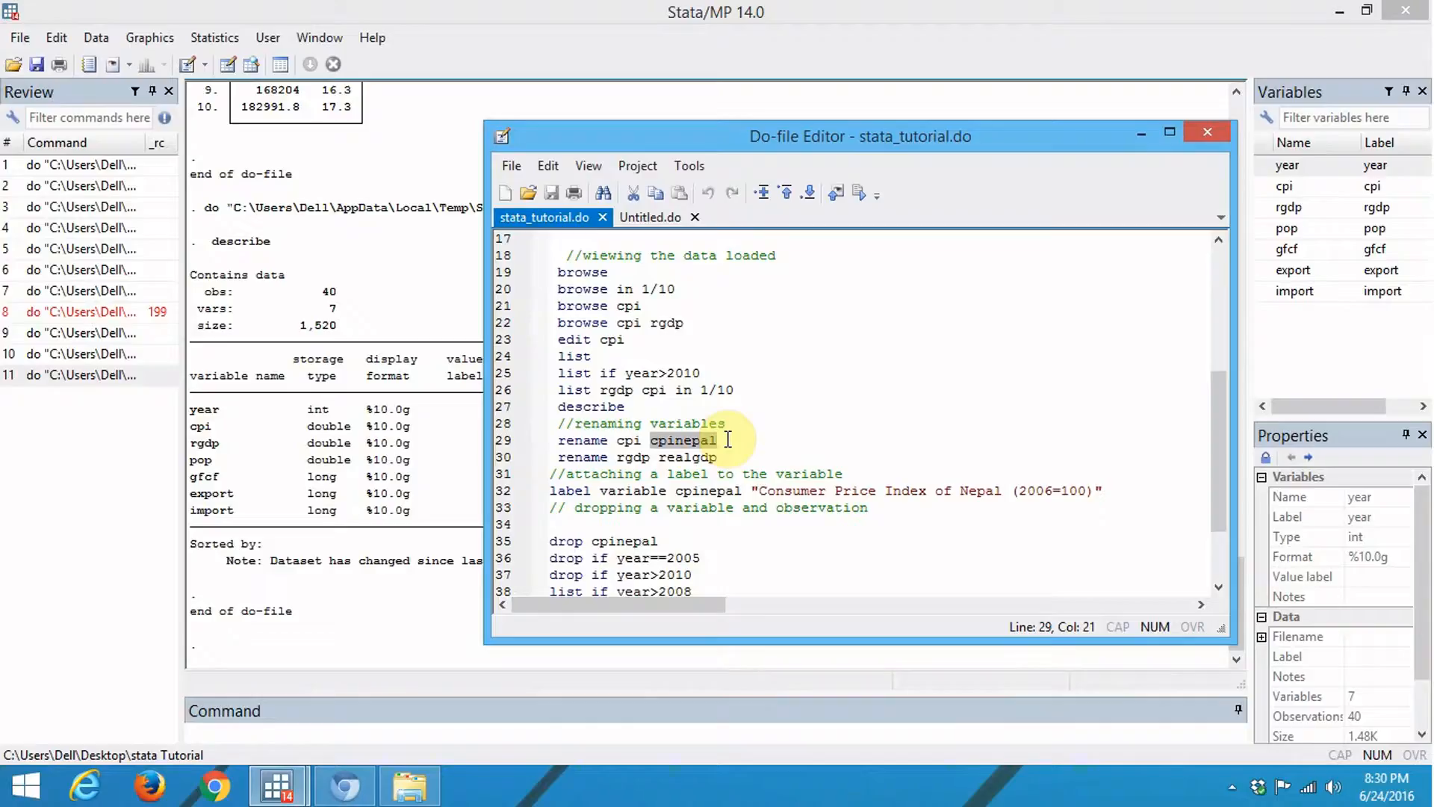
click(502, 456)
click(710, 457)
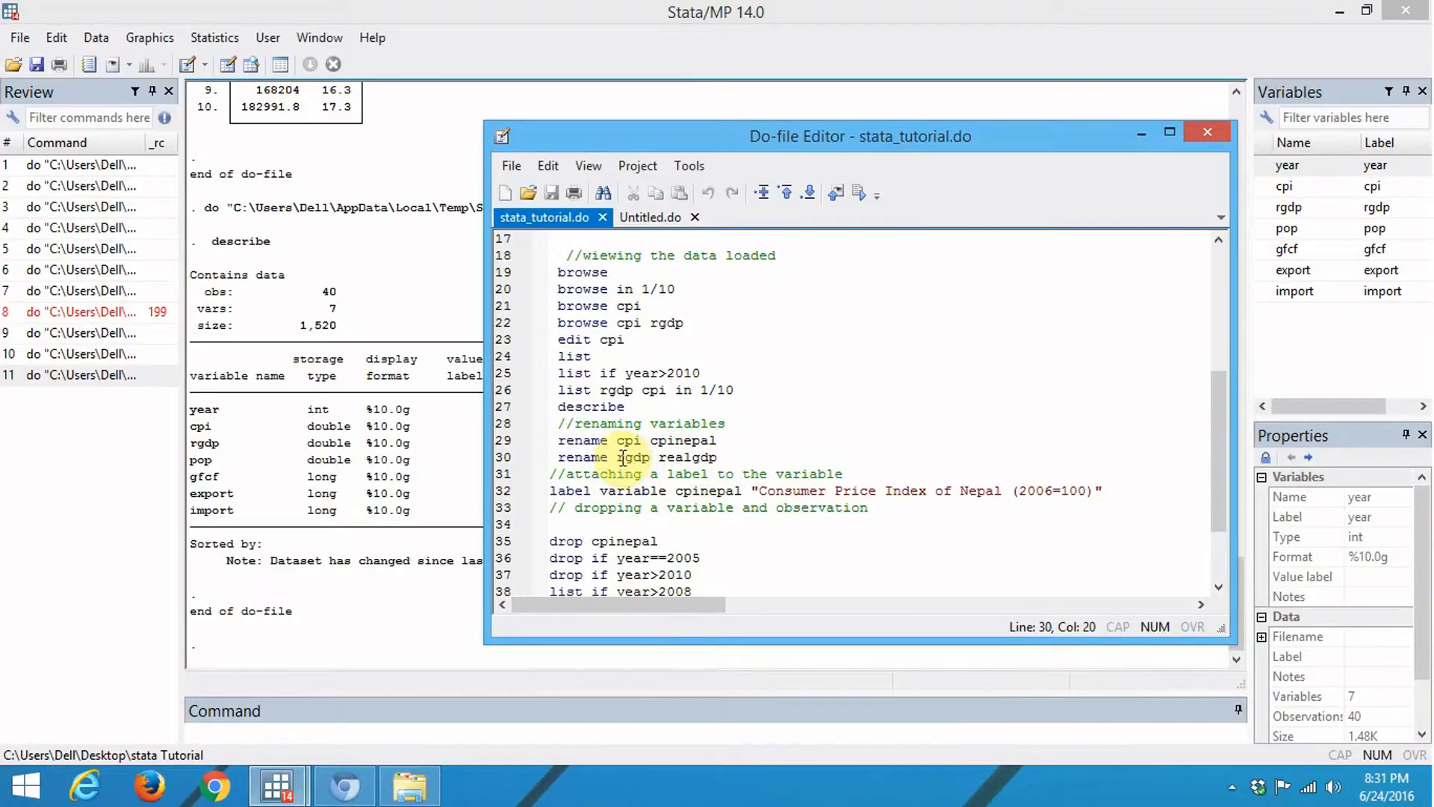
drag(660, 458, 726, 457)
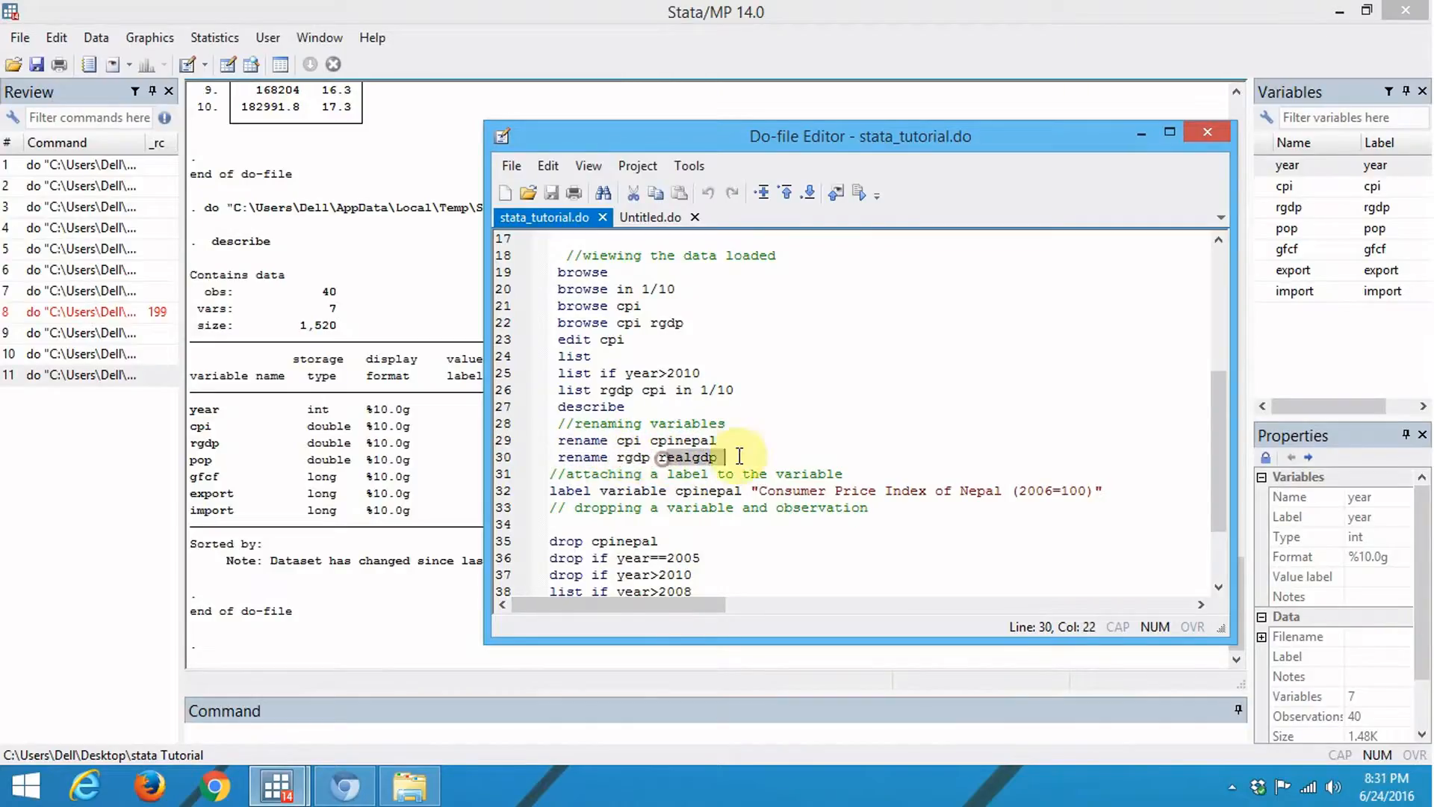
- Rename cpi to cpinepal and rgdp to realgdp by running the commands on lines 29 and 30 separately
click(499, 441)
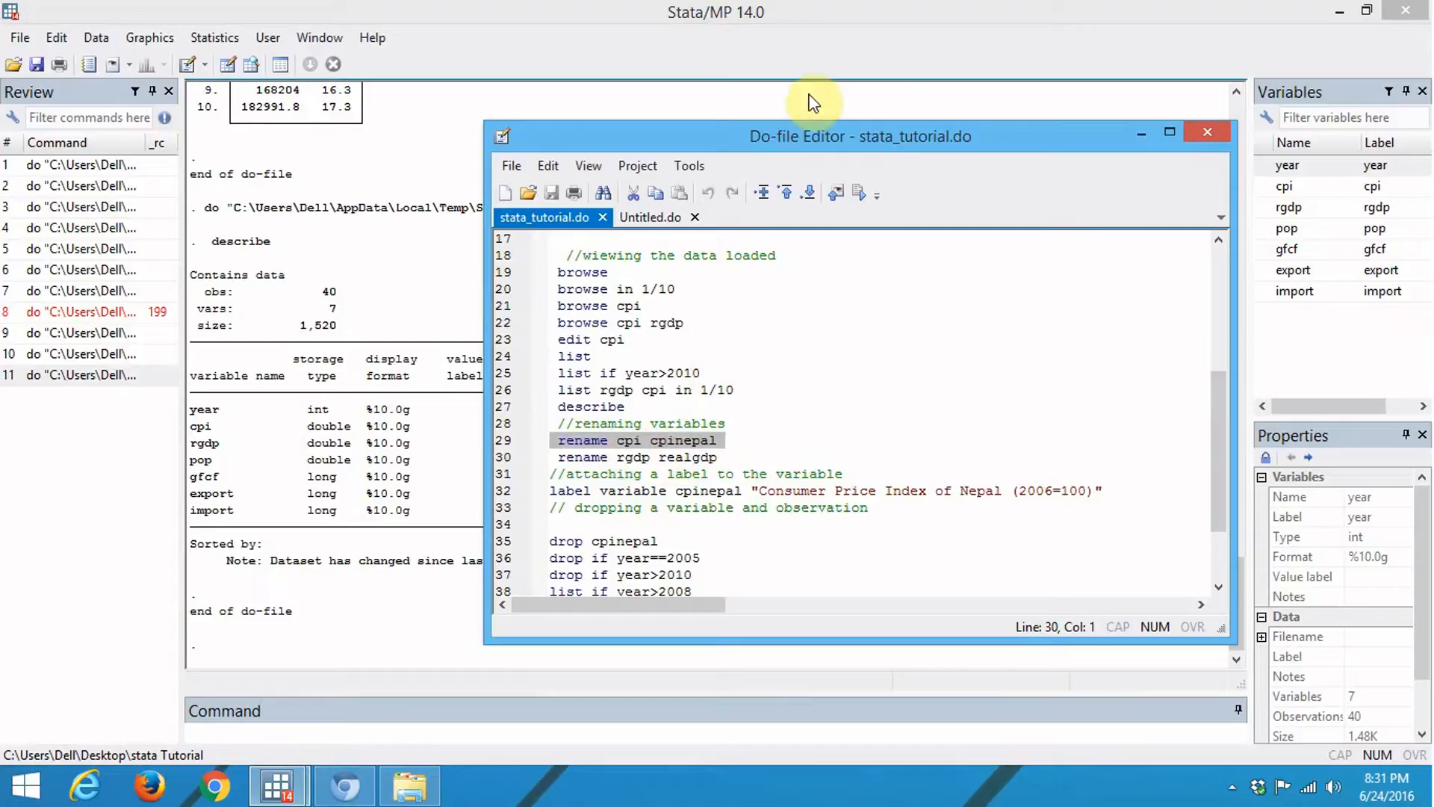
click(859, 196)
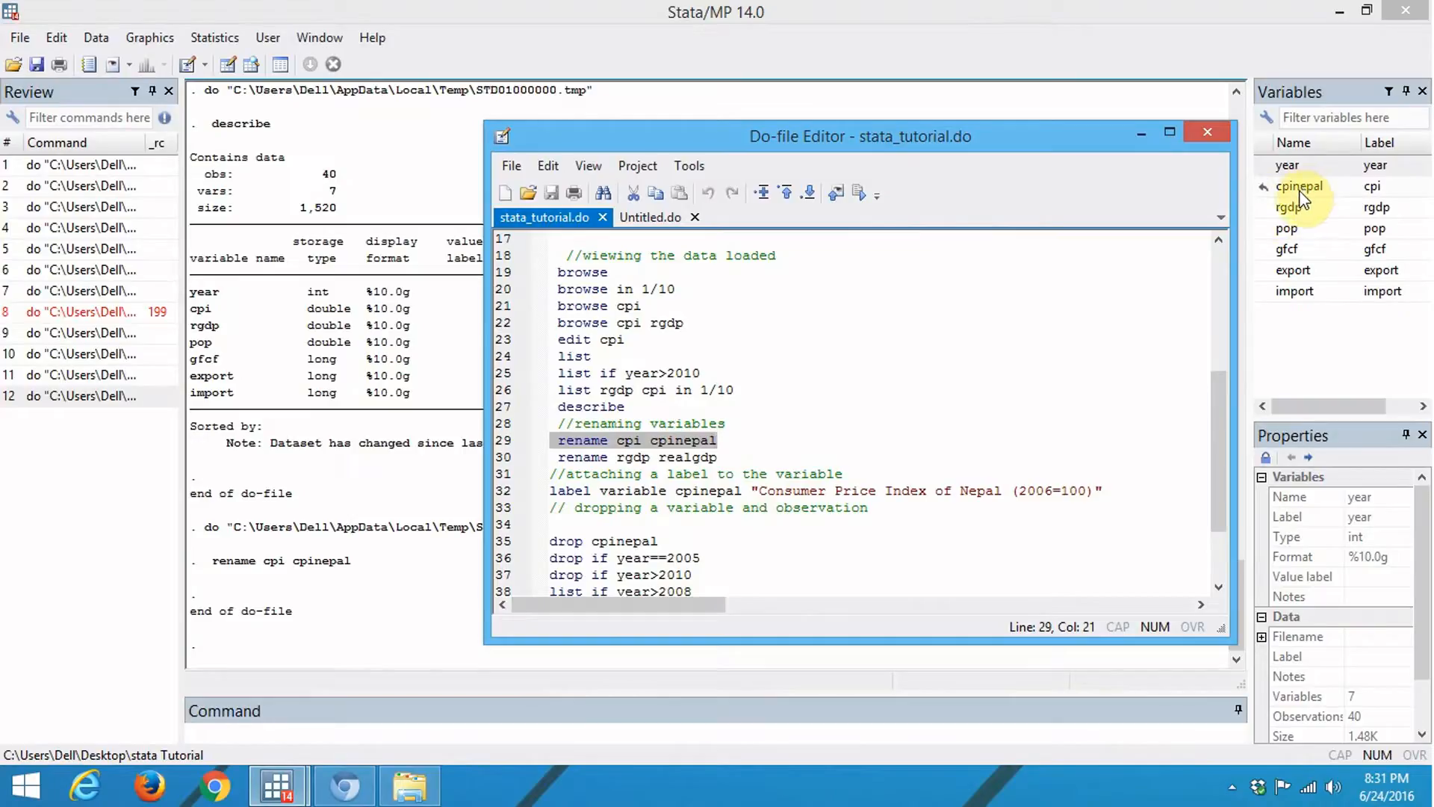
click(502, 457)
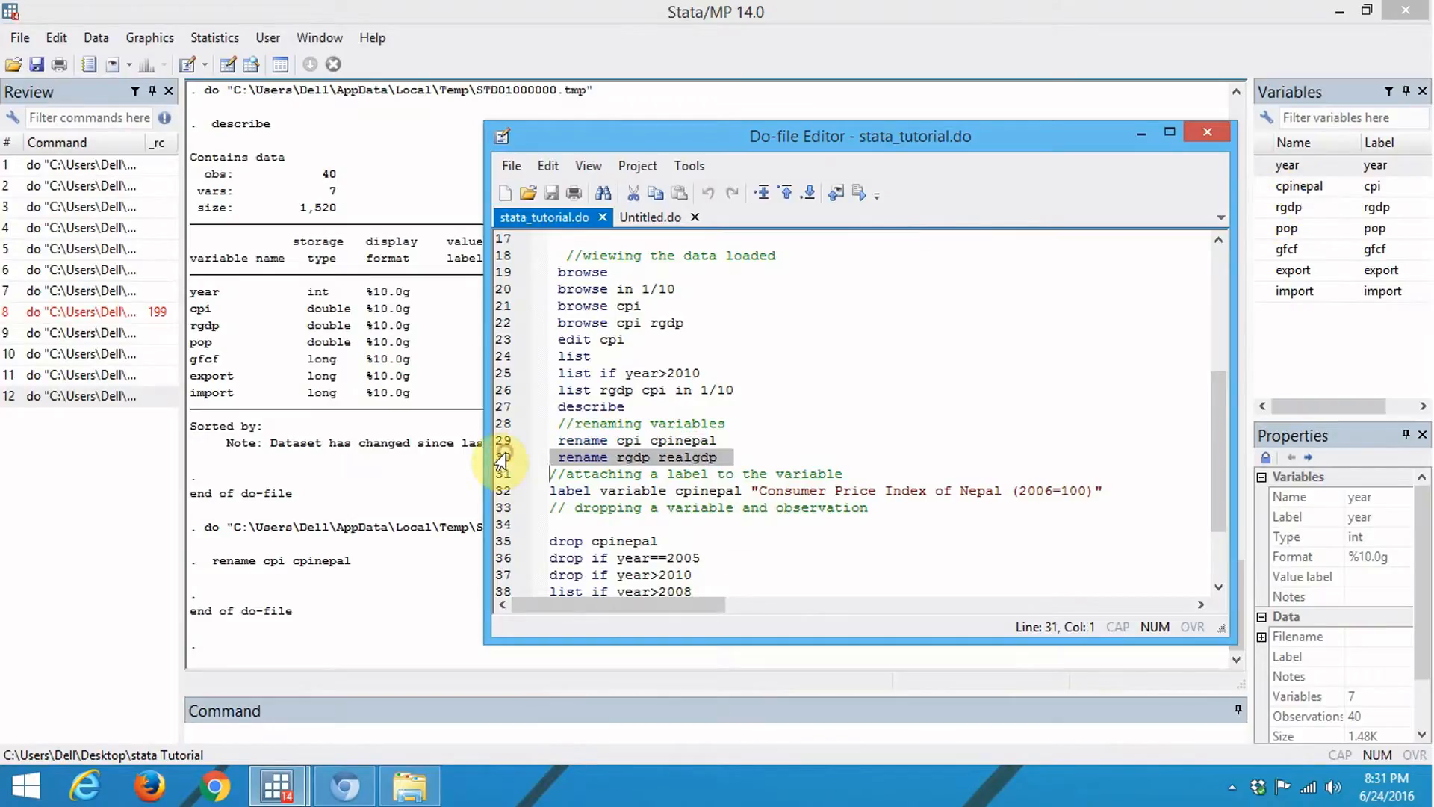
click(859, 193)
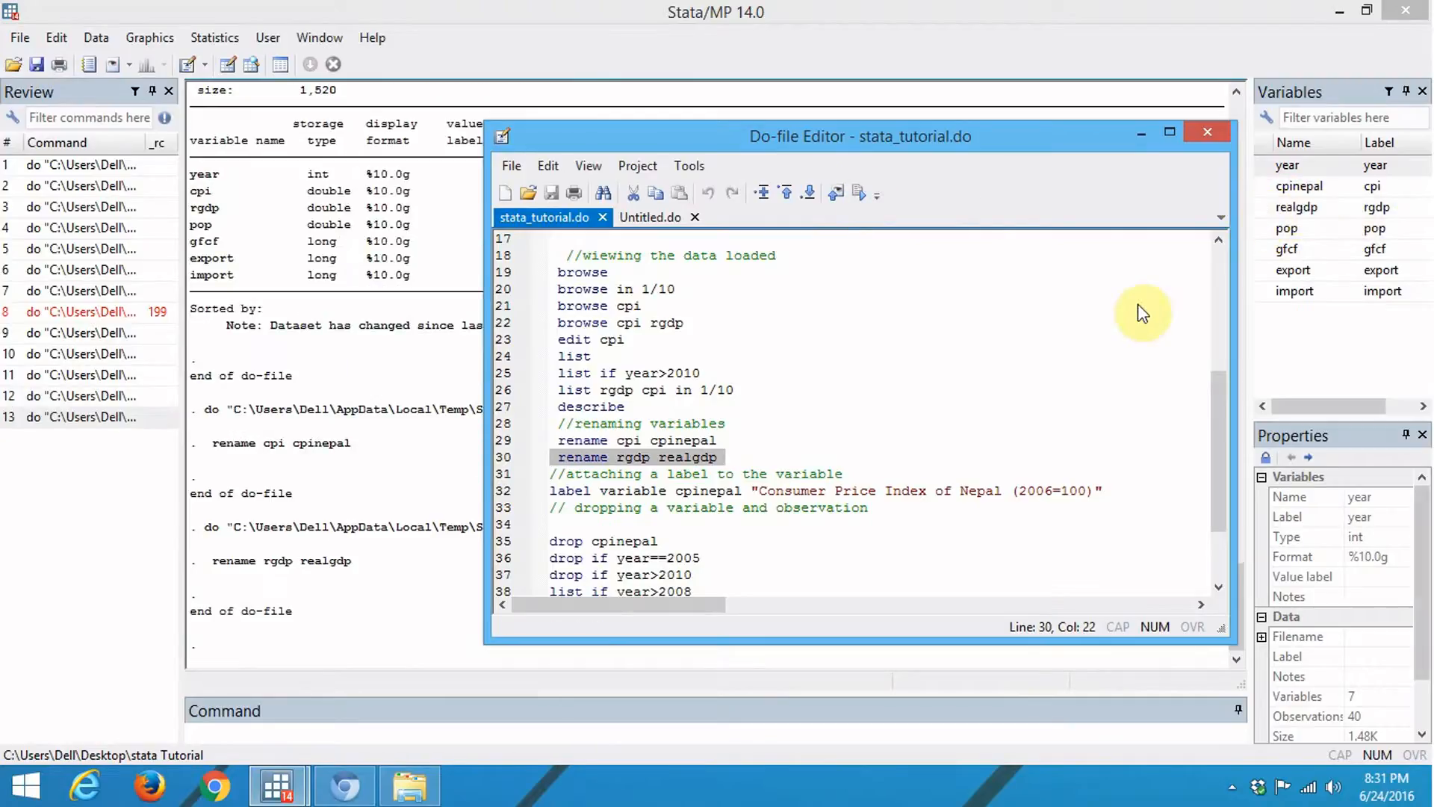
- Examine the label variable command on line 32, highlighting the variable name cpinepal and the quoted label text
scroll(657, 374, down, 2)
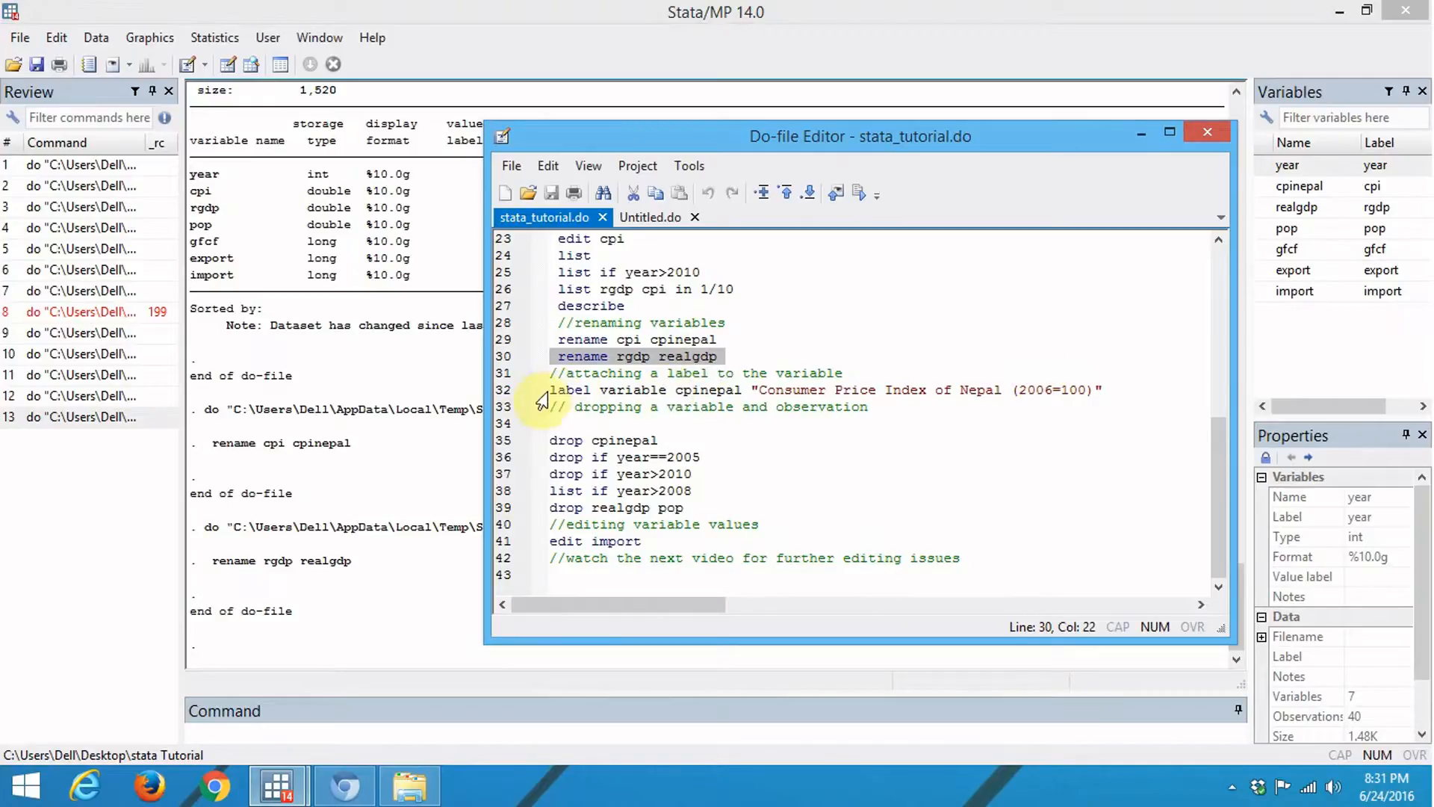
click(571, 390)
click(653, 390)
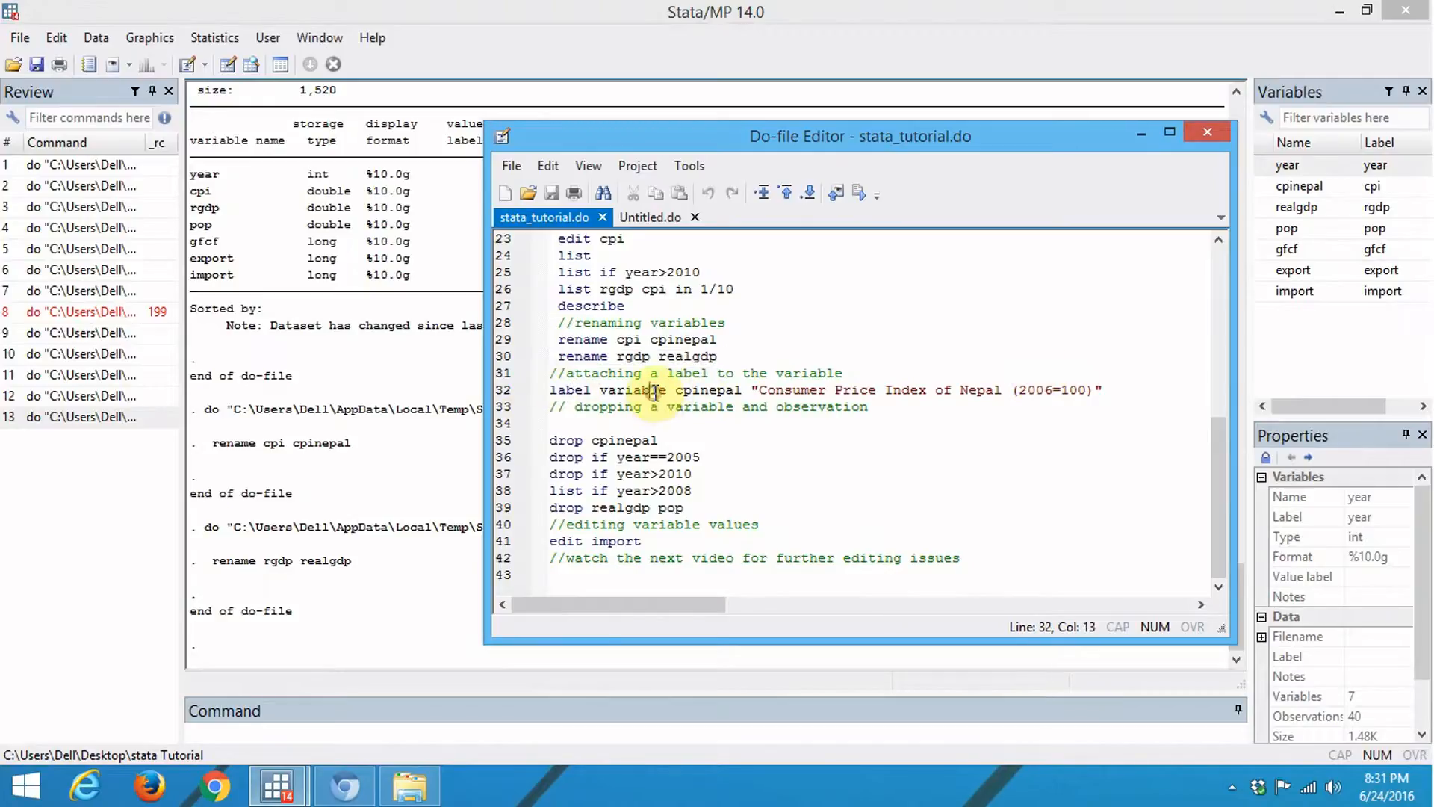
click(491, 396)
click(630, 392)
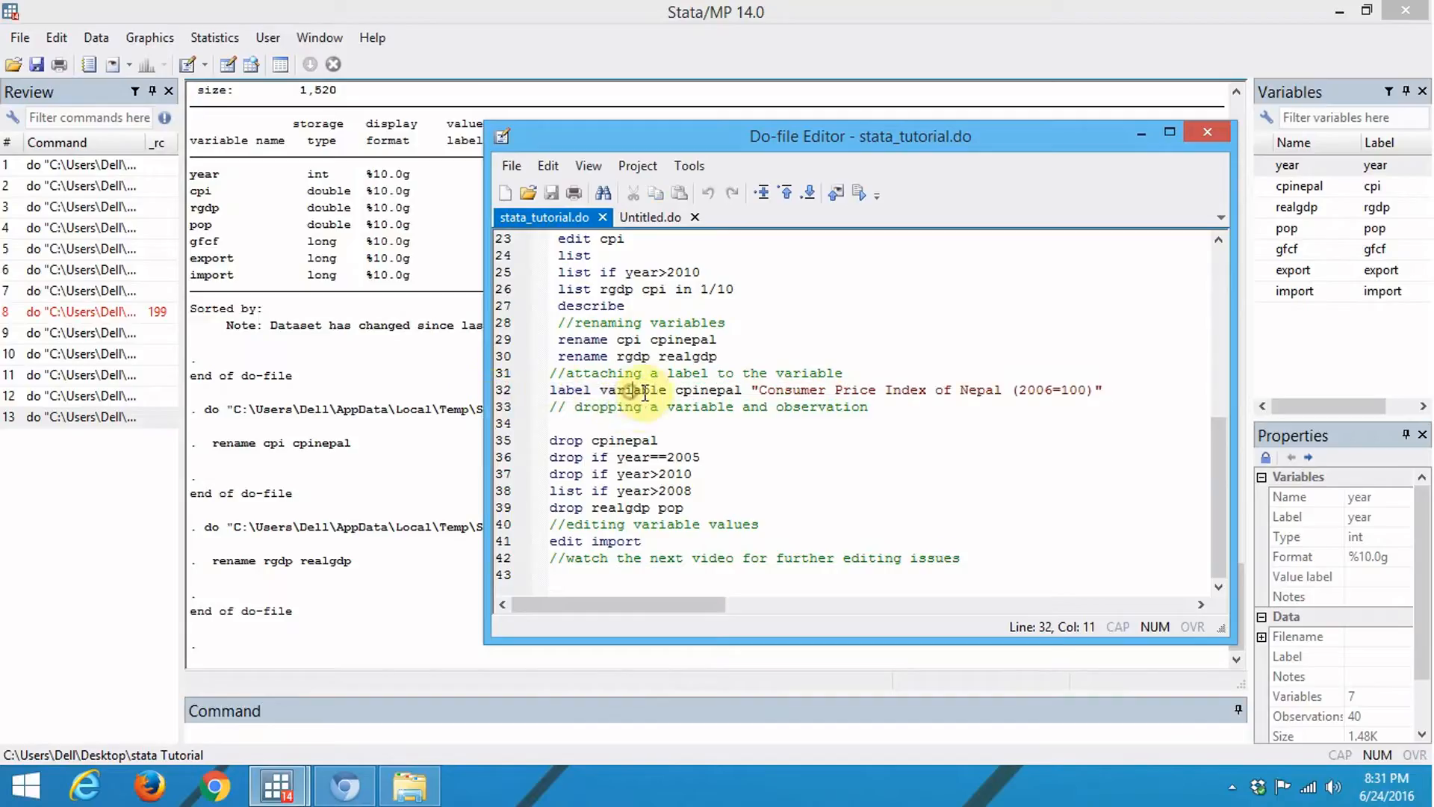
triple_click(552, 391)
click(721, 390)
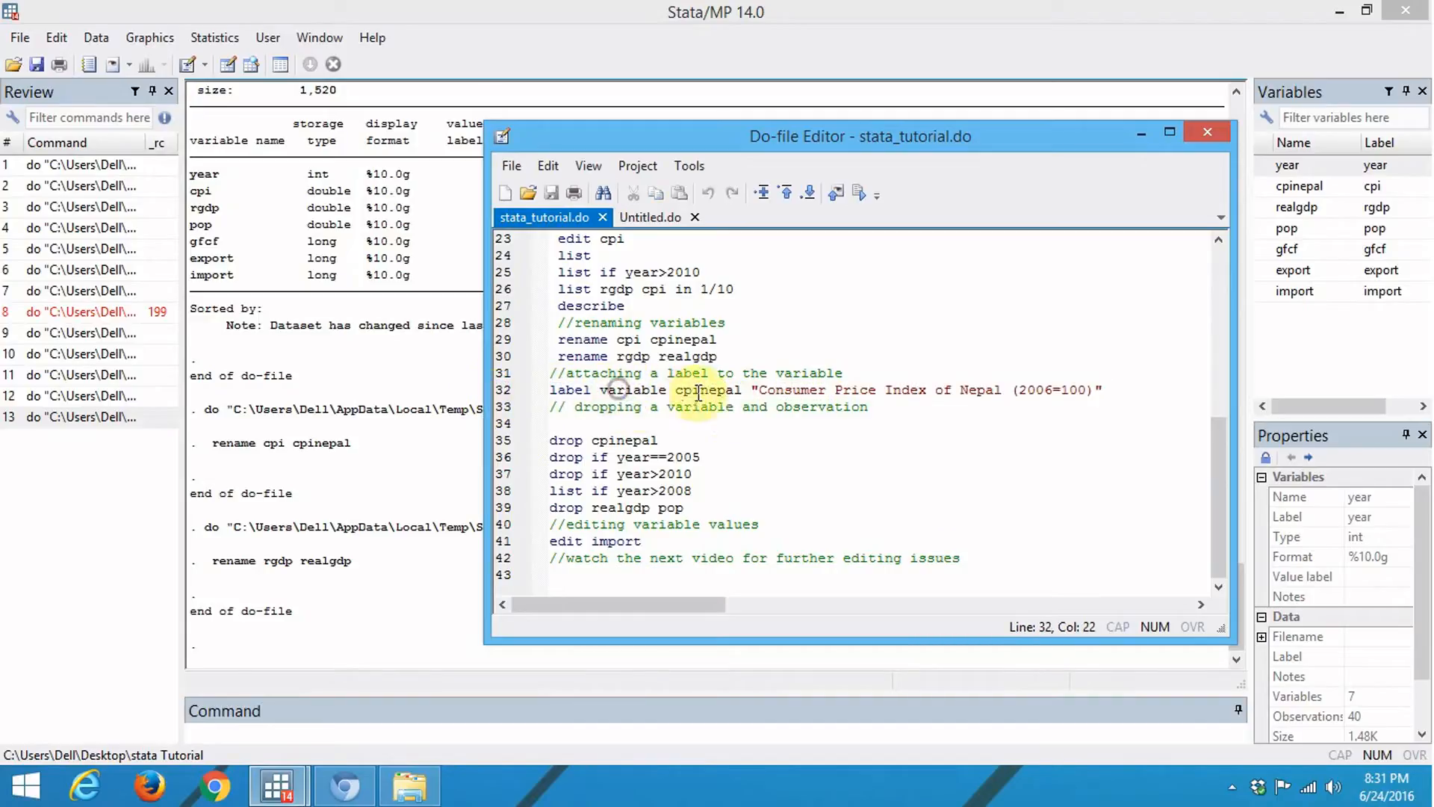
double_click(677, 392)
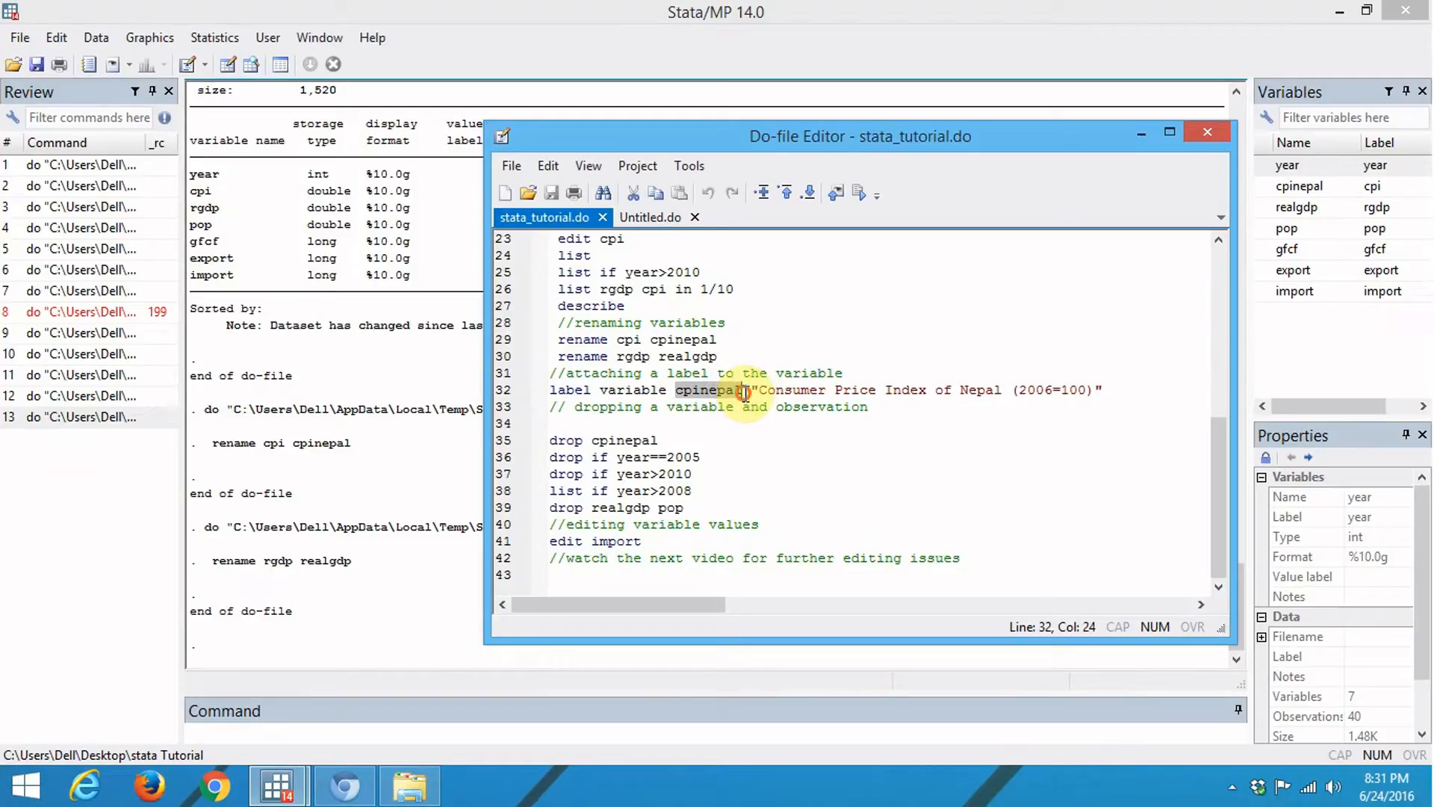
drag(758, 392, 1089, 392)
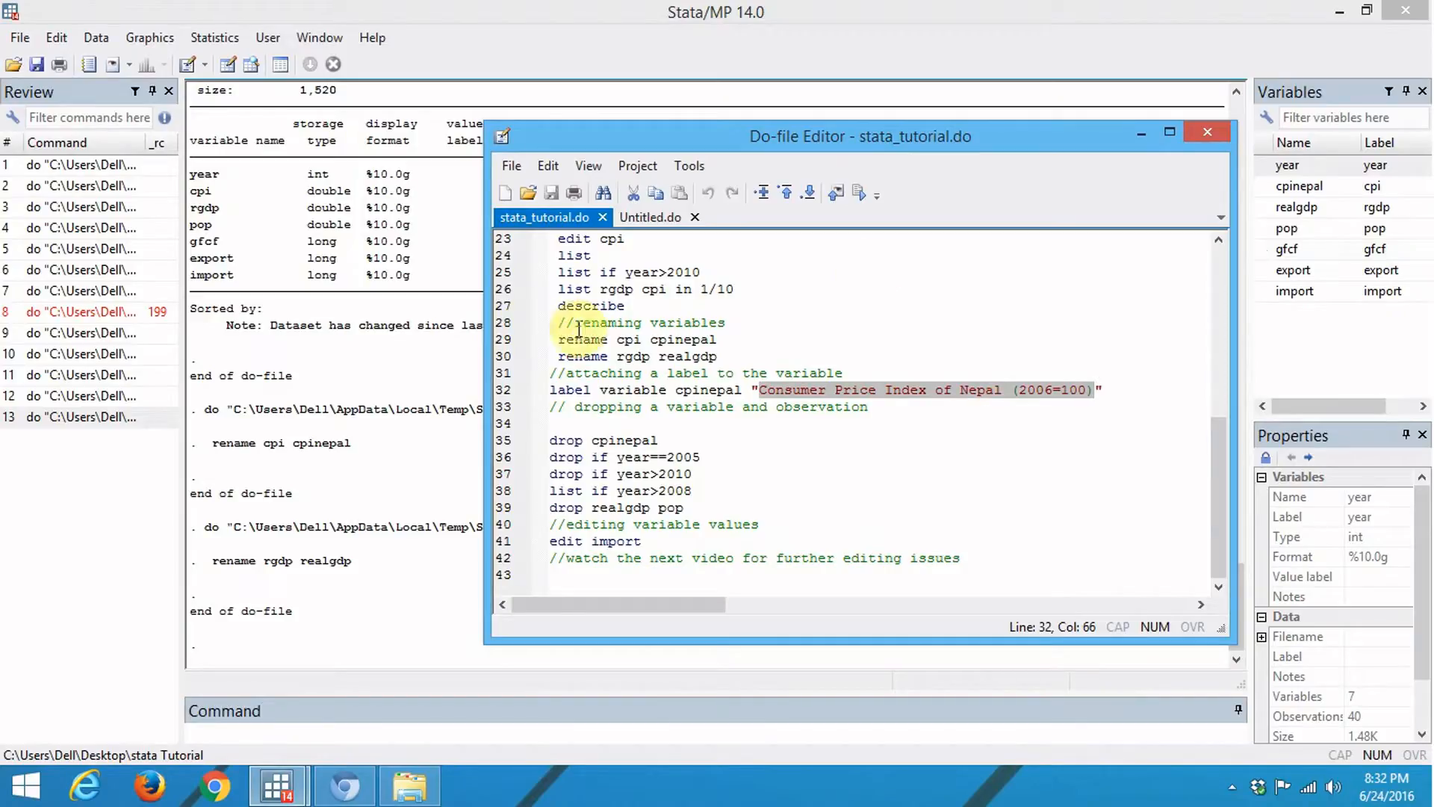
- Run line 32 to label cpinepal "Consumer Price Index of Nepal (2006=100)" and temporarily widen the variable list to view the full label
click(501, 394)
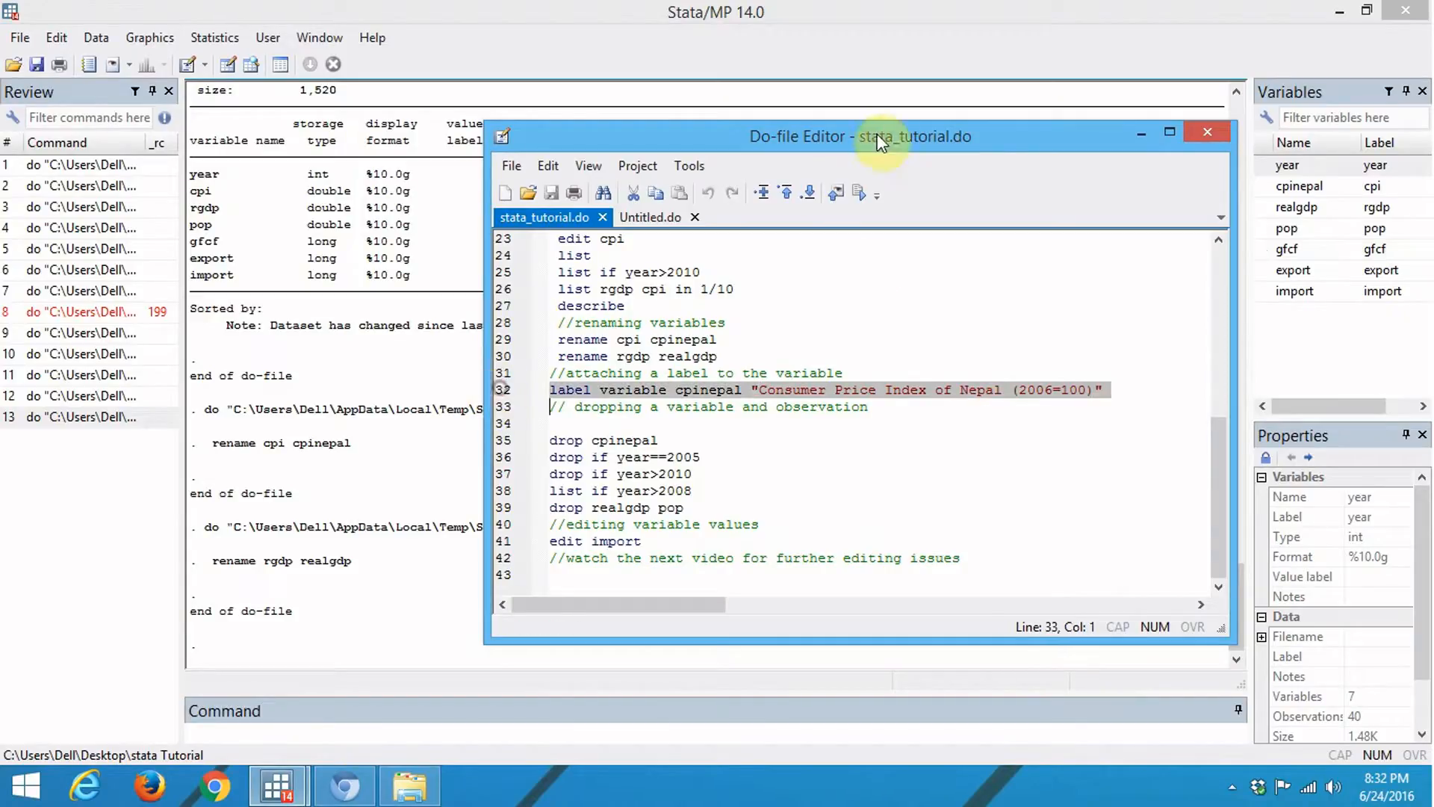
click(861, 193)
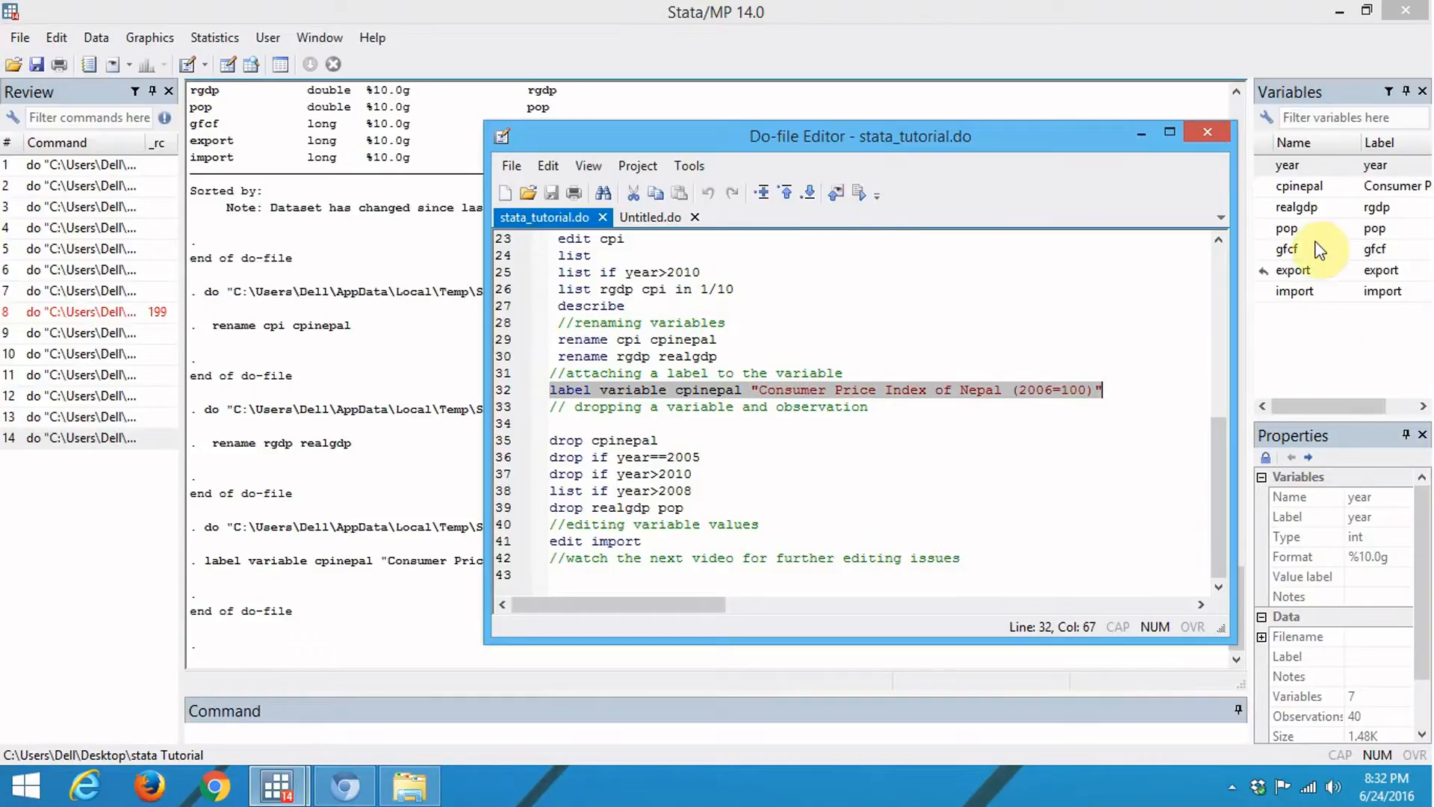
drag(1246, 135, 998, 159)
drag(1225, 147, 1425, 149)
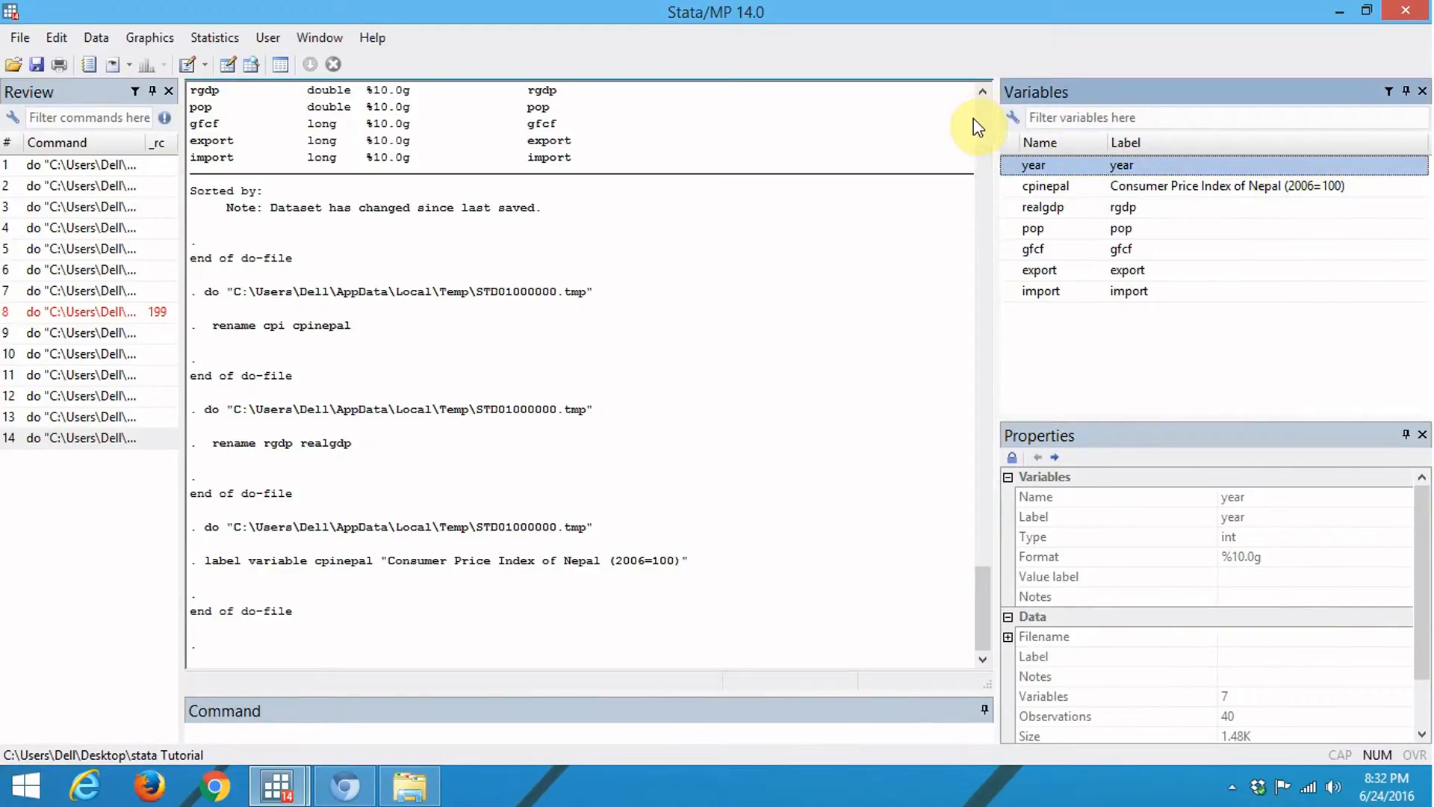
drag(997, 121, 1229, 129)
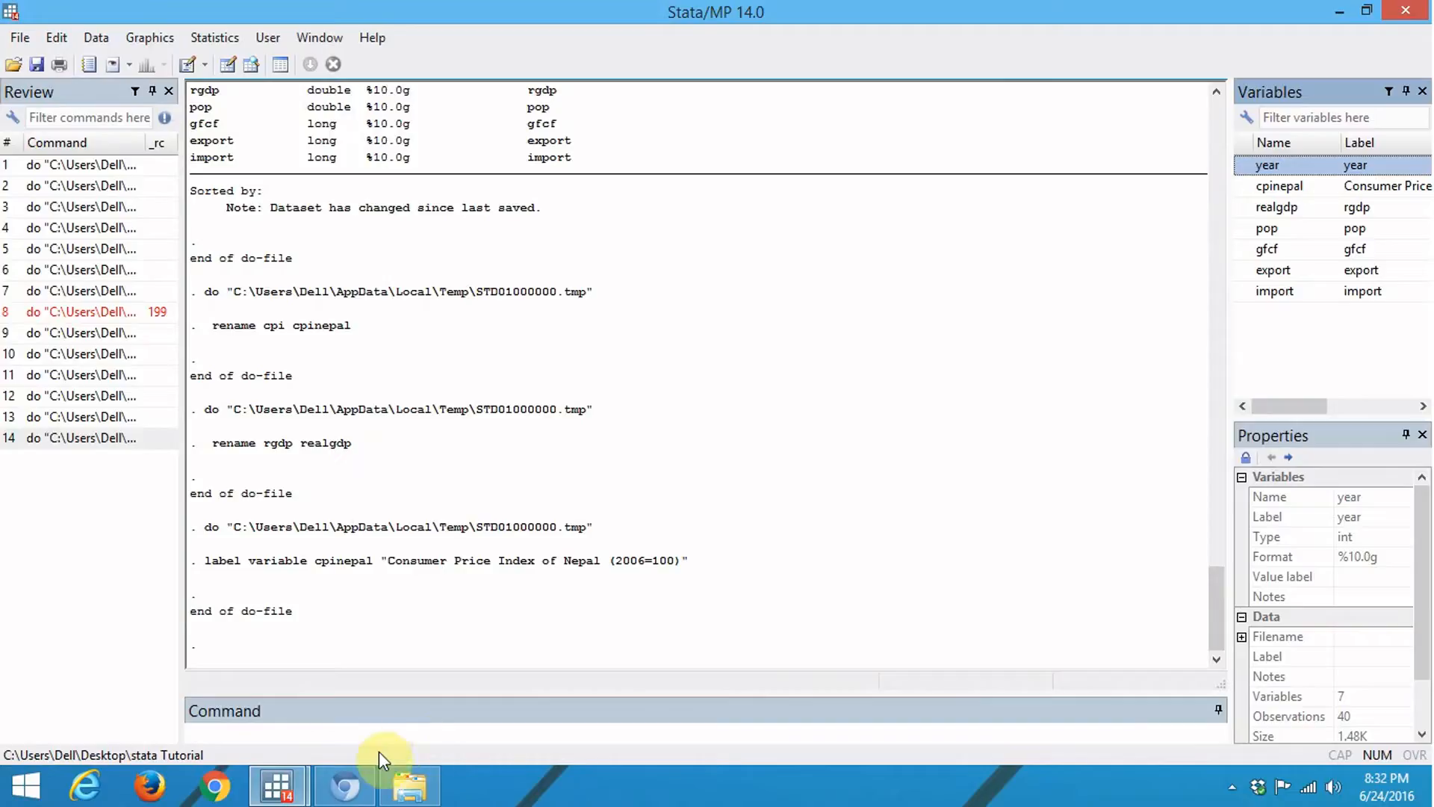
- Return to the do-file, shift its window clear of the variable list and run drop cpinepal on line 35
click(276, 784)
click(396, 719)
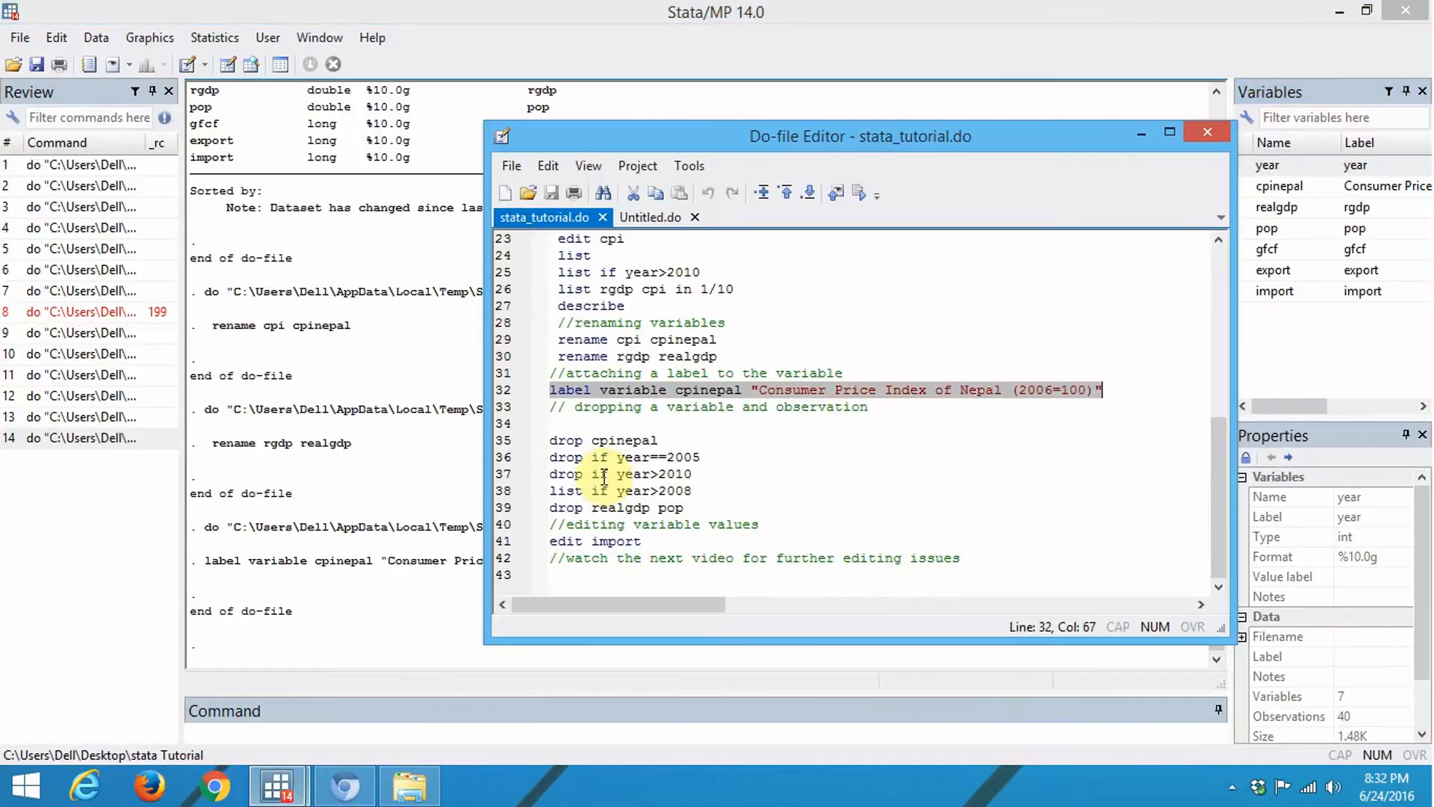
click(499, 441)
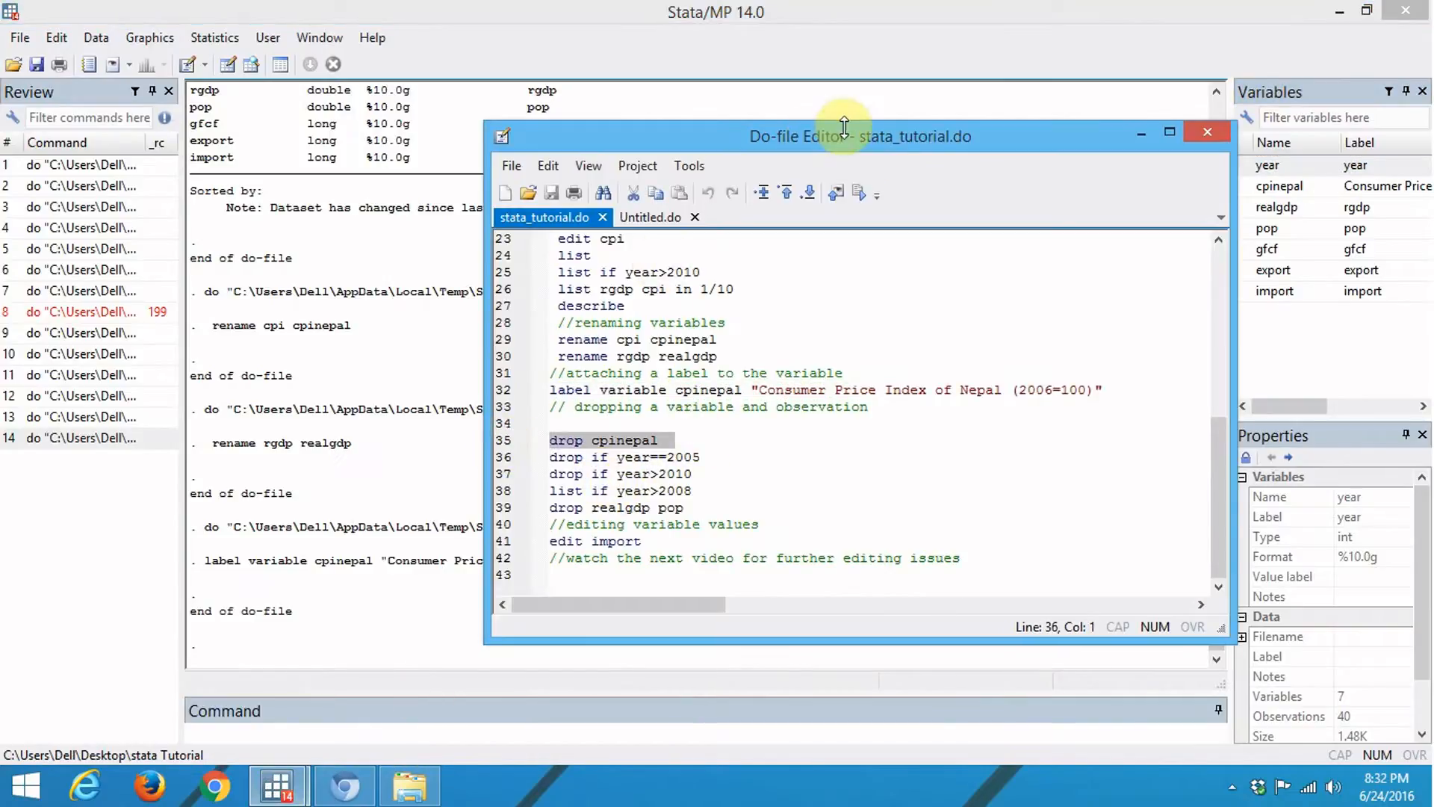
drag(861, 147, 780, 126)
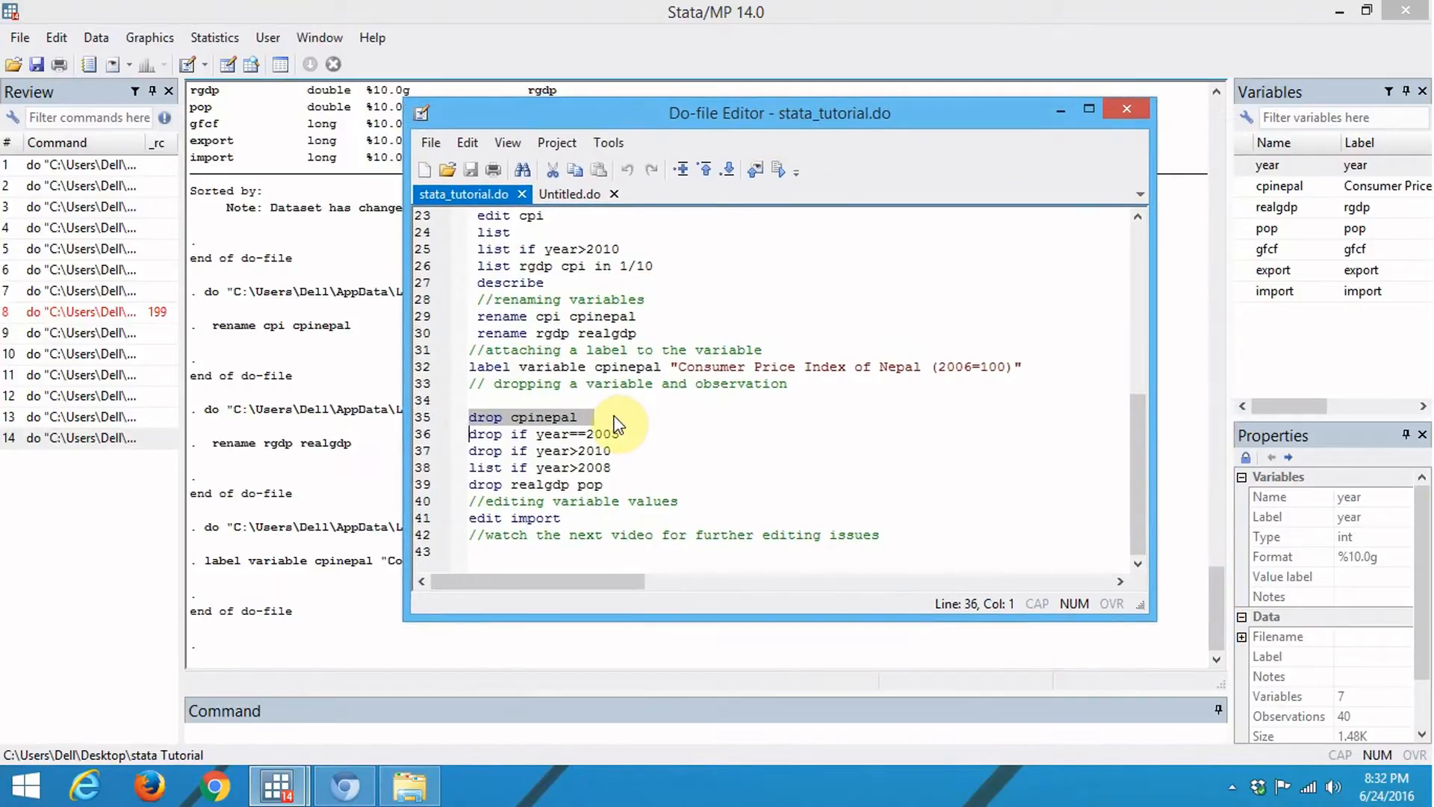
click(736, 416)
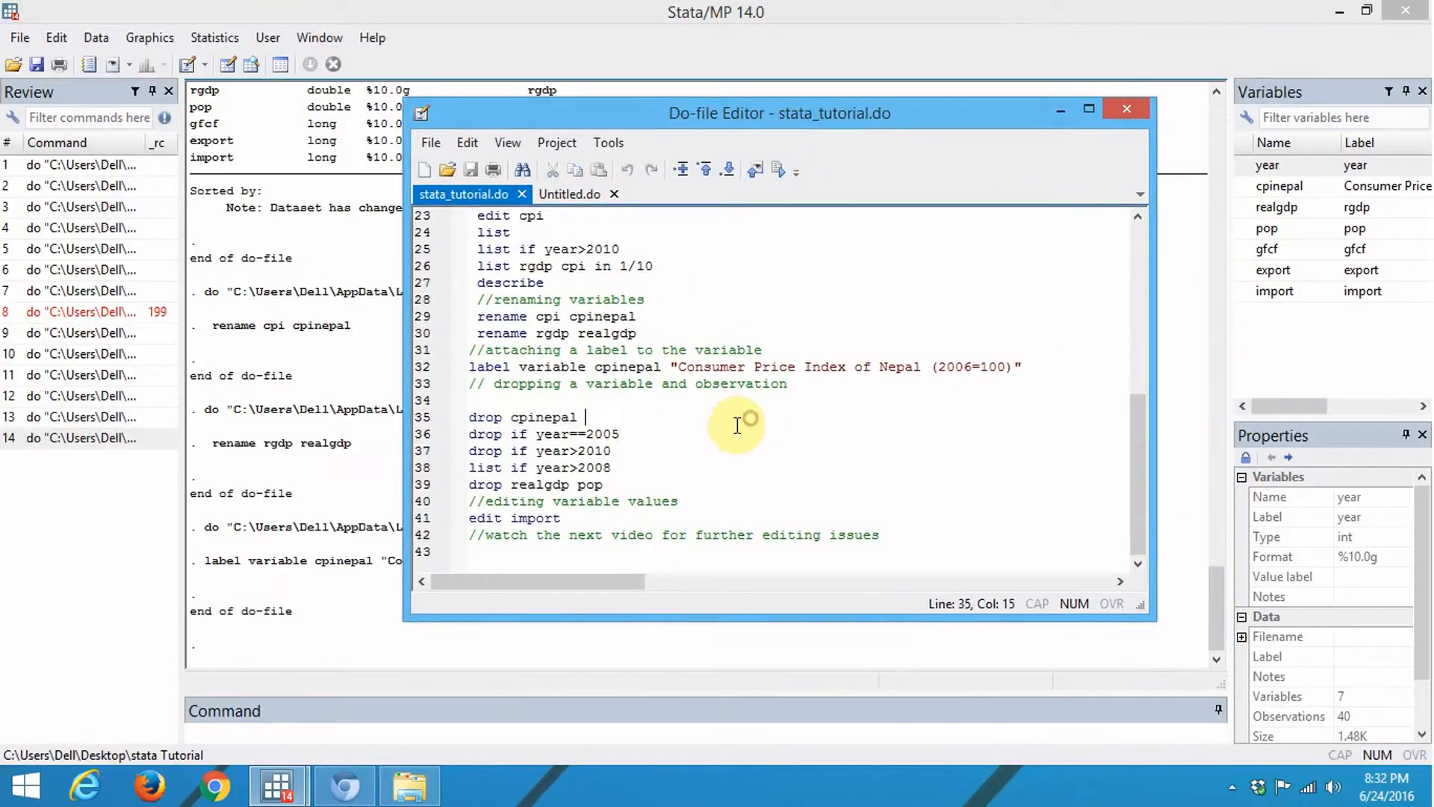
click(413, 418)
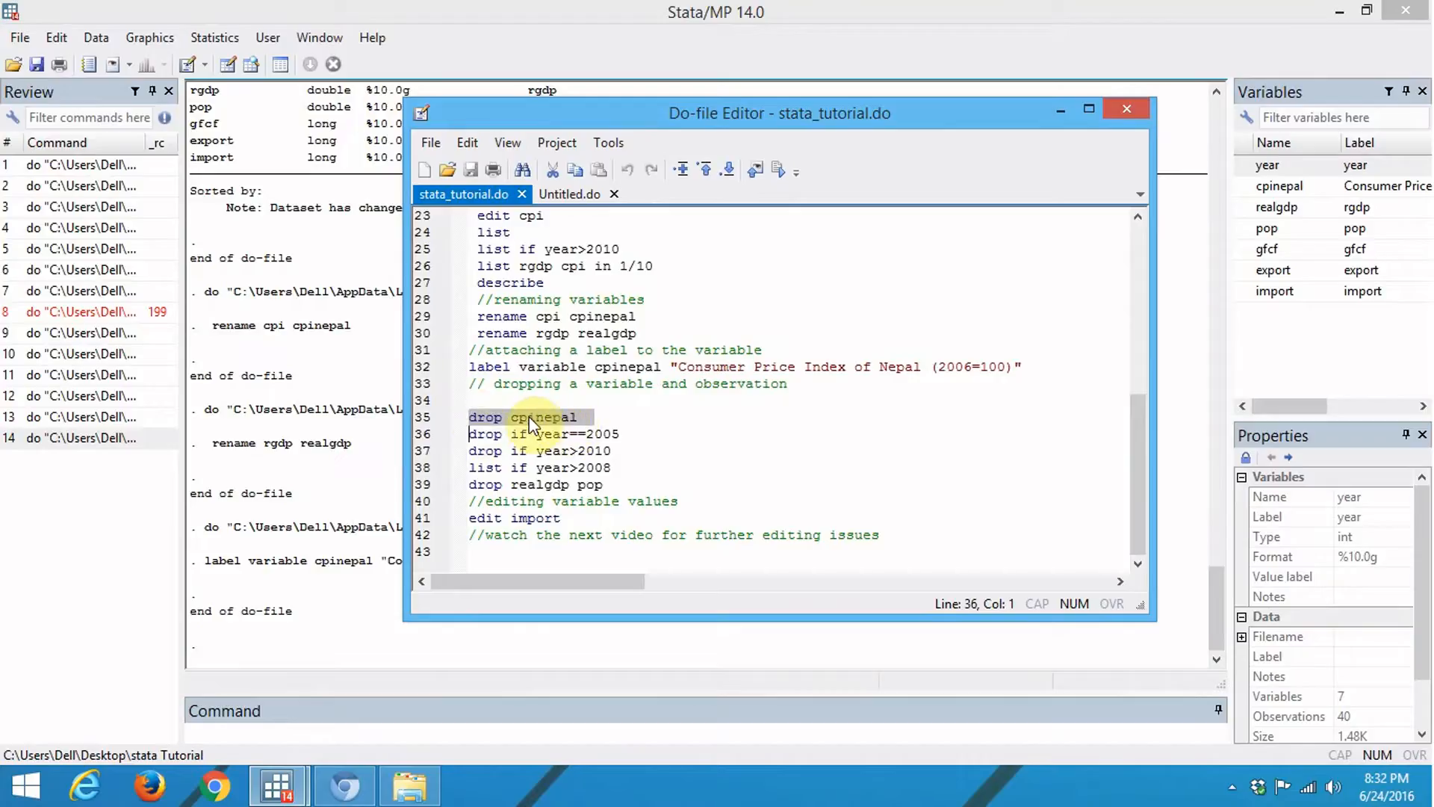
click(778, 172)
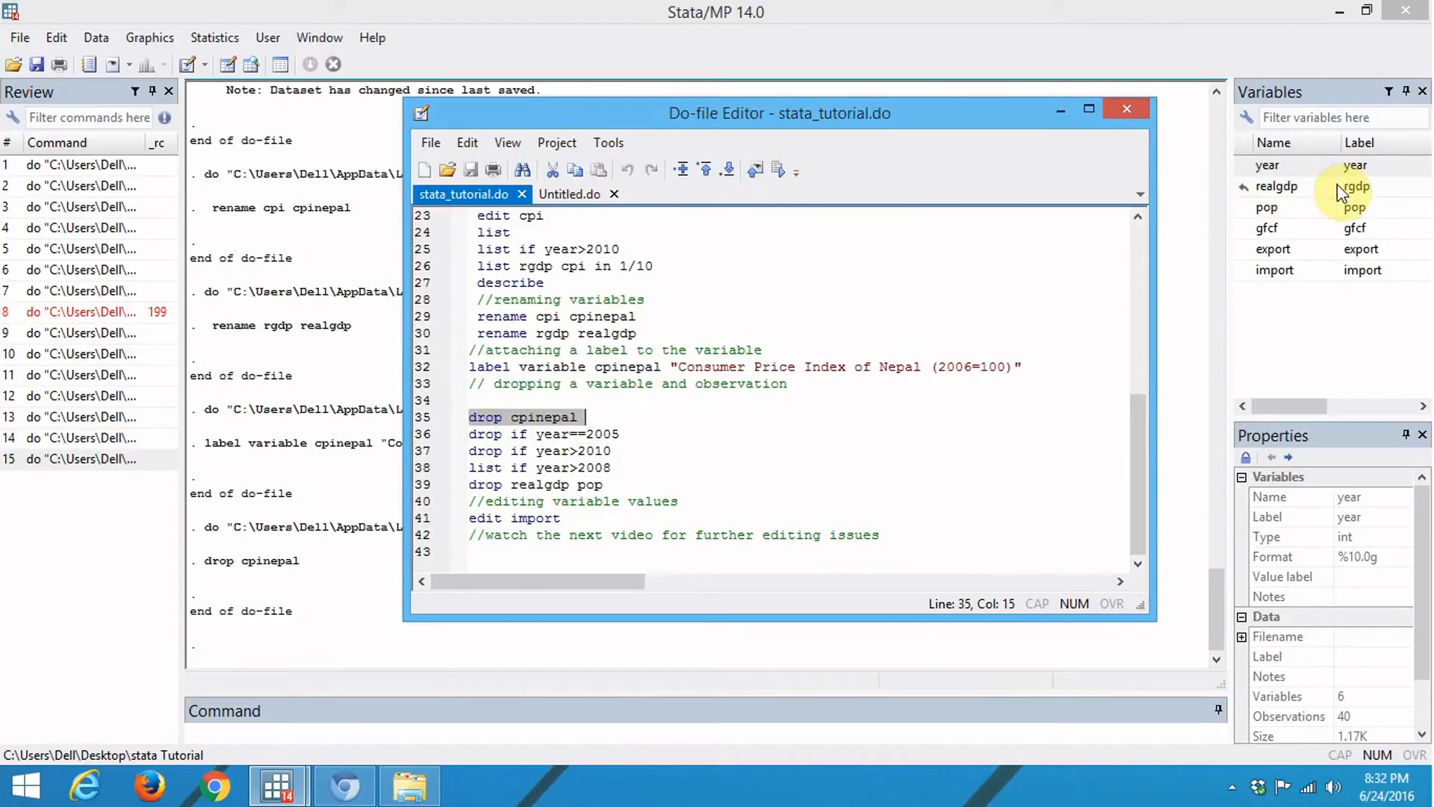
- Run drop if year==2005 on line 36, check the rows for 2004 and 2006 in the data browser and close it
click(418, 434)
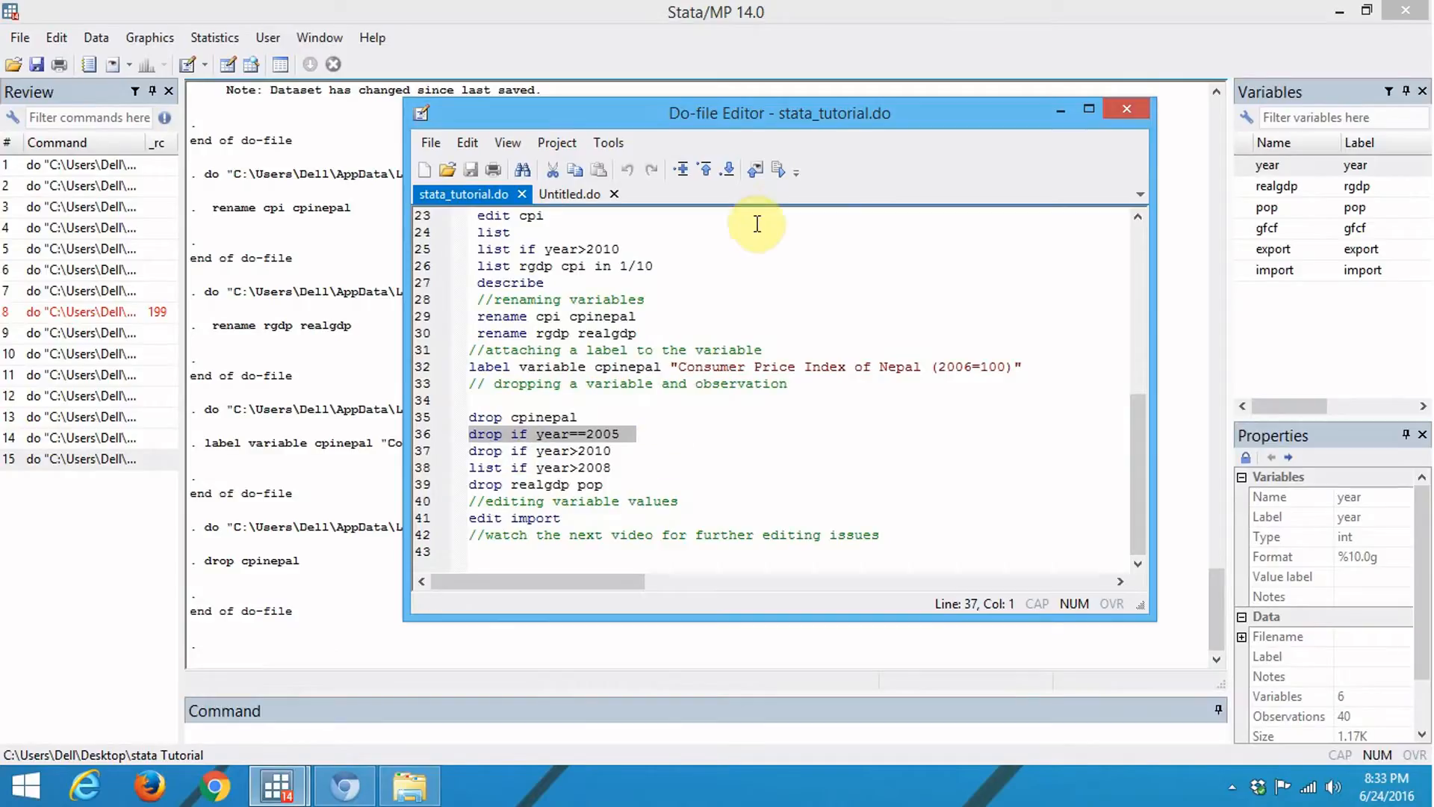
click(779, 170)
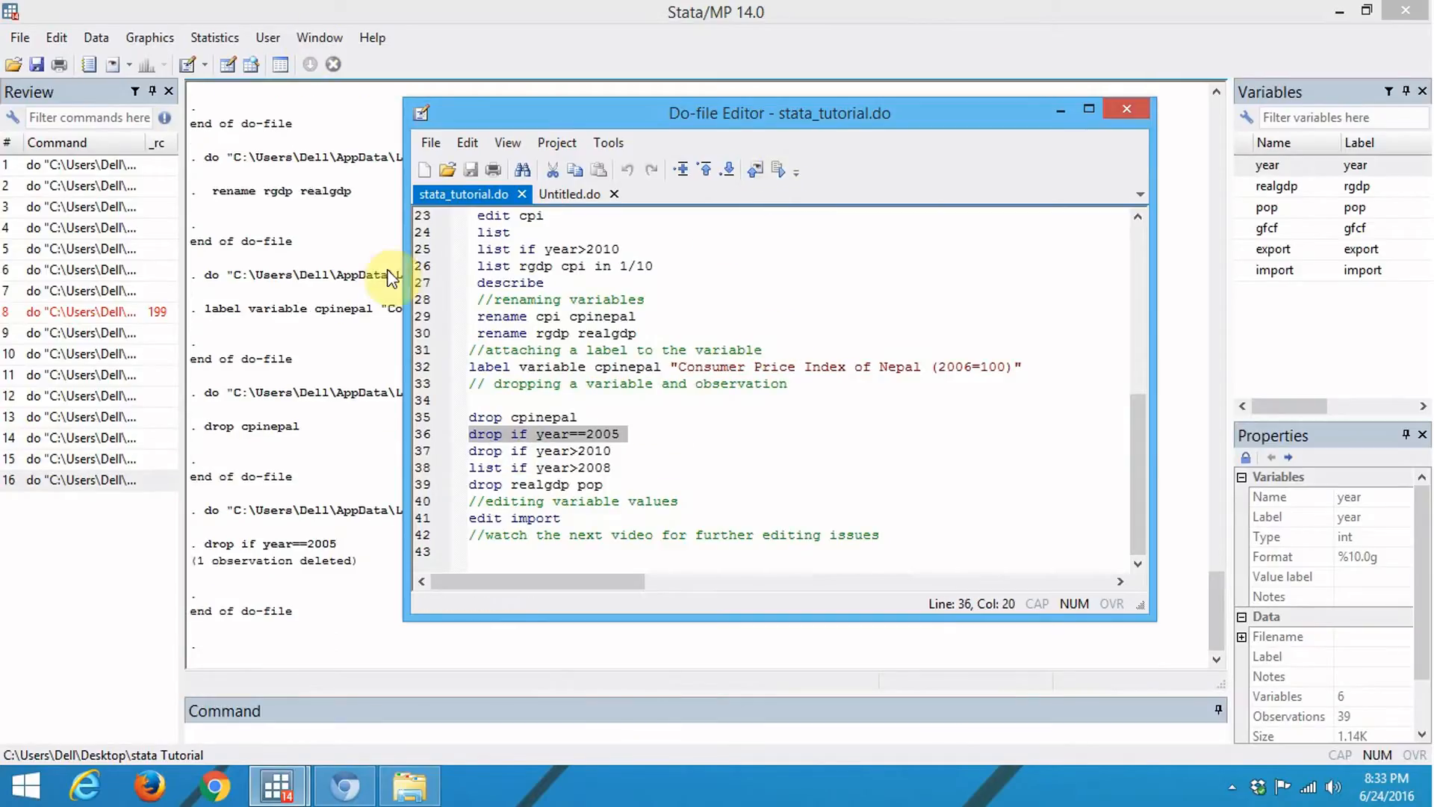
click(252, 67)
click(251, 67)
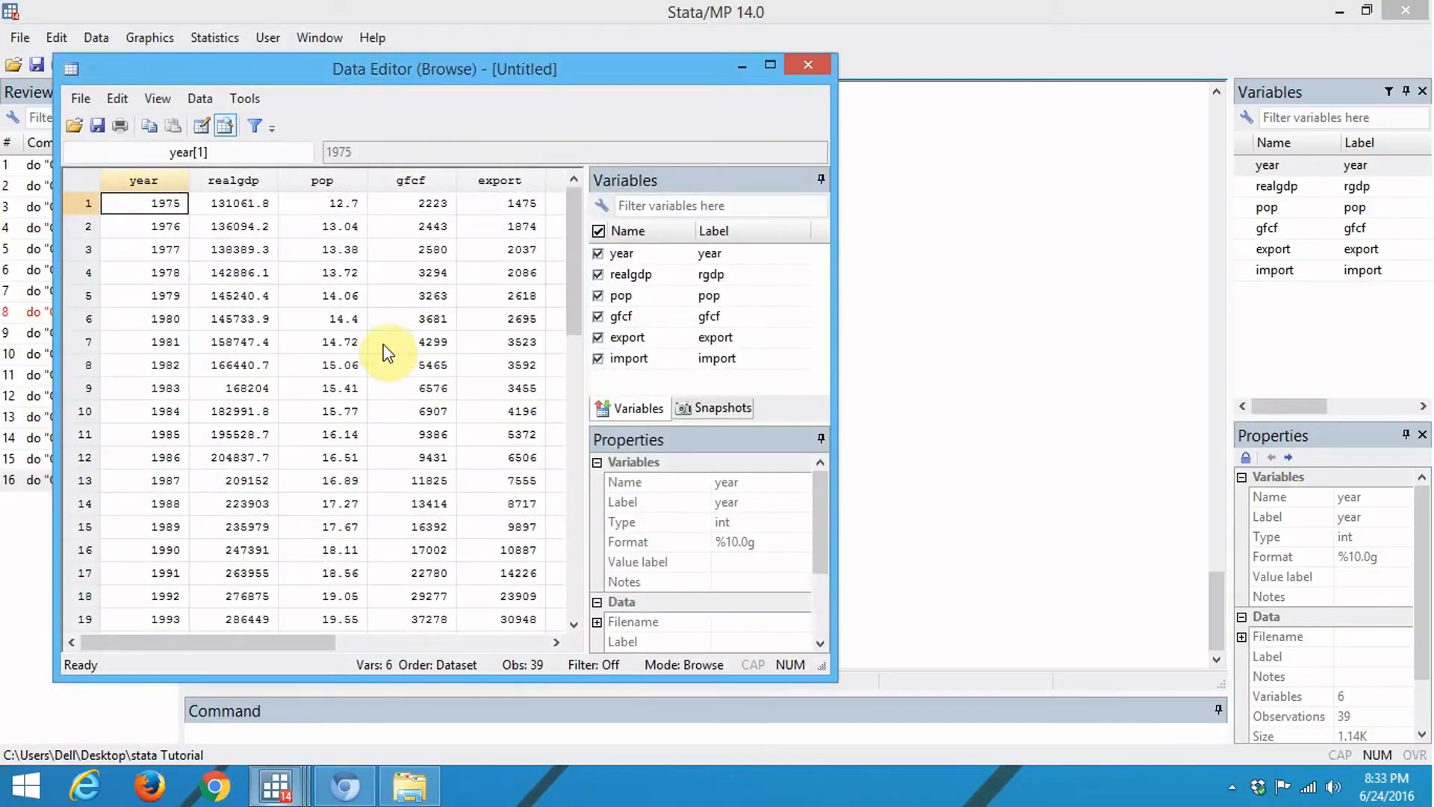
scroll(384, 359, down, 5)
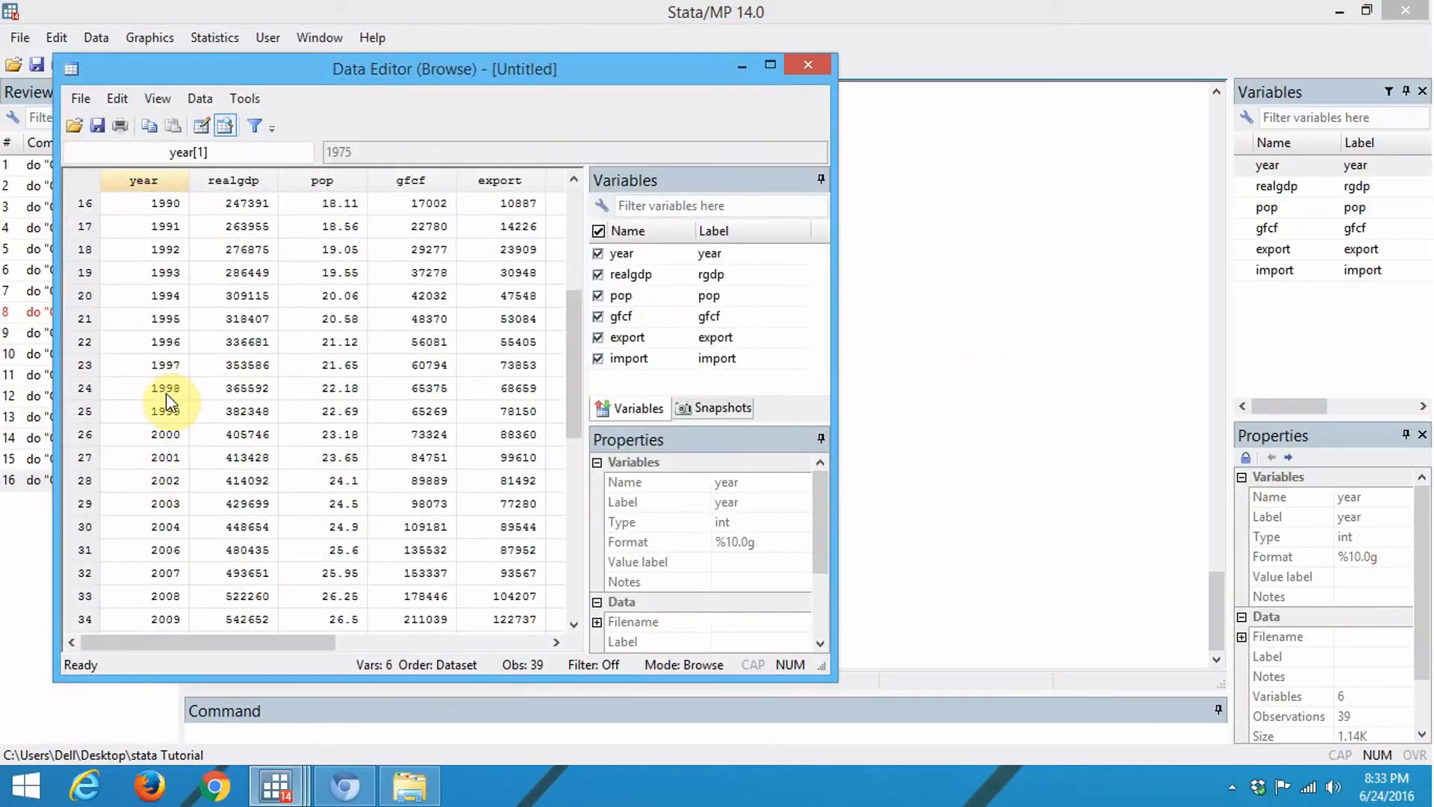
scroll(166, 403, up, 2)
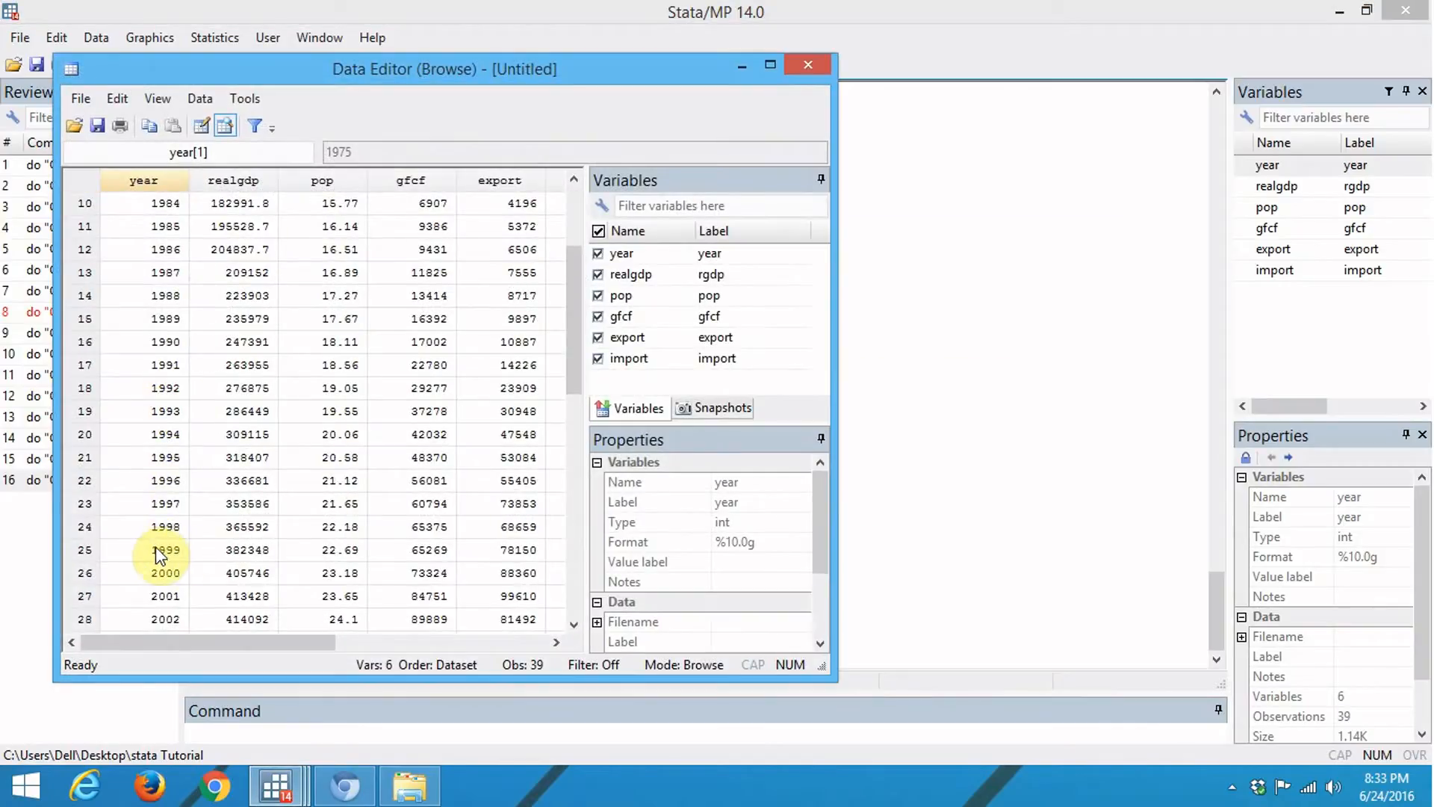
scroll(156, 549, down, 2)
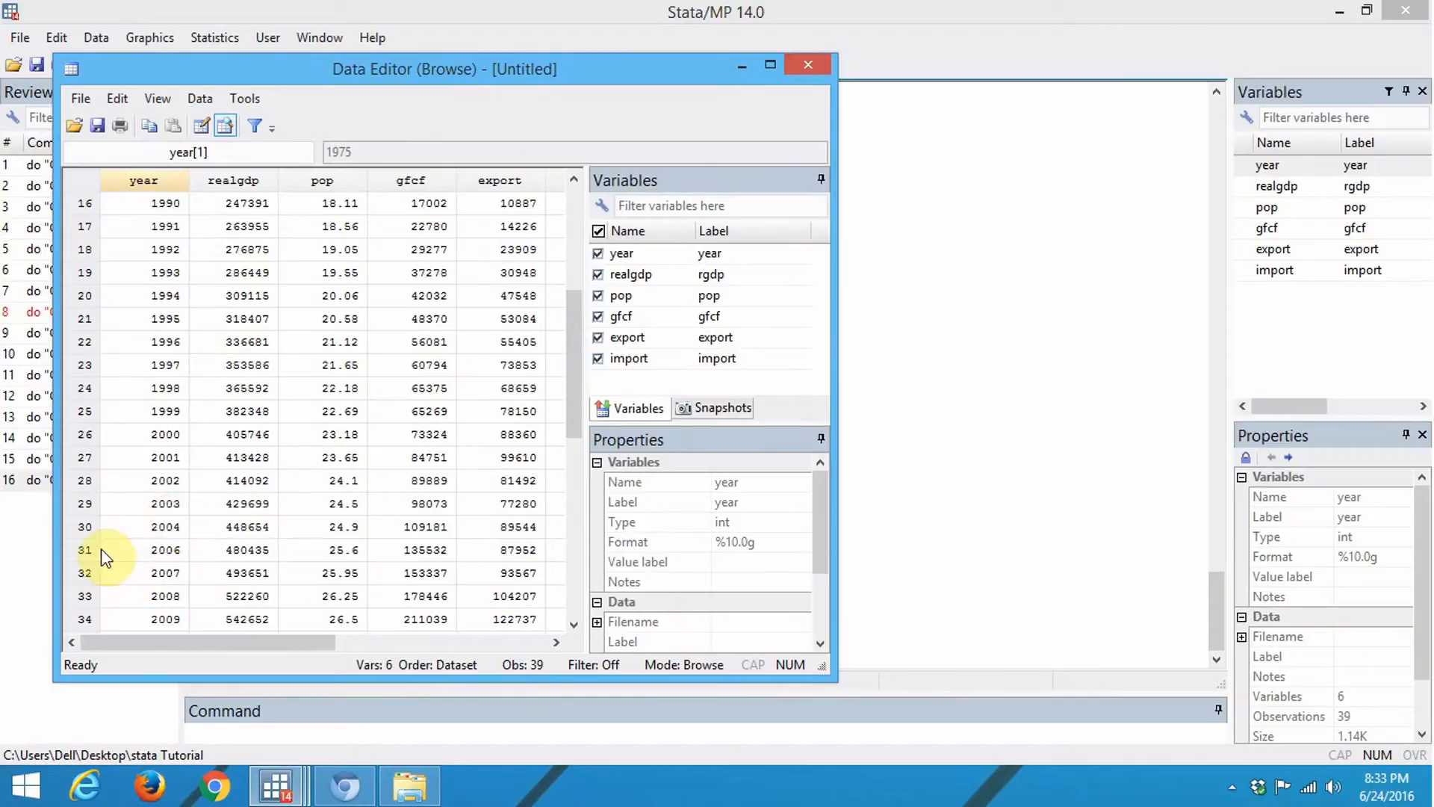
drag(83, 528, 82, 550)
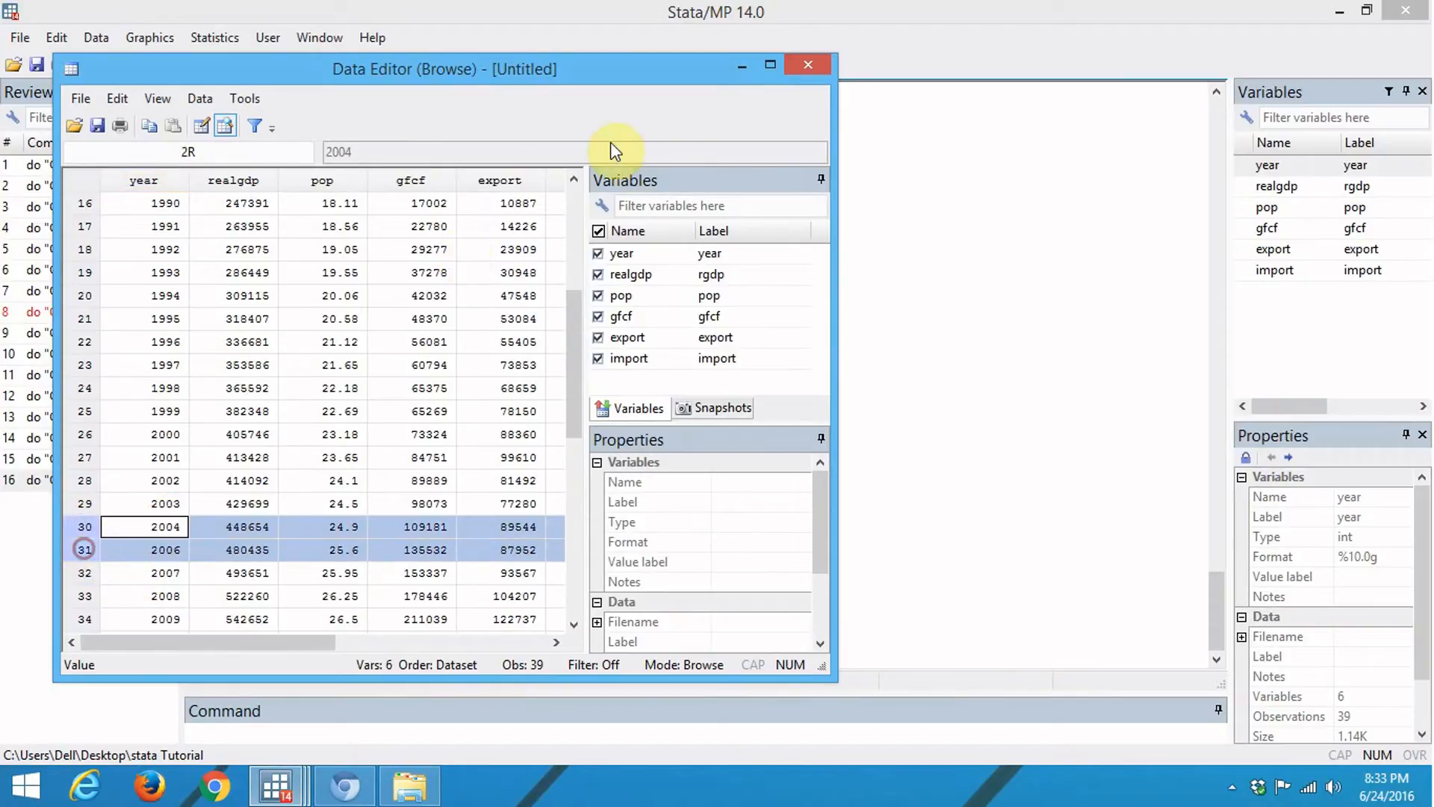
click(810, 56)
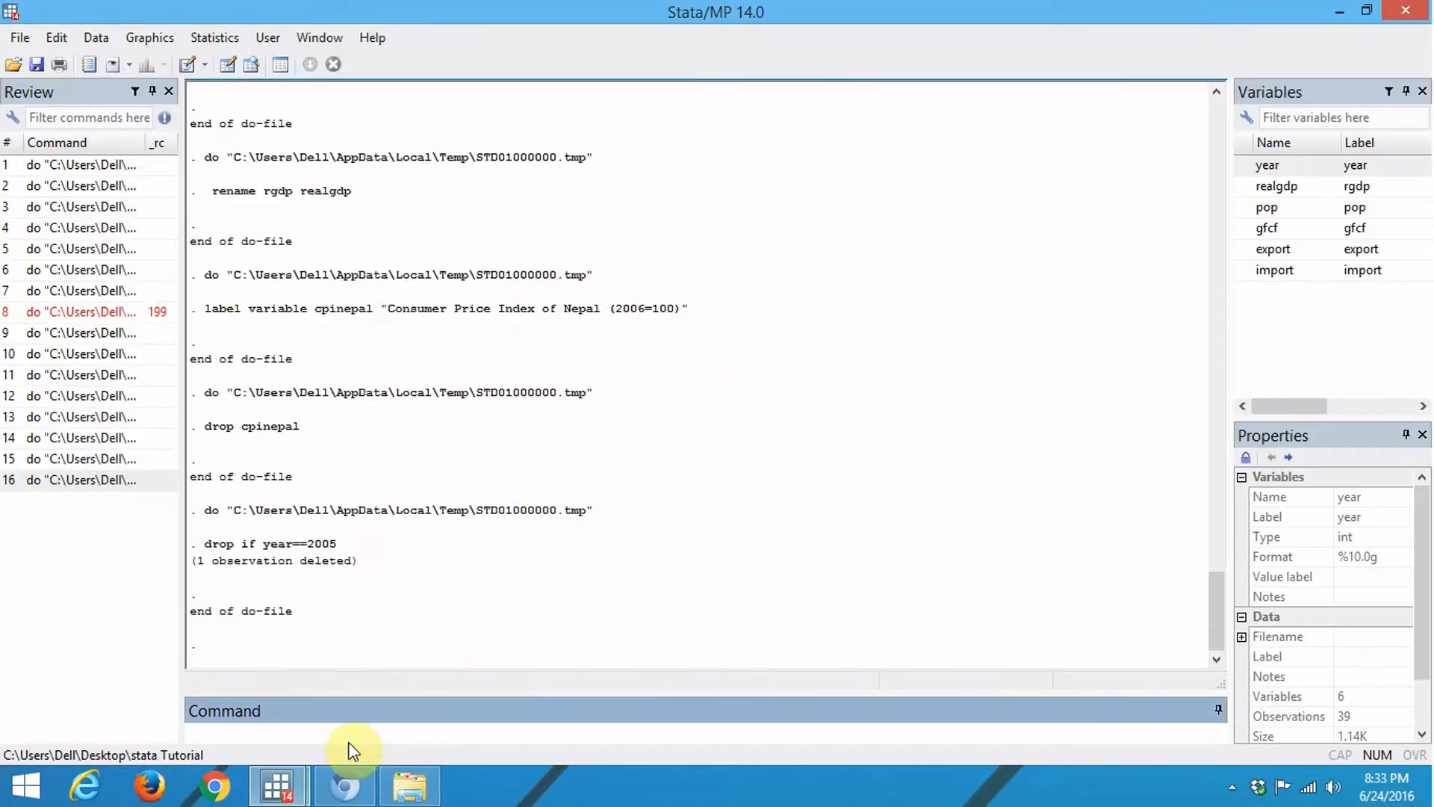
- Return to the do-file and run drop if year>2010 on line 37 to delete the observations after 2010
click(329, 784)
click(384, 592)
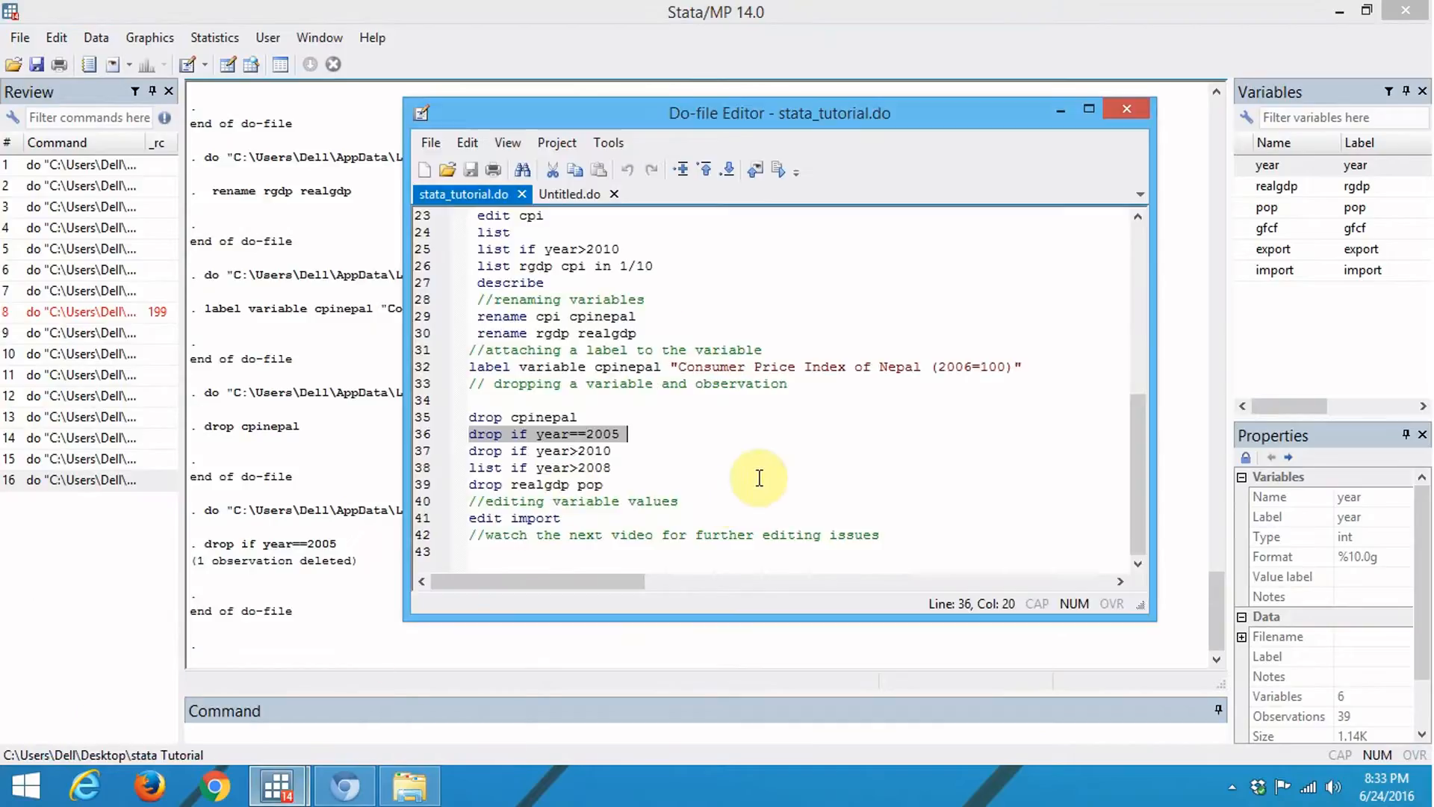
click(423, 455)
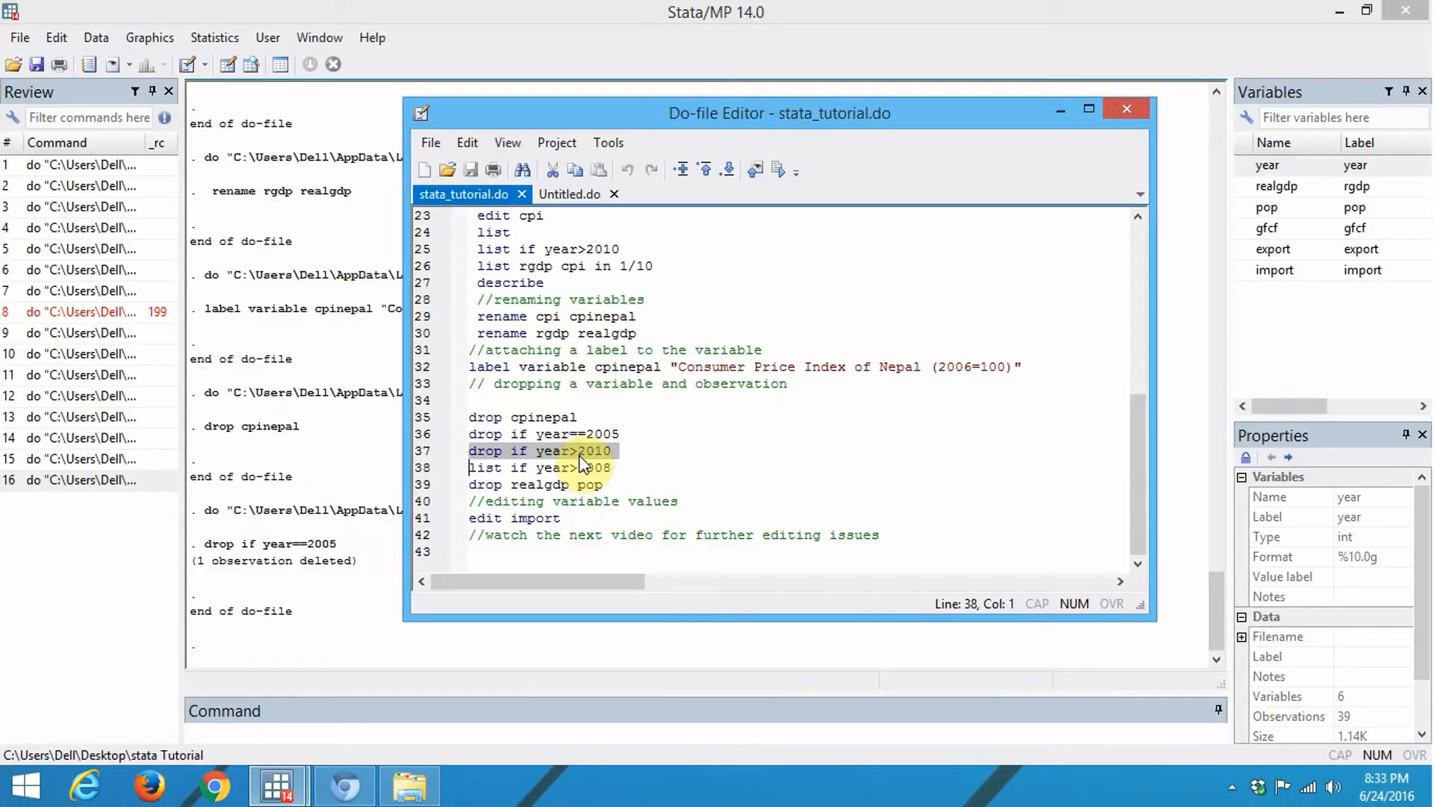
click(779, 171)
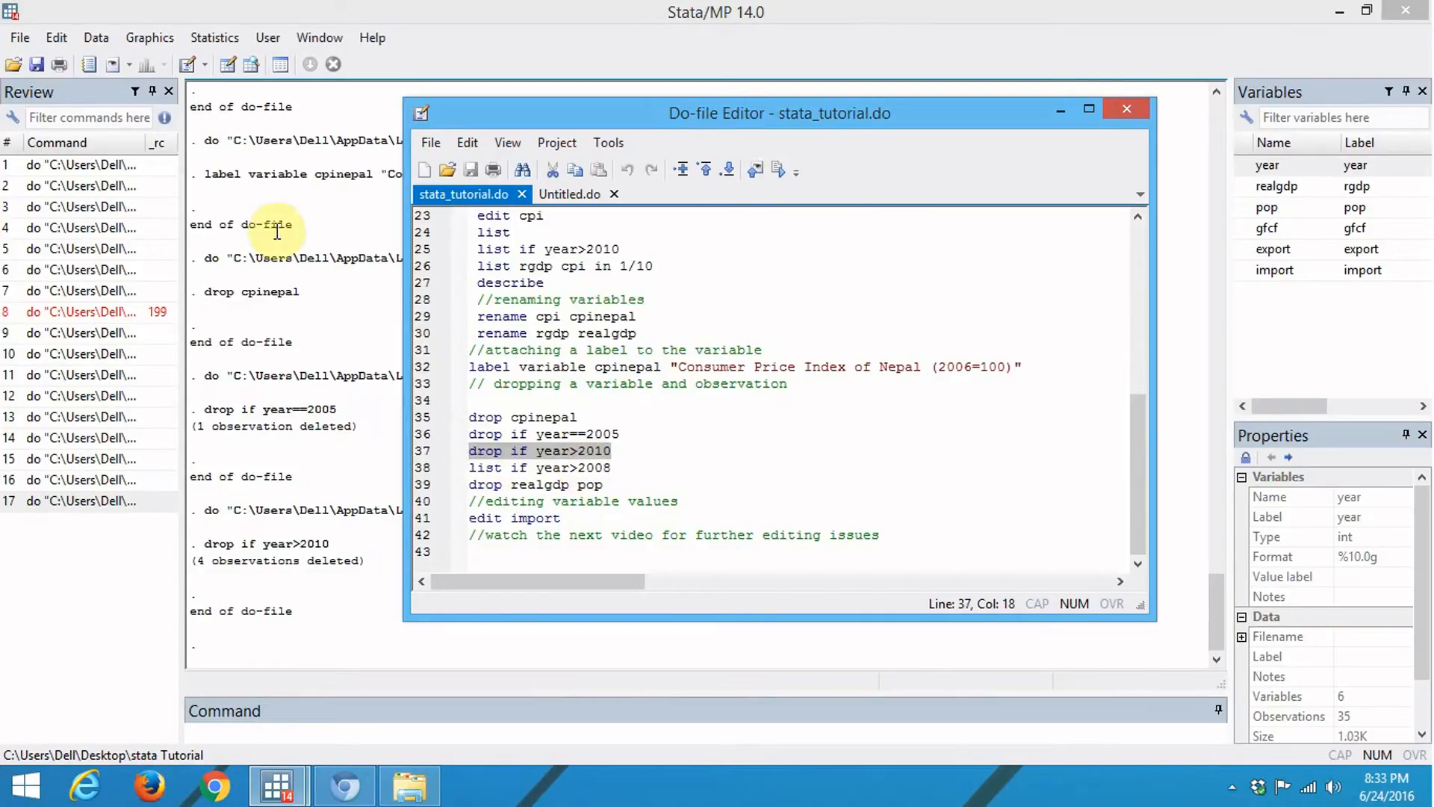
- Browse the dataset to check its last year at the end of the rows, then close the data browser
click(251, 64)
scroll(288, 544, down, 11)
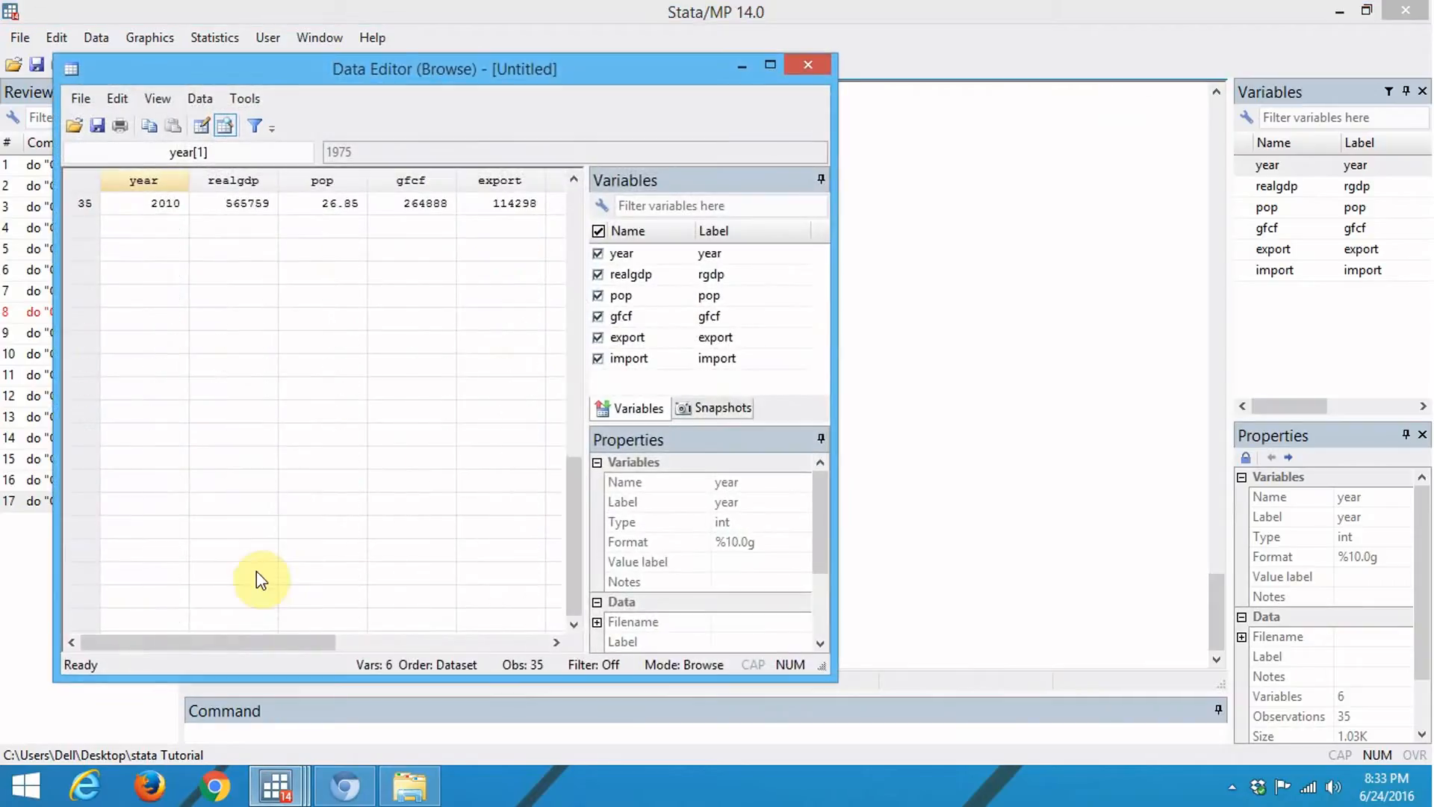
scroll(257, 533, up, 3)
click(172, 409)
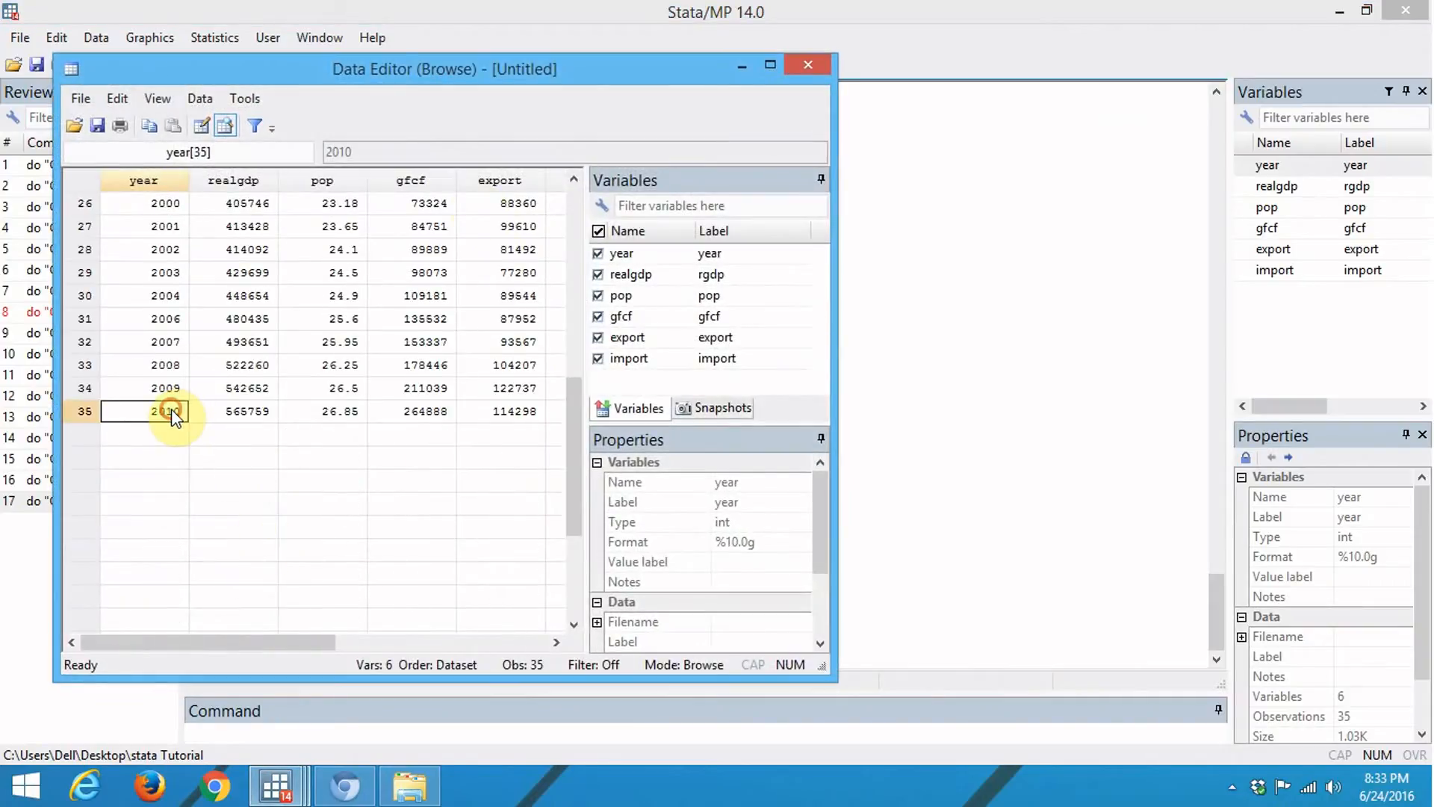
click(801, 65)
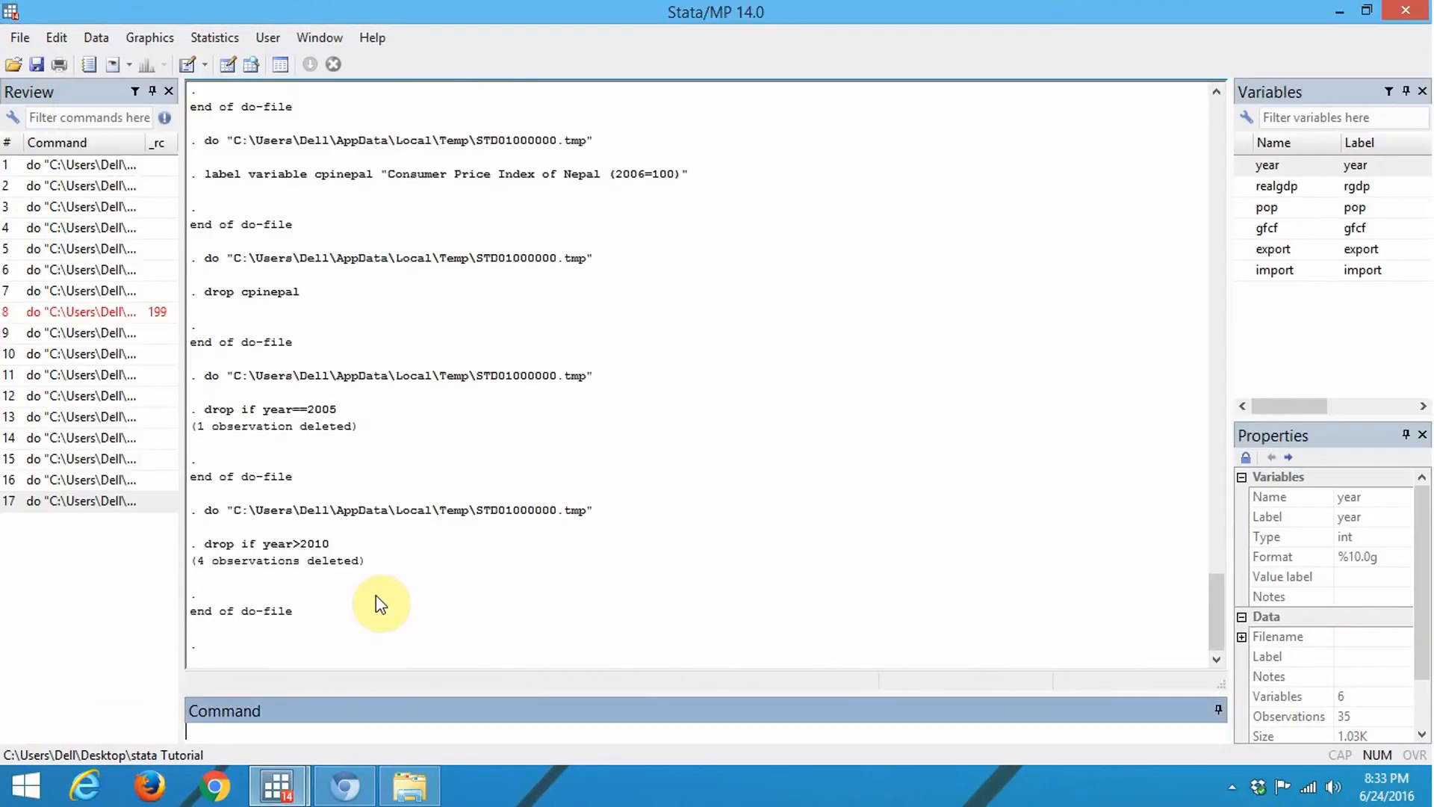
- Return to the do-file and run list if year>2008 on line 38 to print the observations after 2008
click(288, 778)
click(313, 747)
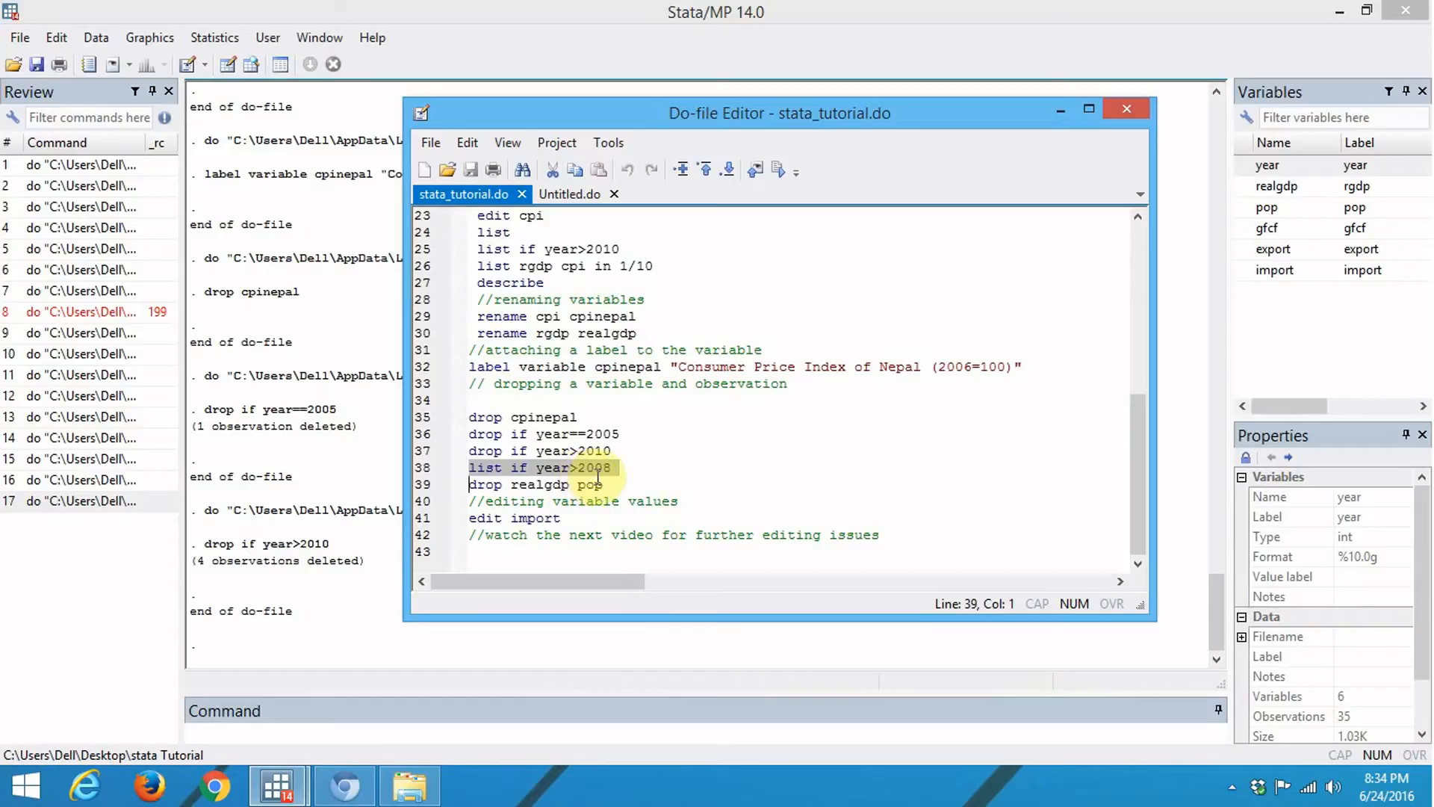
click(779, 167)
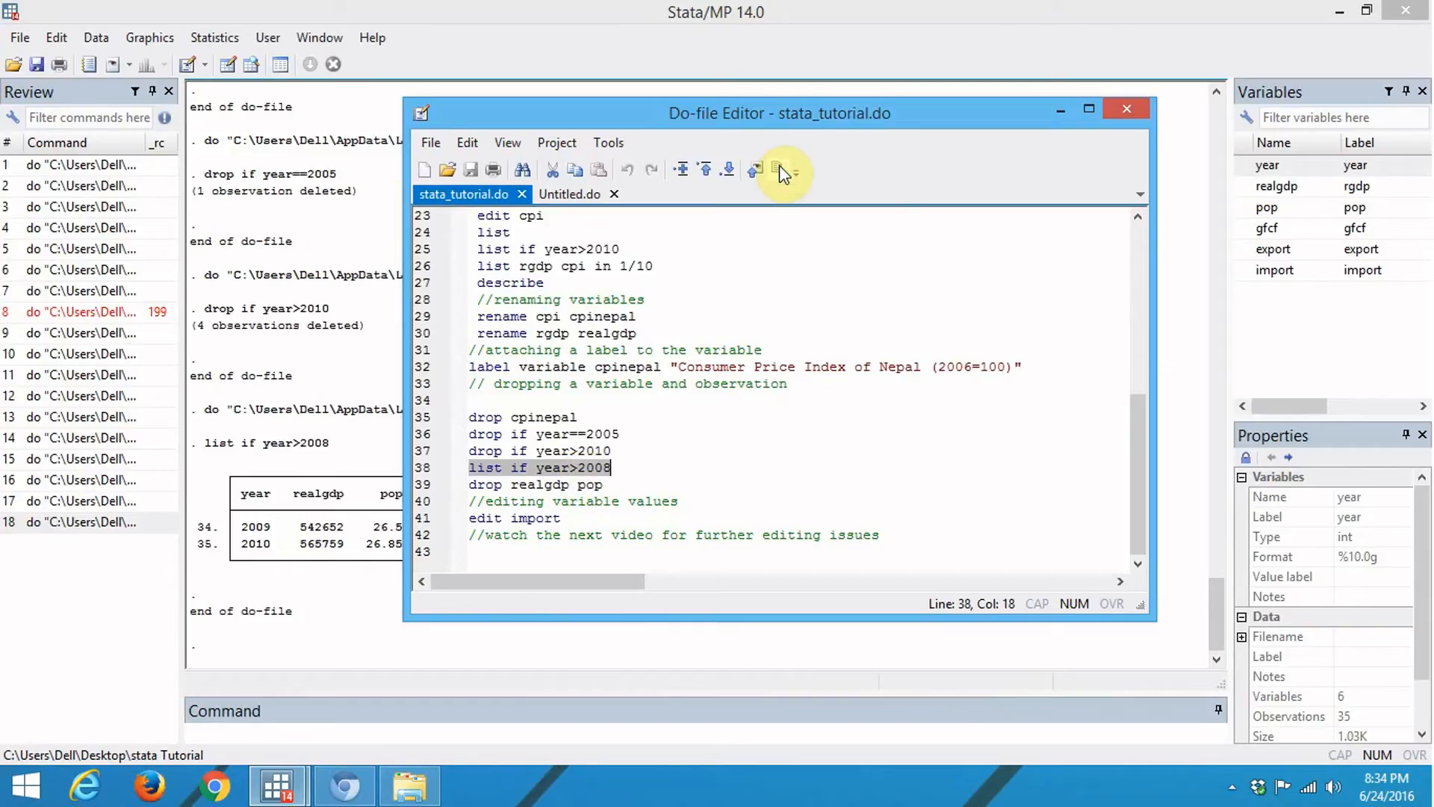